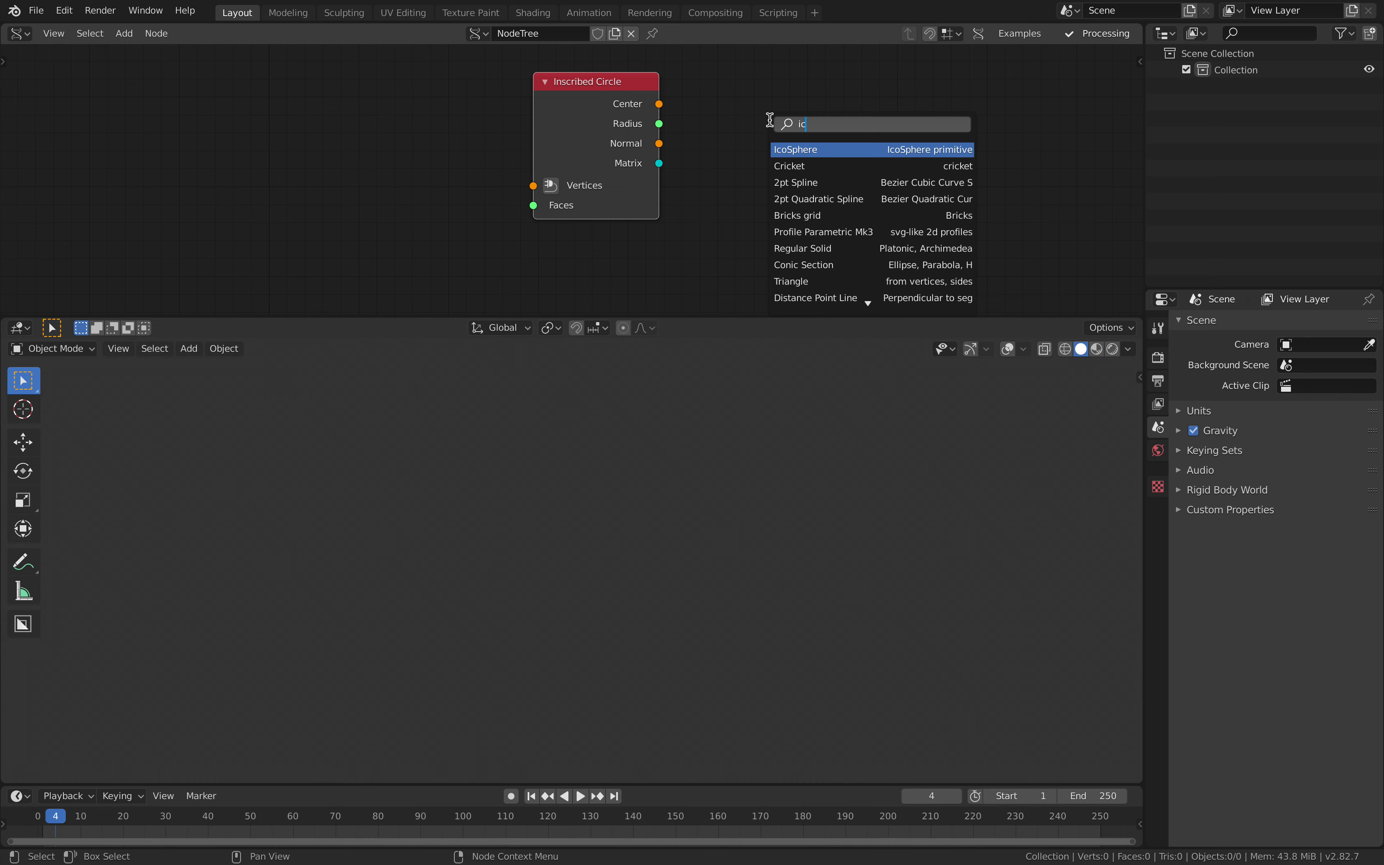
Step: Add a Sphere generator node to the node tree, beside the Inscribed Circle node's inputs
key("BackSpace")
key("BackSpace")
type("sph")
key("Return")
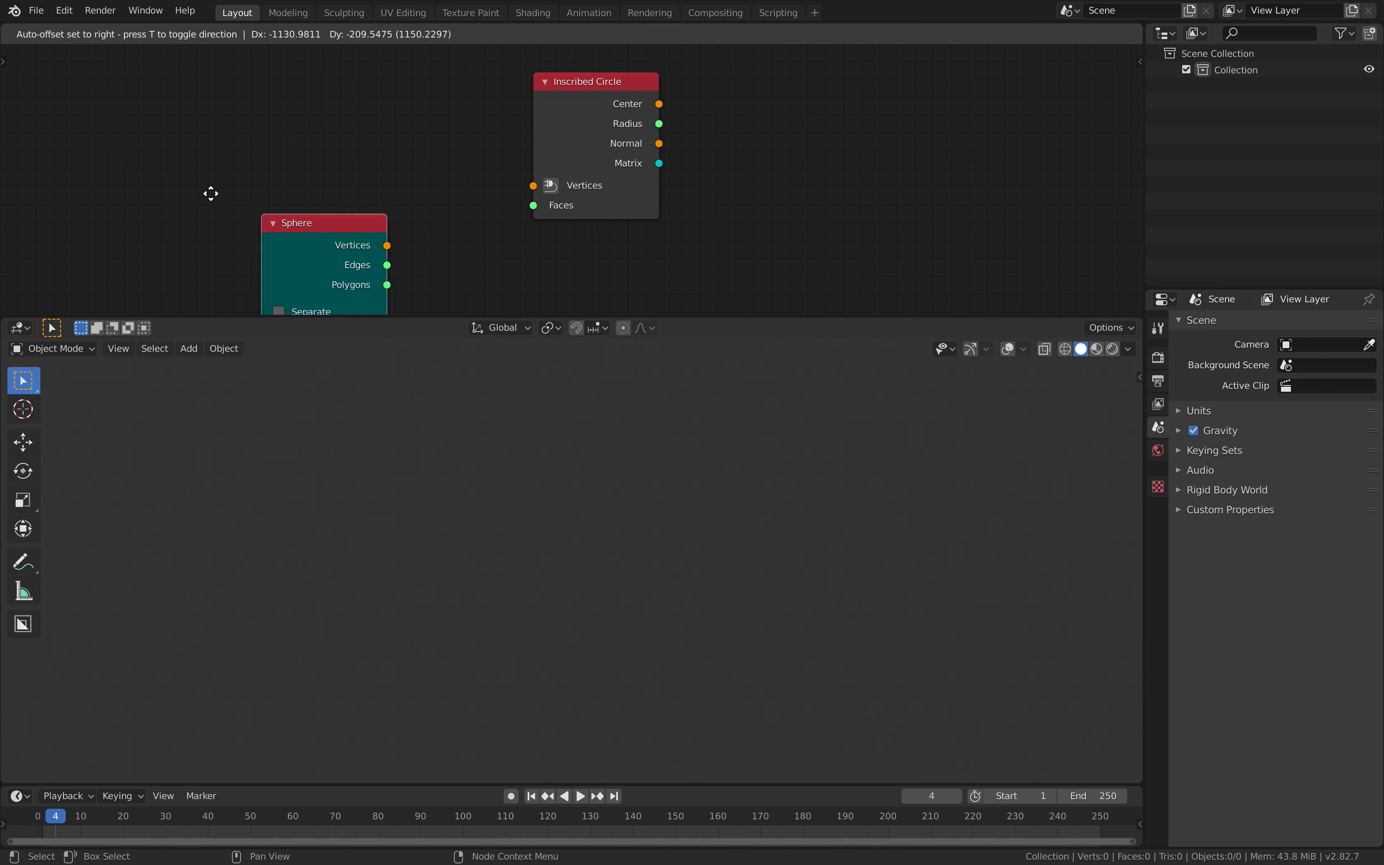
left_click(198, 112)
Step: Connect the Sphere's Vertices and Polygons to the Inscribed Circle's Vertices and Faces, and shift the Inscribed Circle node closer to the Sphere
left_click_drag(320, 140, 533, 185)
left_click_drag(322, 178, 533, 206)
left_click_drag(551, 131, 454, 138)
Step: Add a Viewer BMesh node and place it well beyond the Inscribed Circle's outputs, leaving a gap between them
key("shift+a")
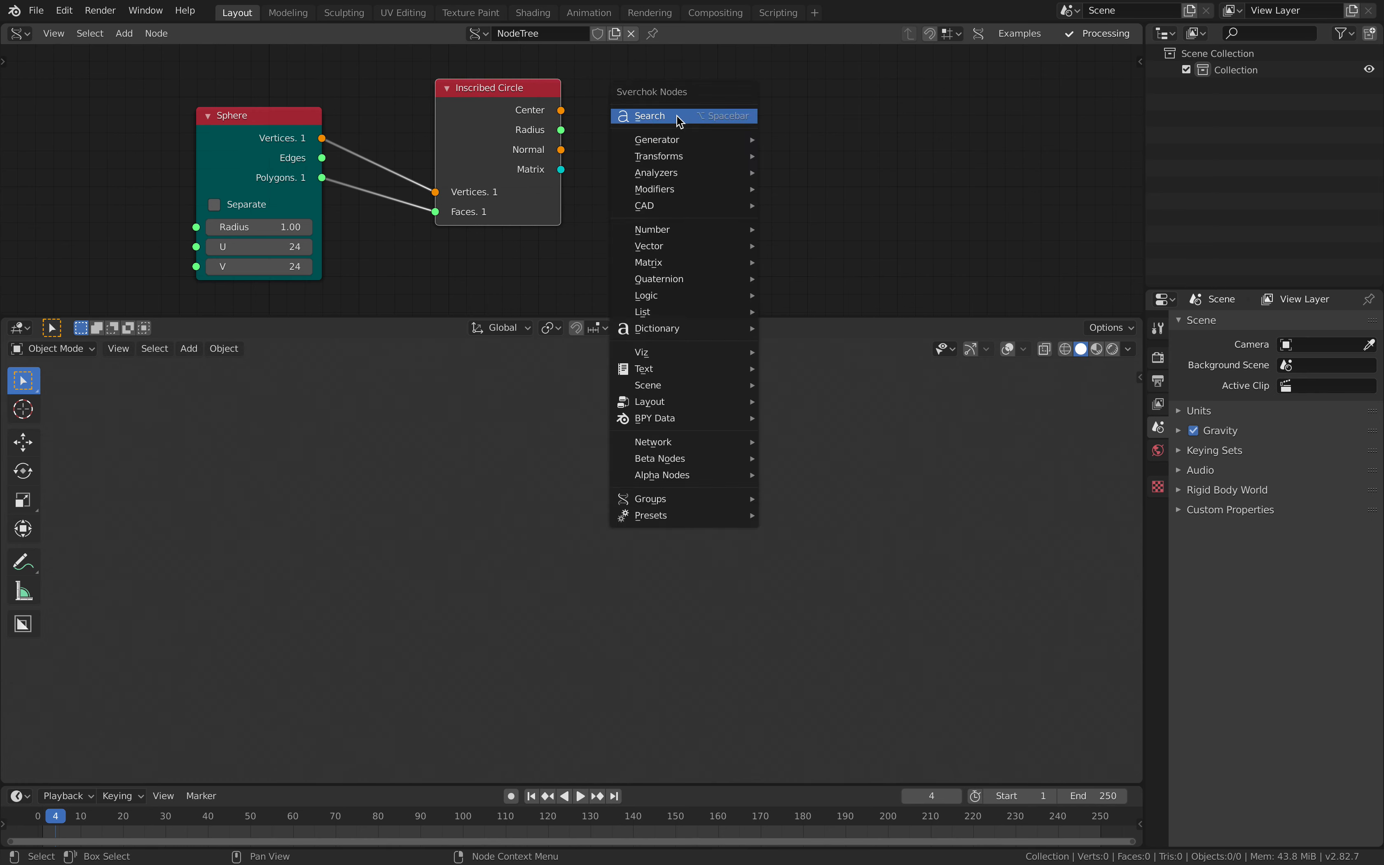
left_click(677, 116)
type("alpha")
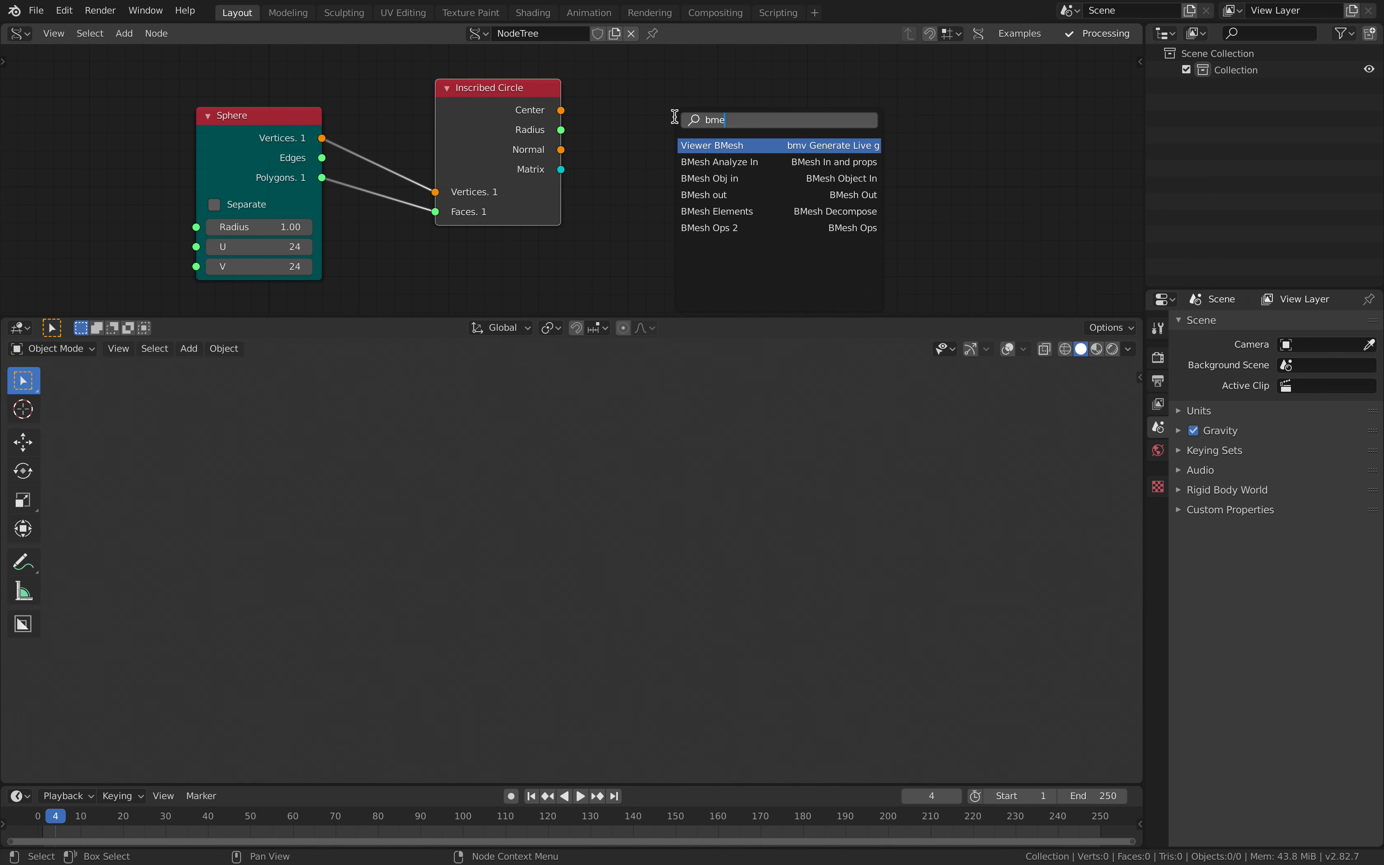
key("Return")
left_click(758, 77)
scroll(577, 133, "down", 1)
middle_click_drag(609, 152, 622, 92)
left_click_drag(844, 188, 897, 155)
middle_click_drag(590, 116, 577, 175)
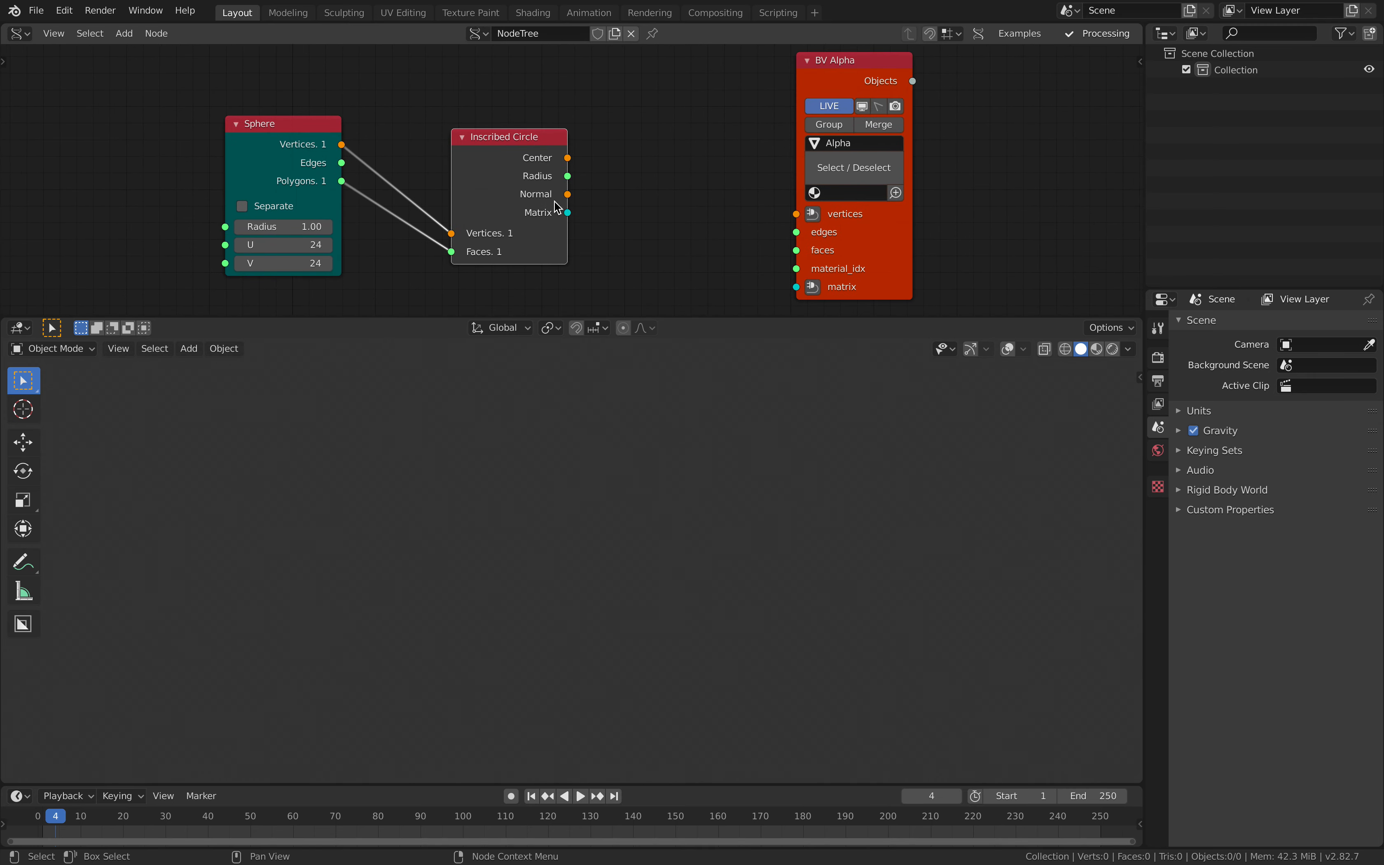
Step: Enlarge the node editor and add a Circle node with 3 vertices between the Inscribed Circle and the viewer node
left_click_drag(724, 313, 724, 426)
left_click_drag(538, 238, 514, 165)
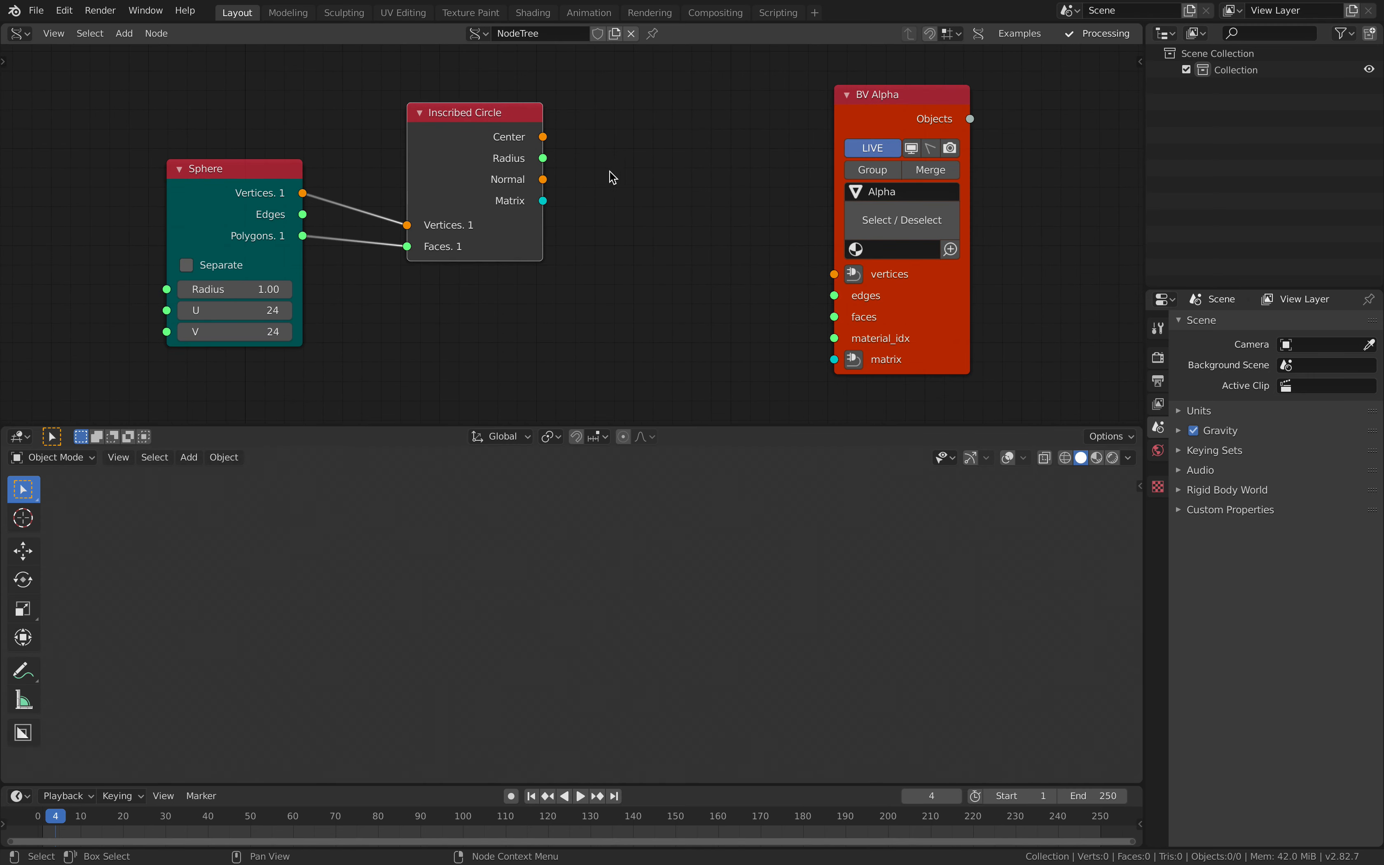
key("alt+space")
type("cirl")
key("Return")
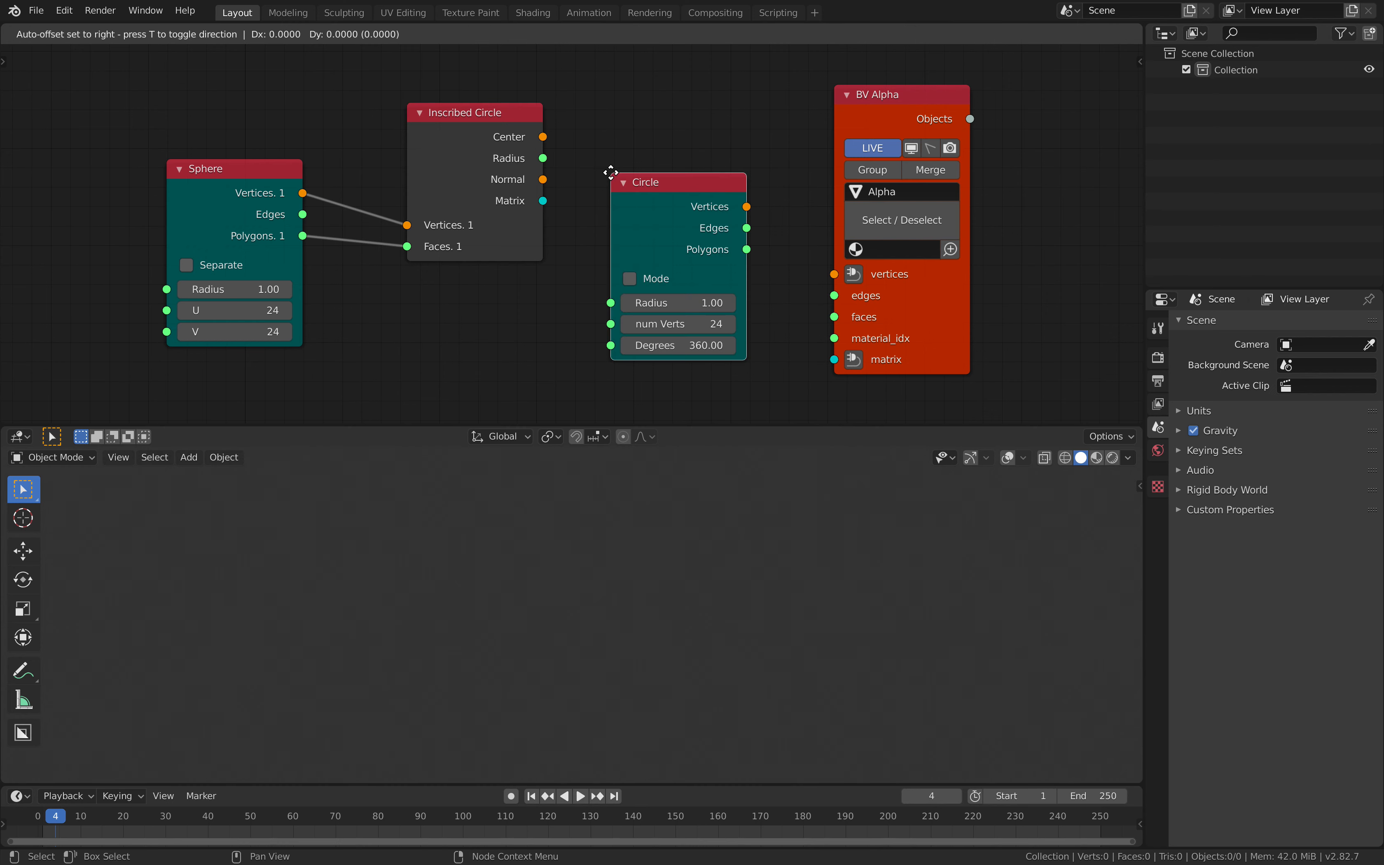
left_click(647, 123)
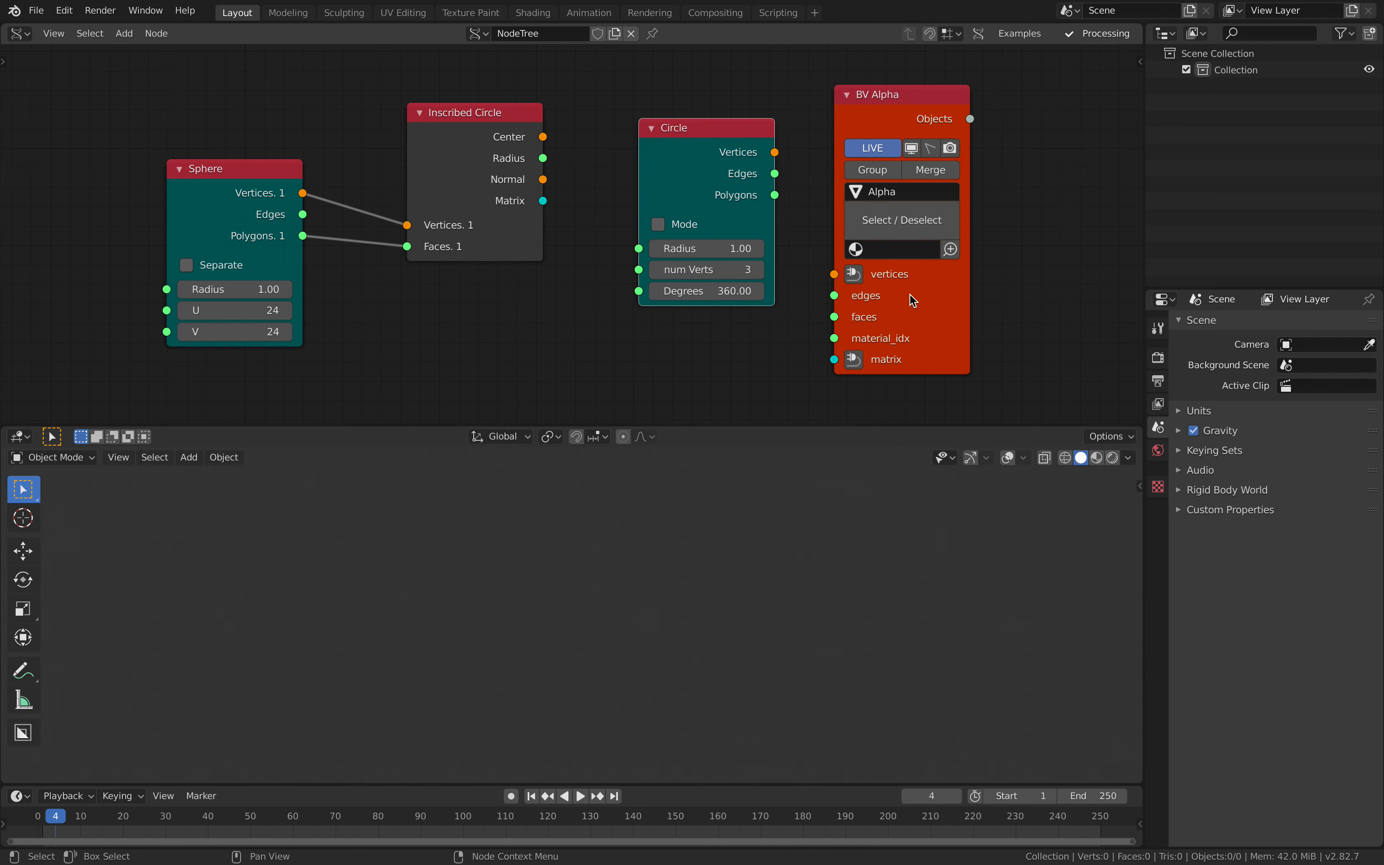
Step: Connect the Inscribed Circle's Radius to the Circle's Radius and its Matrix to the viewer's matrix, spacing the nodes apart
left_click_drag(909, 298, 984, 269)
left_click_drag(695, 216, 704, 195)
left_click_drag(487, 140, 526, 169)
mouse_move(623, 212)
left_mouse_down()
mouse_move(650, 221)
mouse_move(627, 202)
left_mouse_up()
left_click_drag(496, 204, 912, 270)
Step: Connect the Circle's Vertices and Polygons outputs to the viewer node's vertices and faces
middle_click_drag(823, 215, 780, 280)
left_click_drag(716, 178, 842, 254)
left_click_drag(716, 220, 840, 297)
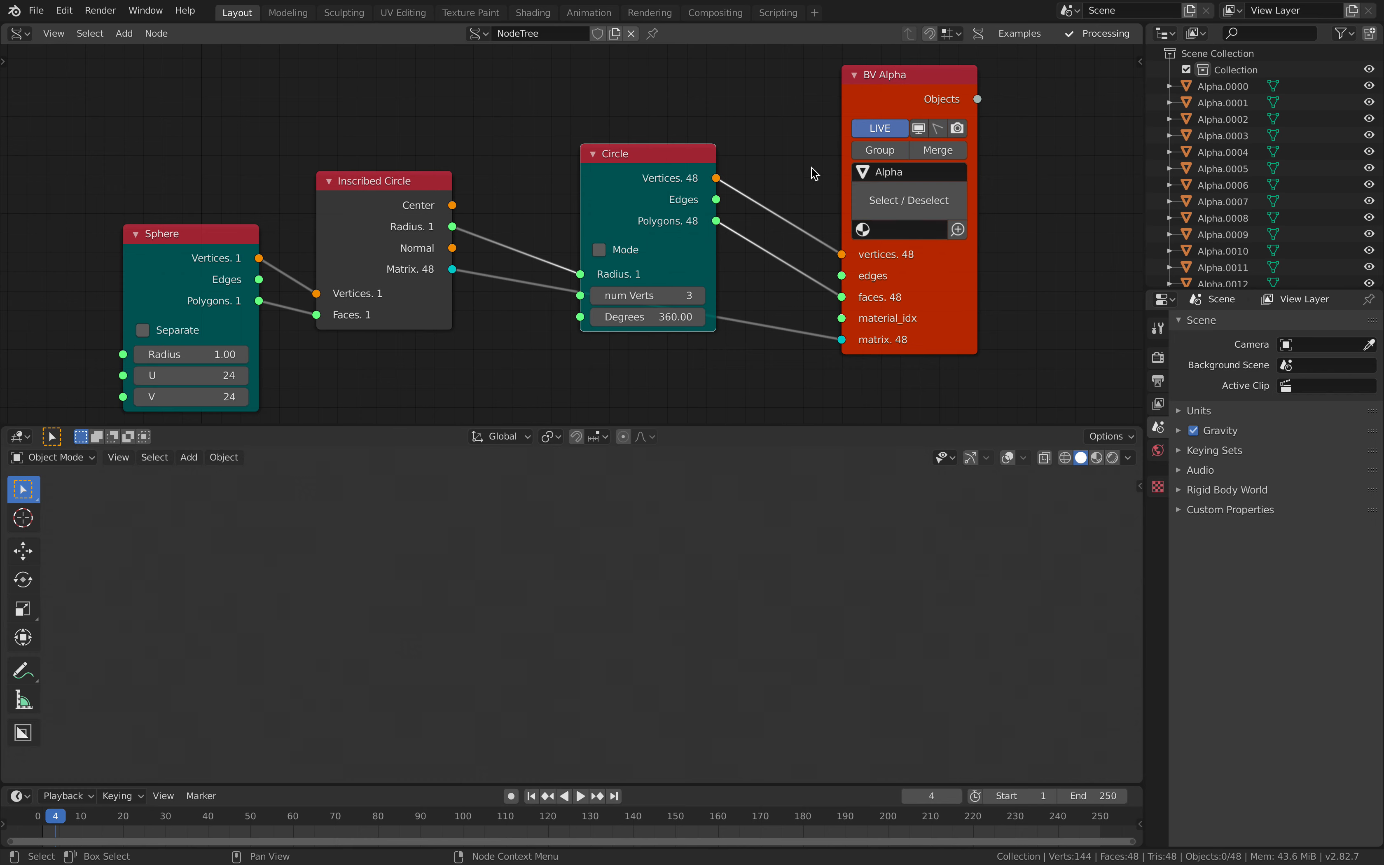
Step: Move the Circle node upward clear of the matrix link and set its num Verts to 84
scroll(1269, 166, "down", 10)
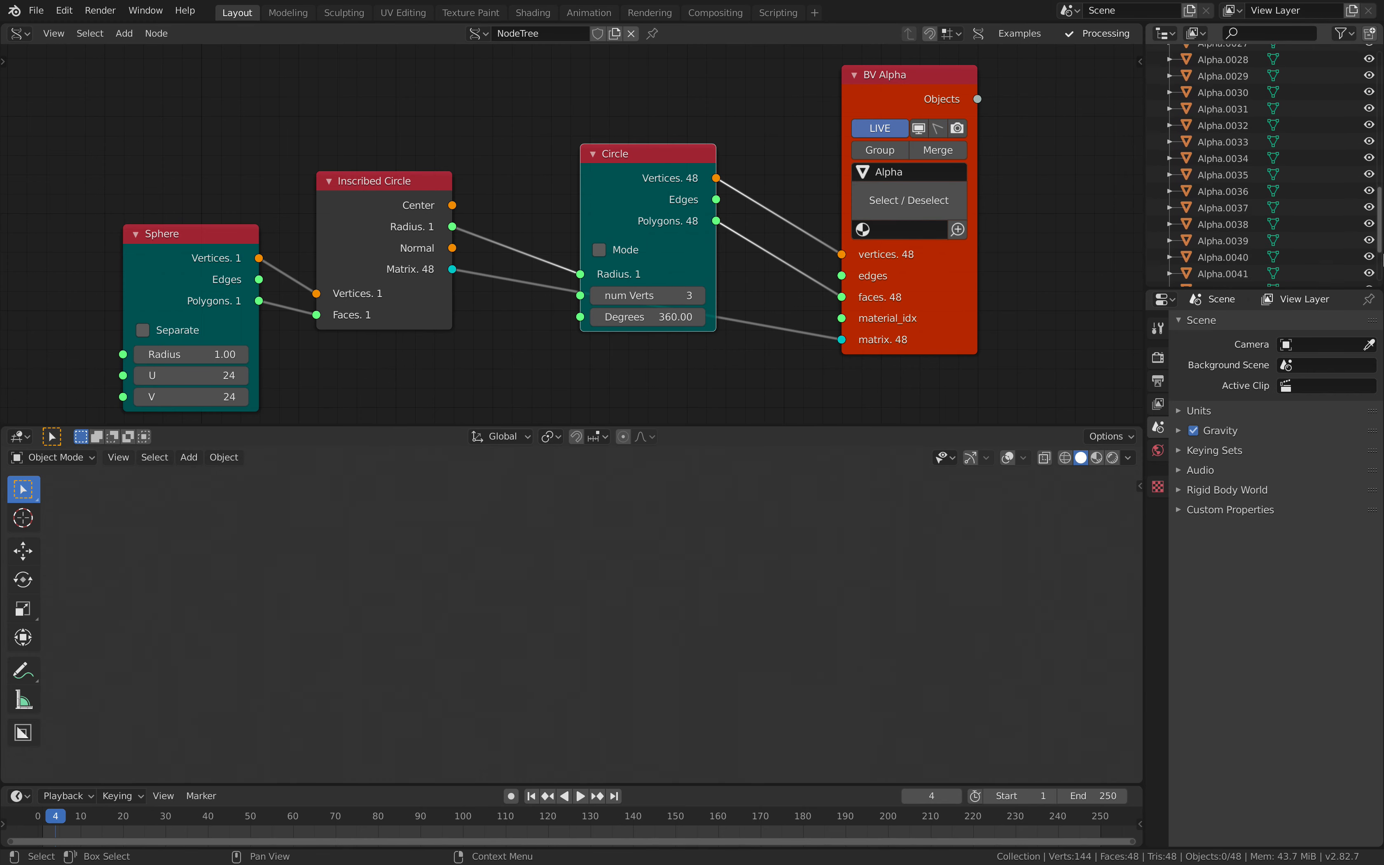
left_click_drag(1383, 289, 1379, 92)
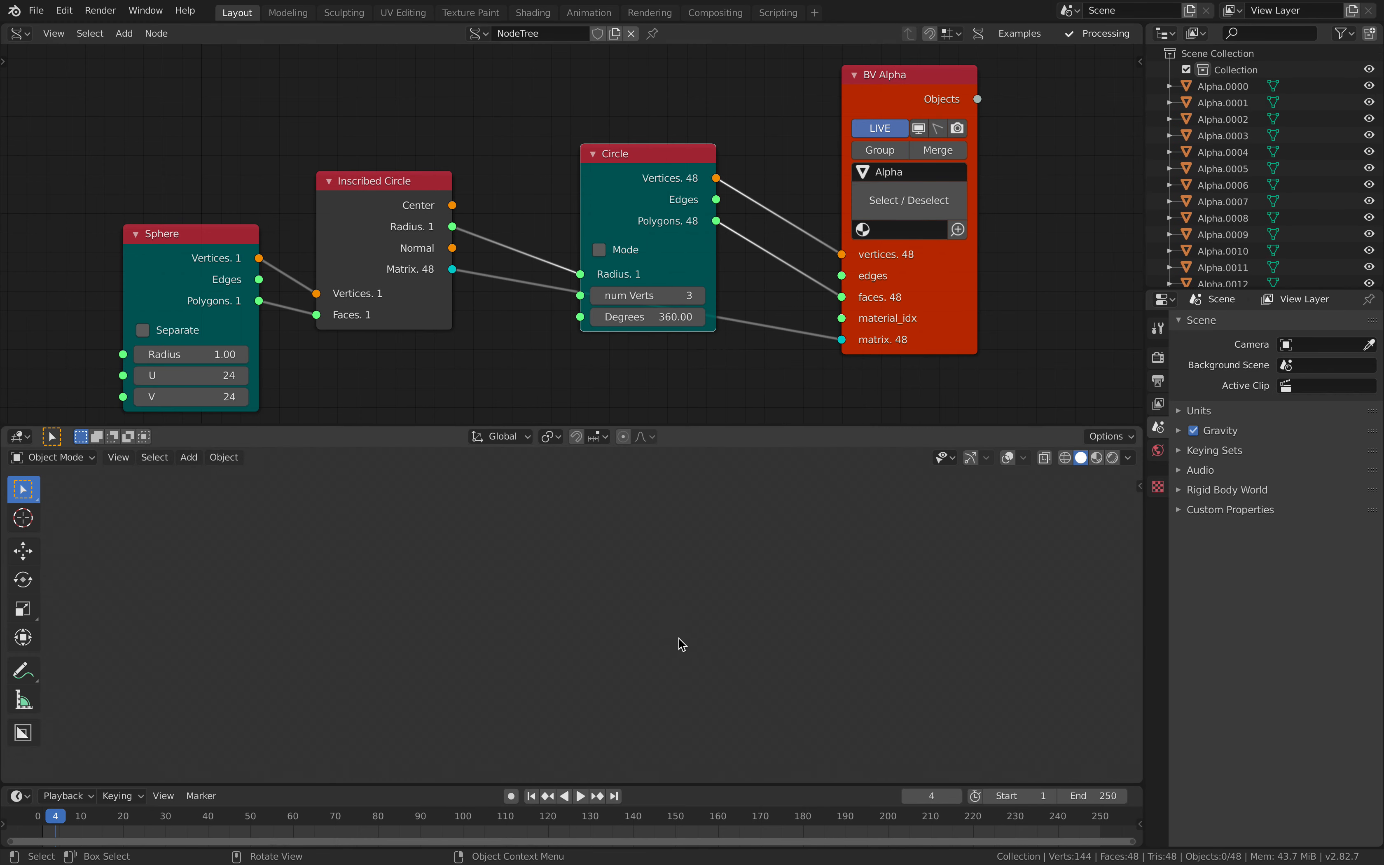
left_click_drag(641, 214, 638, 155)
left_click_drag(647, 236, 691, 236)
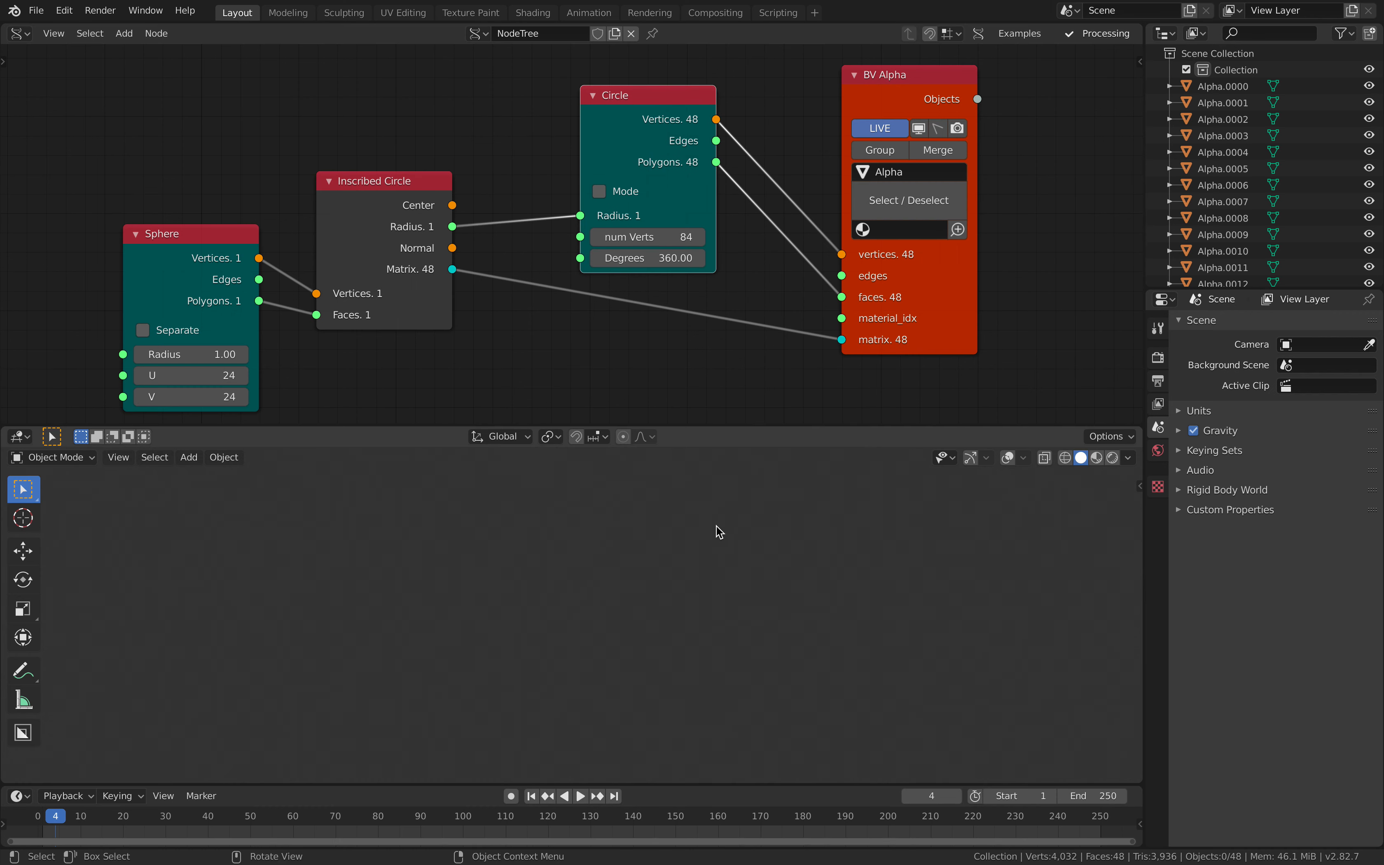
Step: Change the viewer node's base object name to Beta
left_click(154, 457)
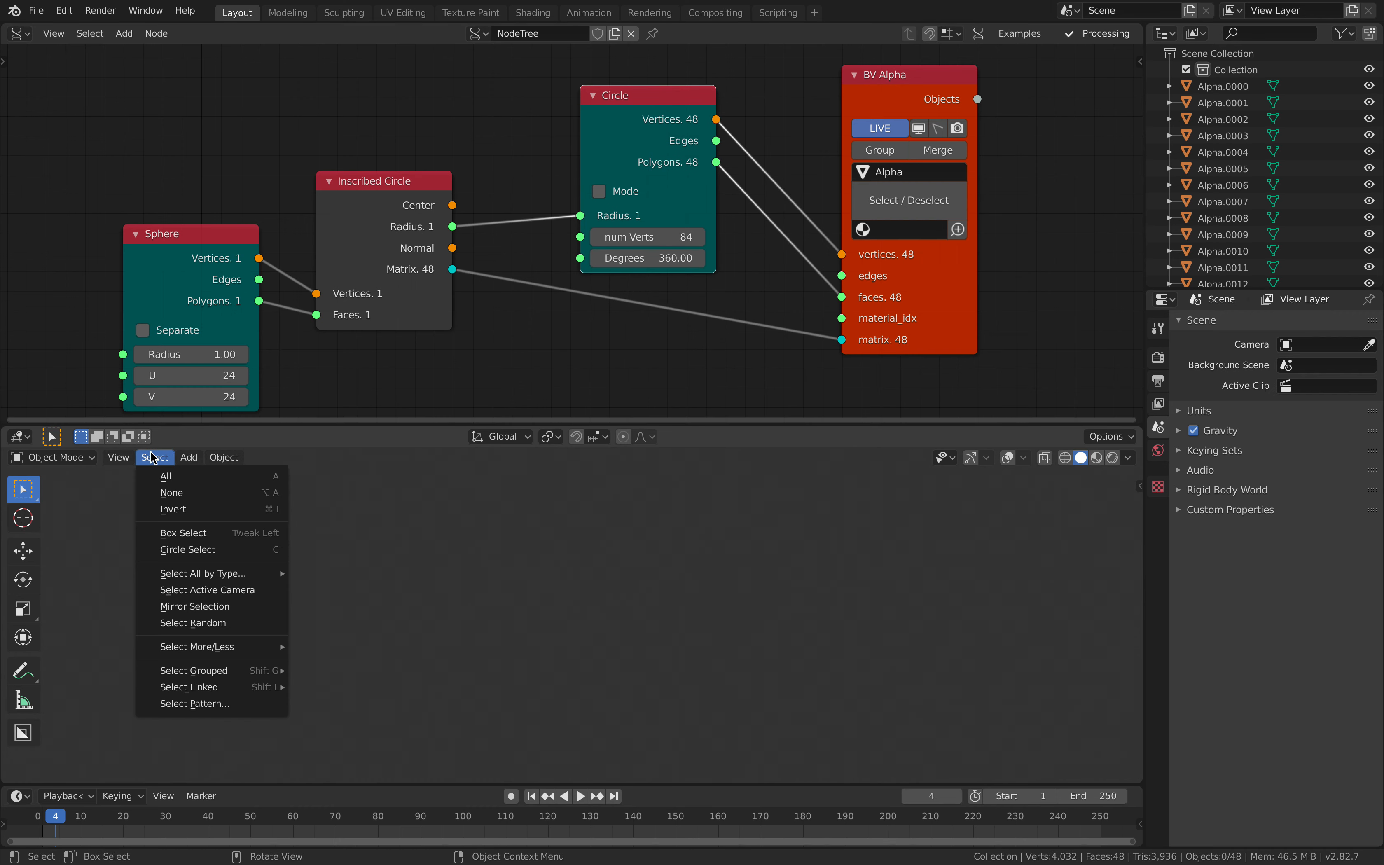
left_click(927, 182)
type("Beta")
key("Return")
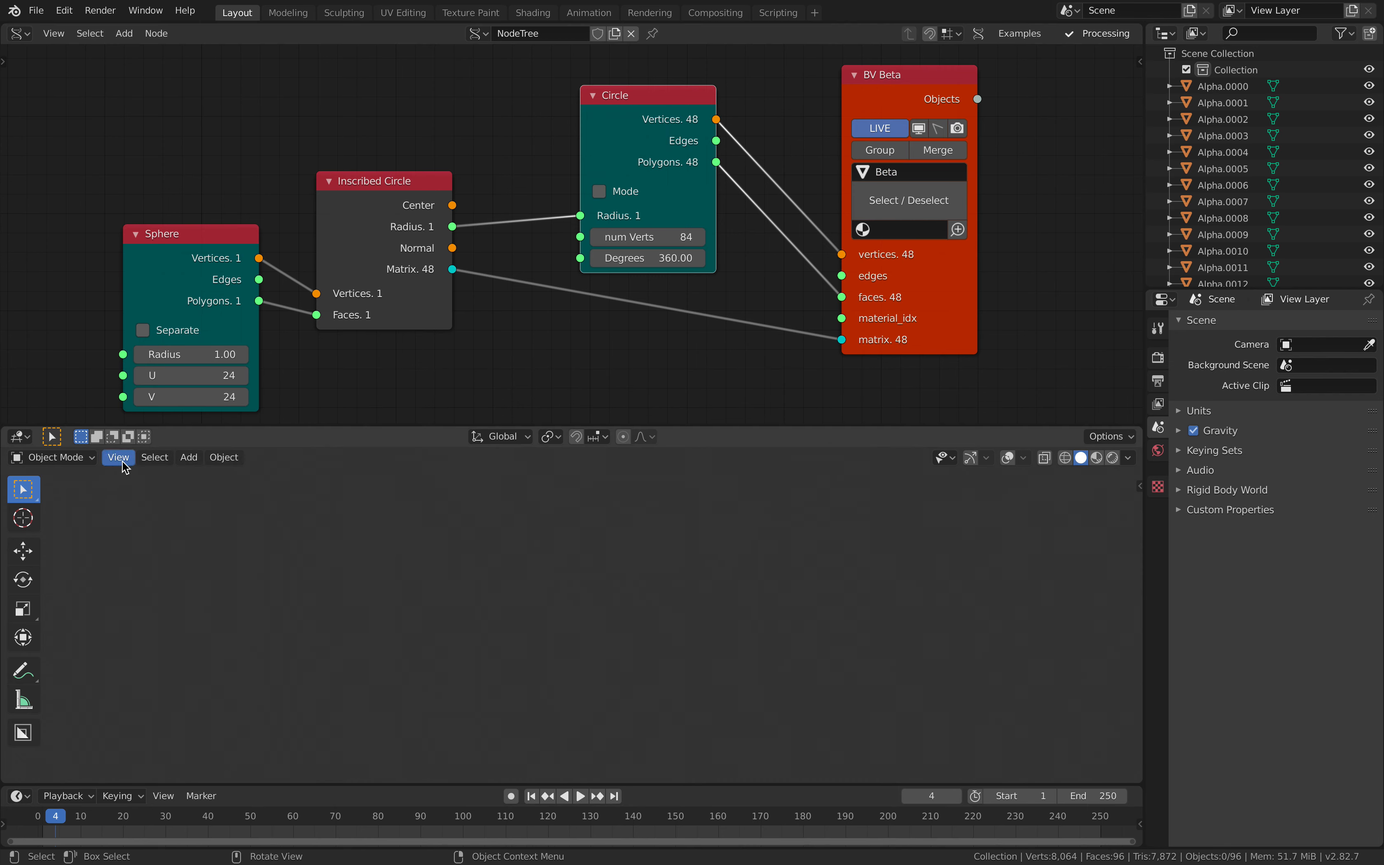
Step: Select all objects and frame the selection in the 3D viewport
left_click(147, 458)
left_click(165, 478)
left_click(155, 457)
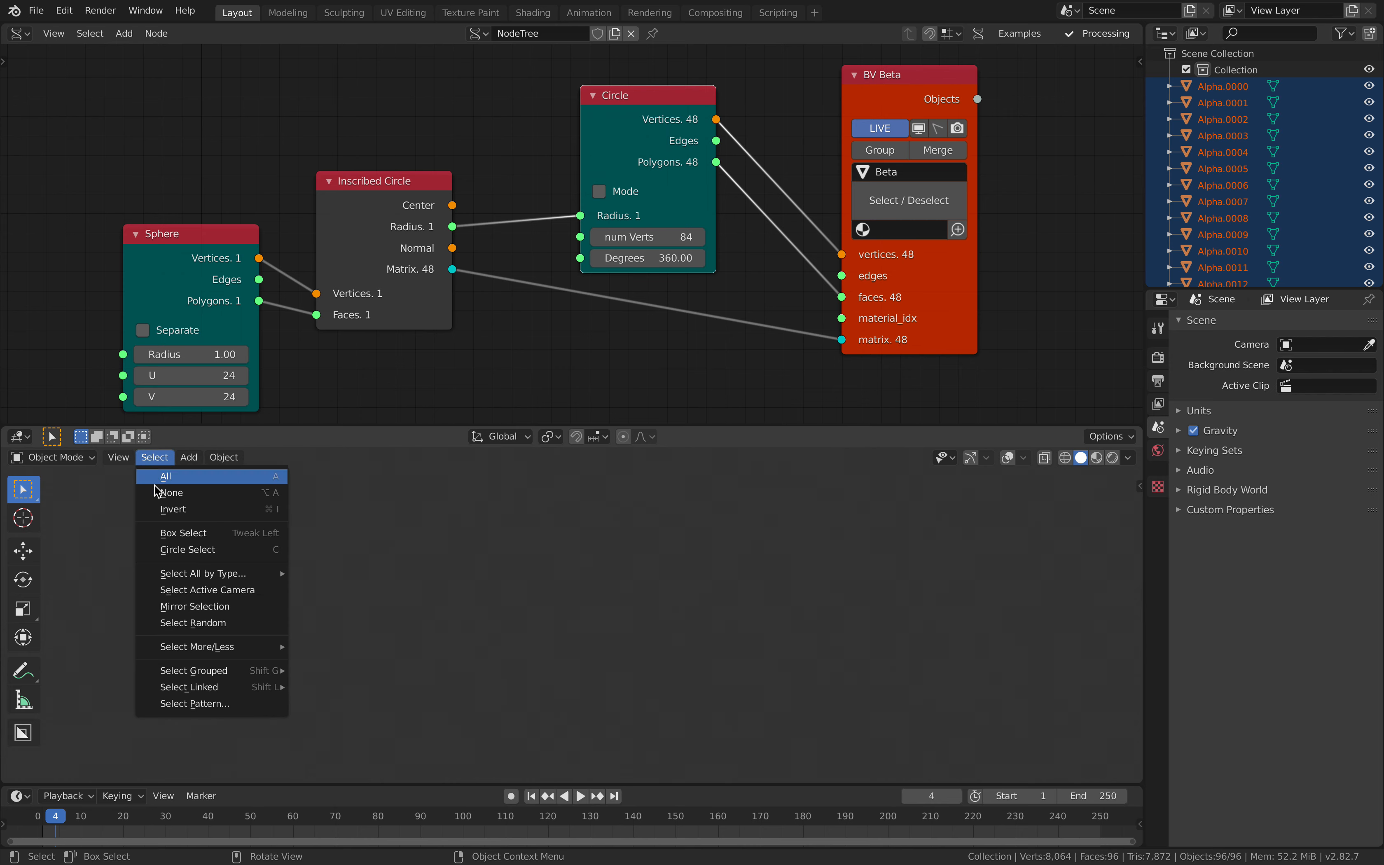
left_click(119, 457)
left_click(168, 551)
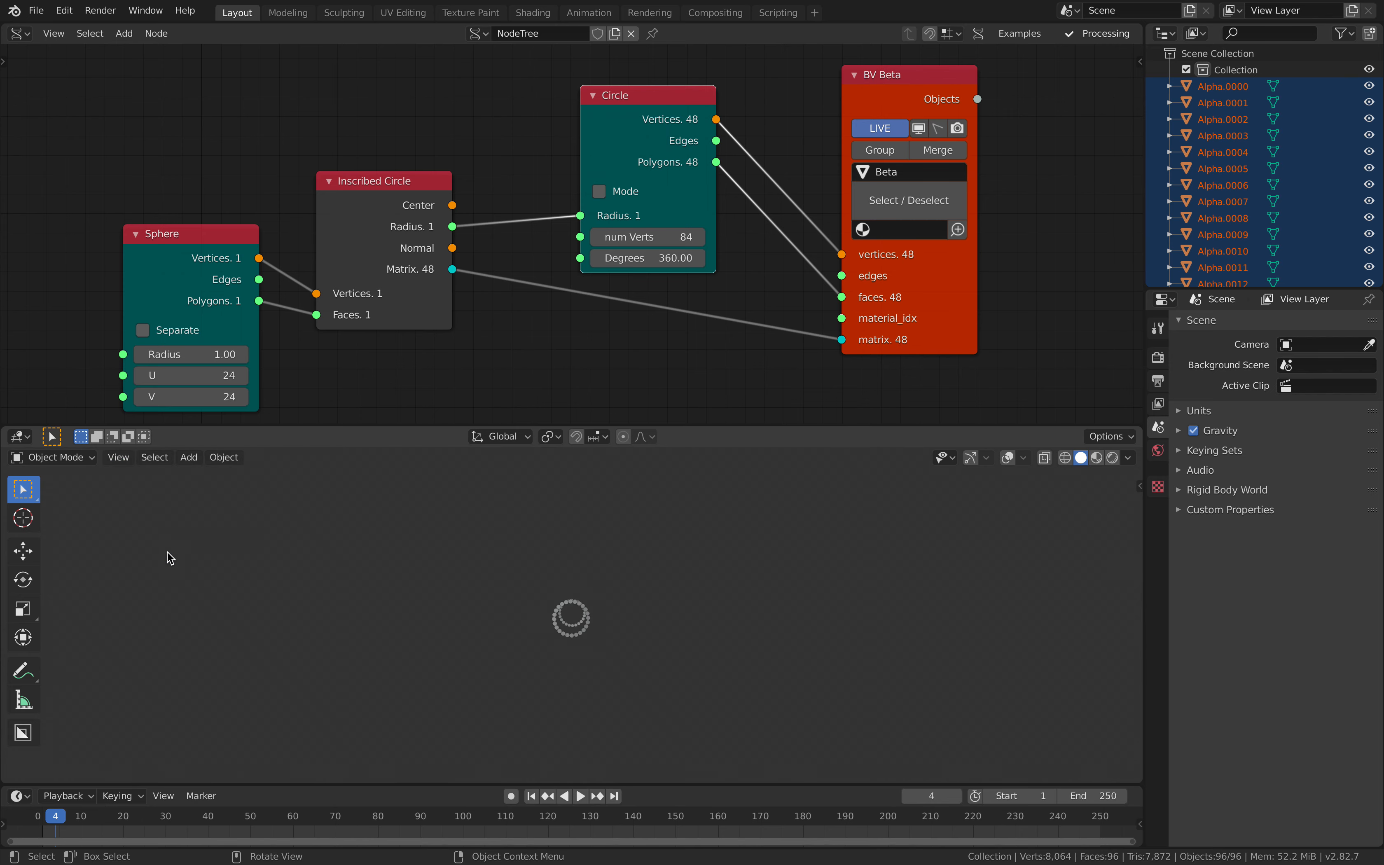
middle_click_drag(642, 563, 789, 535)
Step: Space the nodes apart, and set the Circle's num Verts to 28 and the Sphere's Radius to 1.15
middle_click_drag(503, 303, 521, 285)
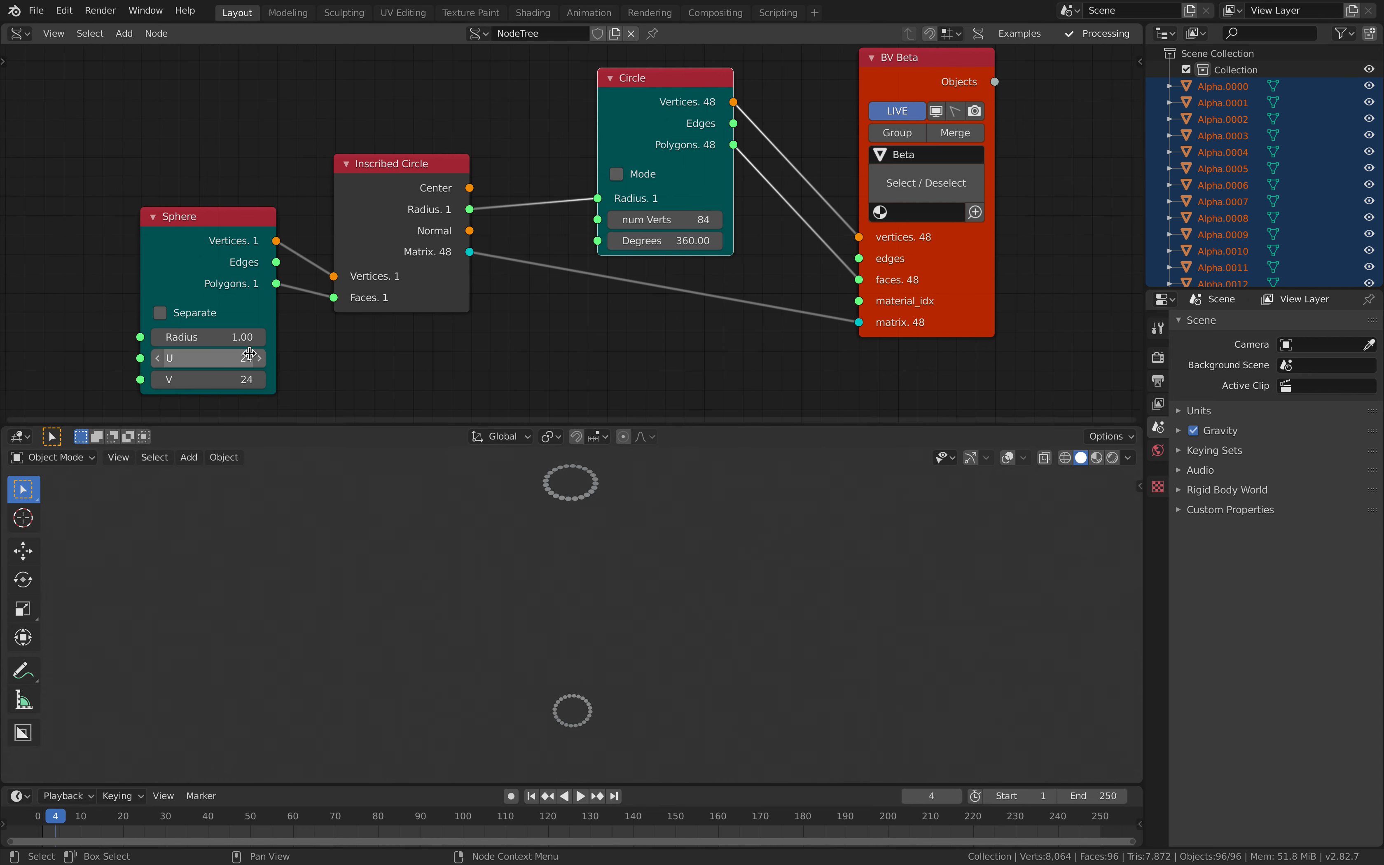
left_click_drag(263, 268, 208, 271)
left_click_drag(393, 247, 378, 256)
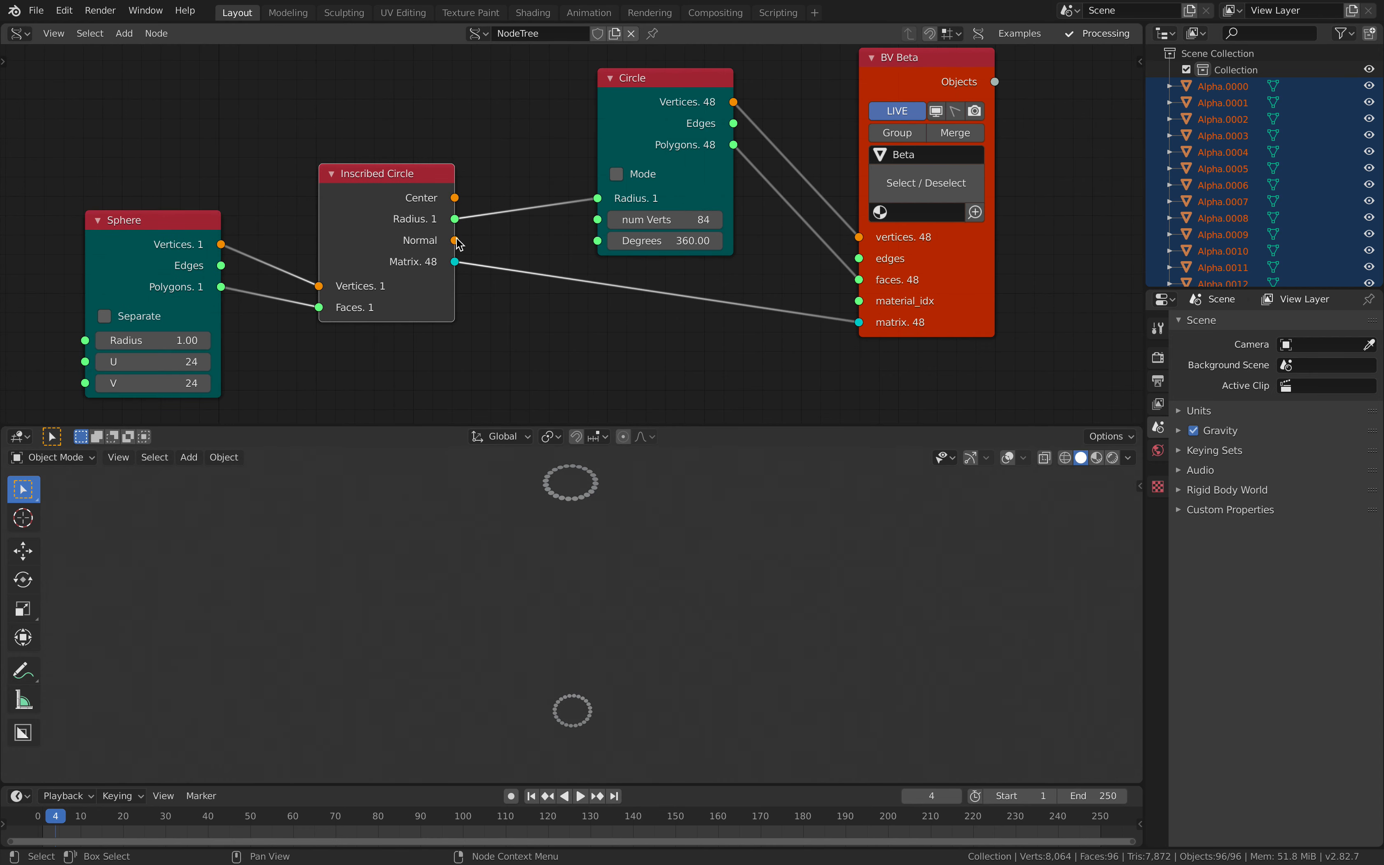
left_click_drag(906, 314, 885, 317)
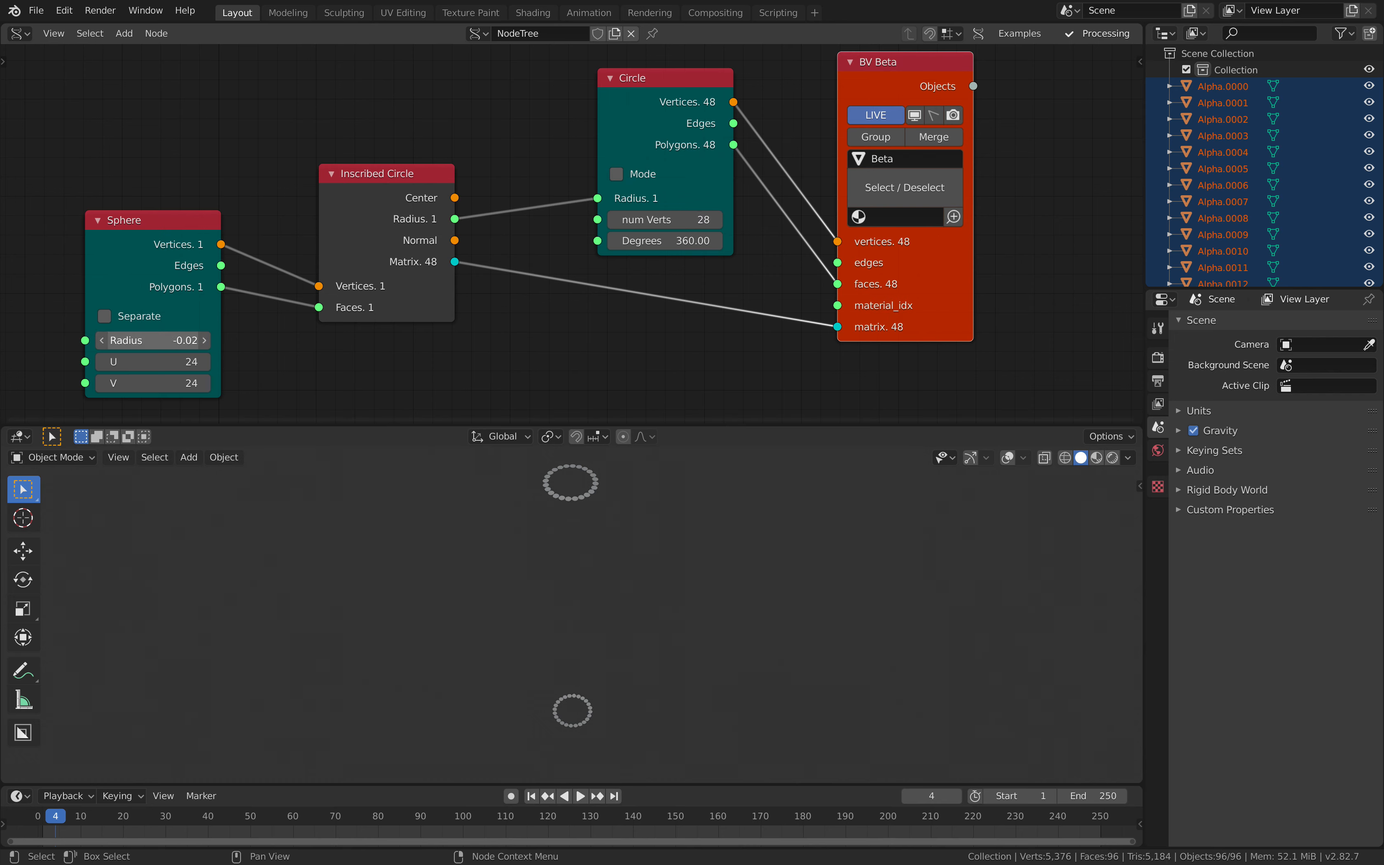
left_click_drag(153, 340, 183, 340)
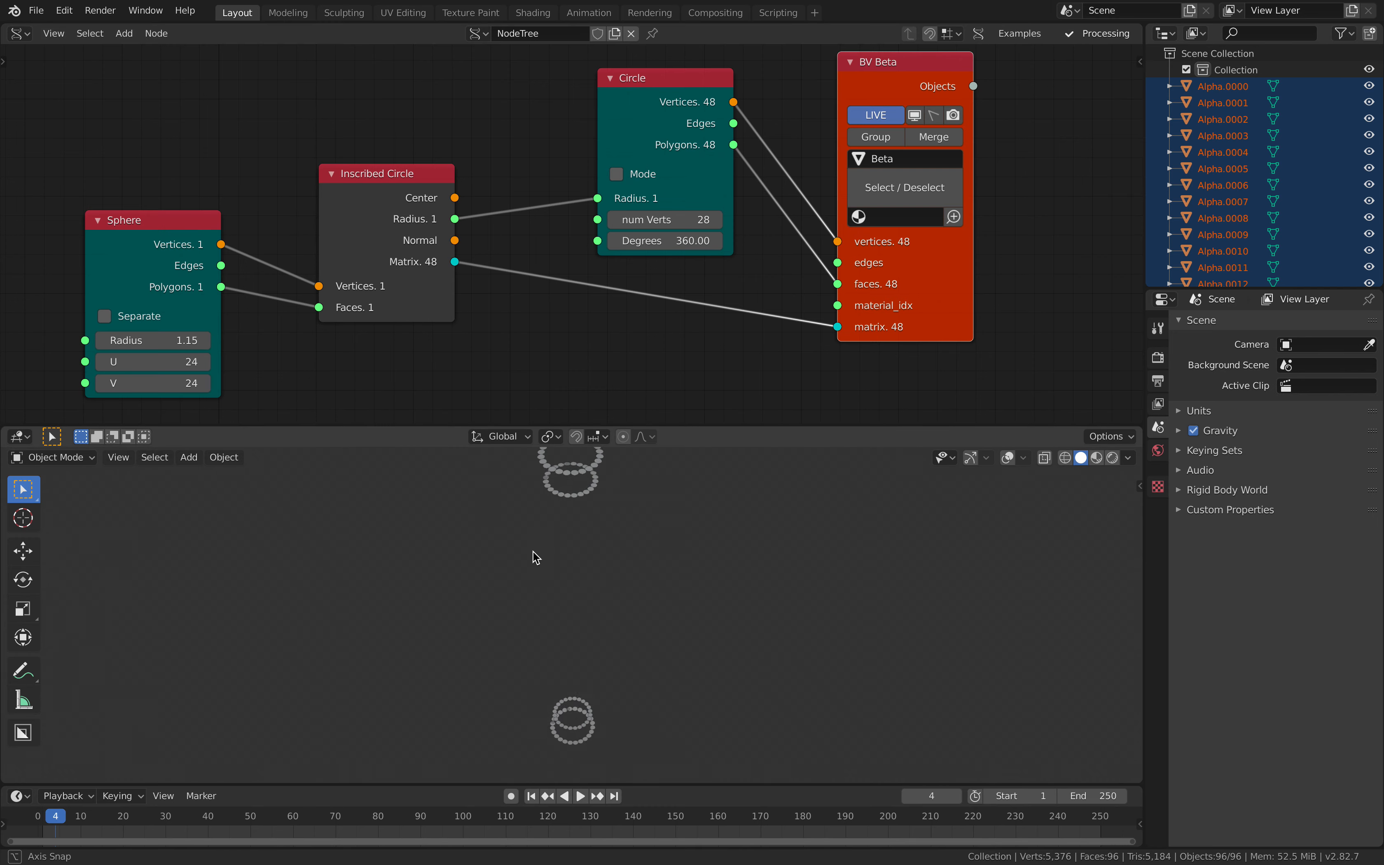
Step: Move the Sphere node away and insert a Triangulate mesh node into its Vertices link to the Inscribed Circle
left_click_drag(216, 225, 144, 237)
scroll(144, 237, "down", 1)
middle_click_drag(146, 238, 384, 229)
left_click_drag(382, 229, 315, 229)
key("alt+space")
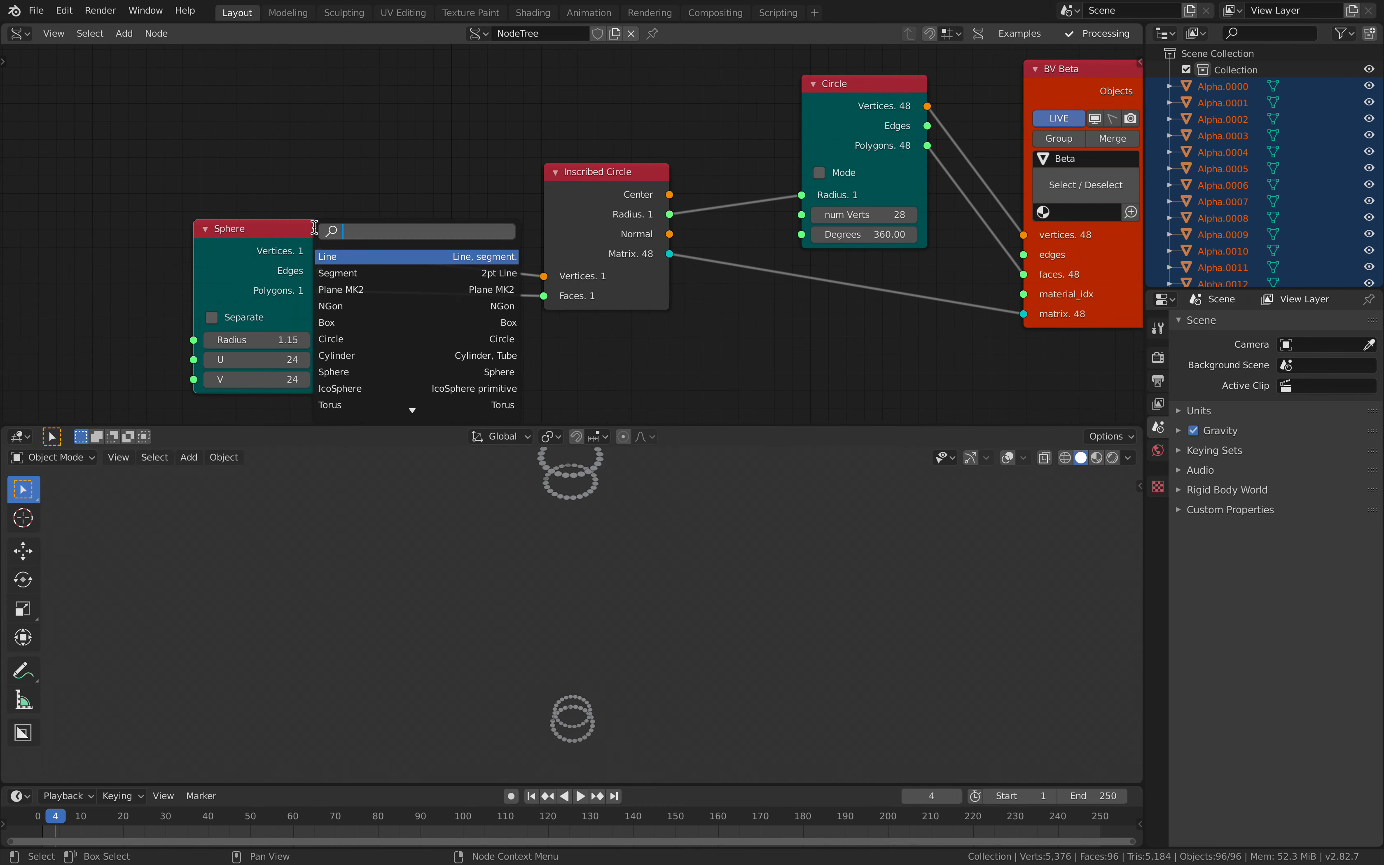
type("trian")
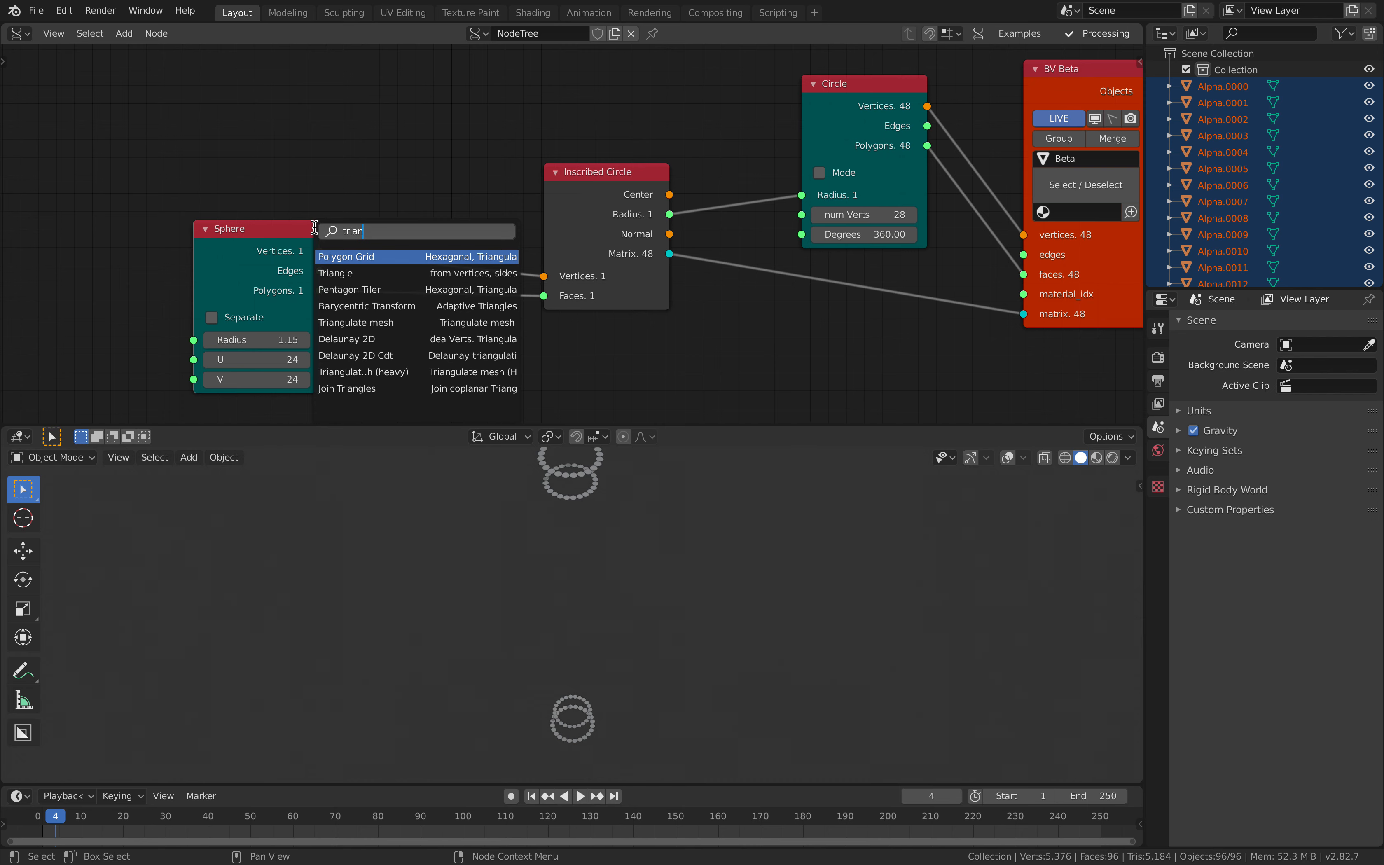
key("Down")
key("Down")
key("Down")
key("Down")
key("Return")
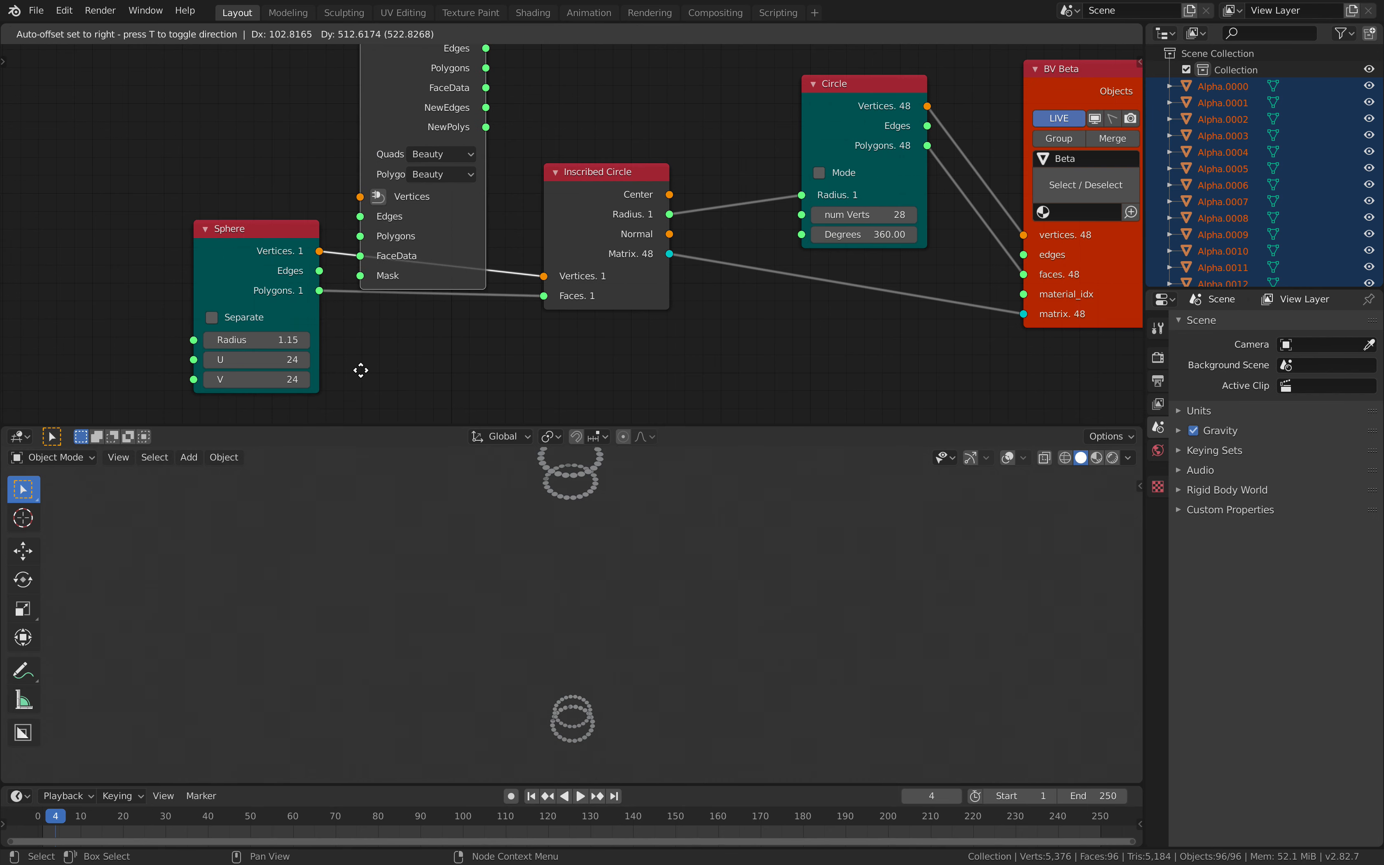
left_click(360, 371)
Step: Route the Sphere's Polygons through the Triangulate mesh node into the Inscribed Circle's Faces
left_click_drag(319, 290, 391, 237)
left_click_drag(492, 81, 489, 172)
left_click_drag(592, 280, 594, 296)
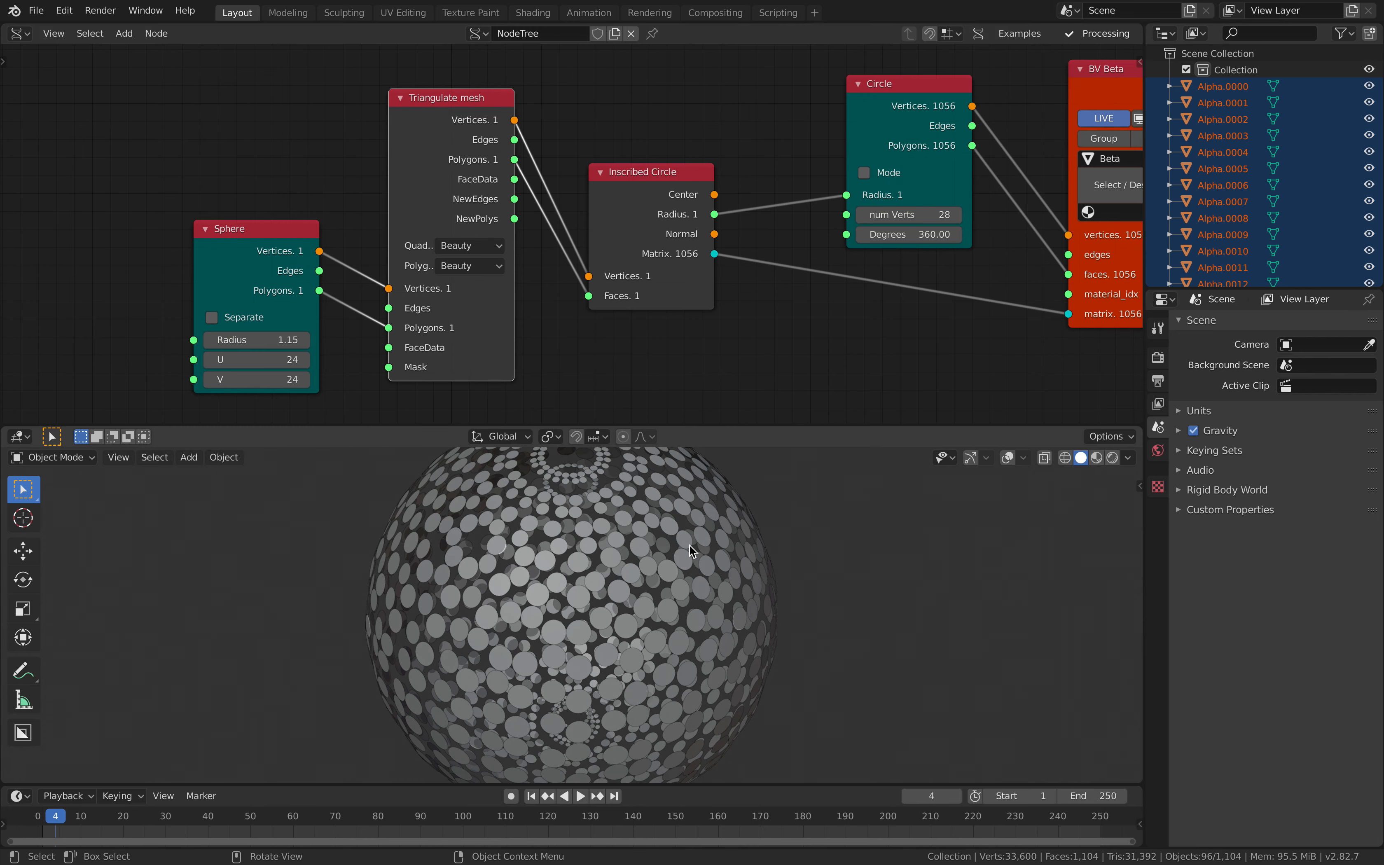
middle_click_drag(536, 609, 675, 532)
Step: Enable Merge on the BV Beta viewer node so the circles form one mesh
left_click_drag(657, 269, 651, 243)
scroll(658, 299, "right", 3, "ctrl")
middle_click_drag(572, 532, 623, 617)
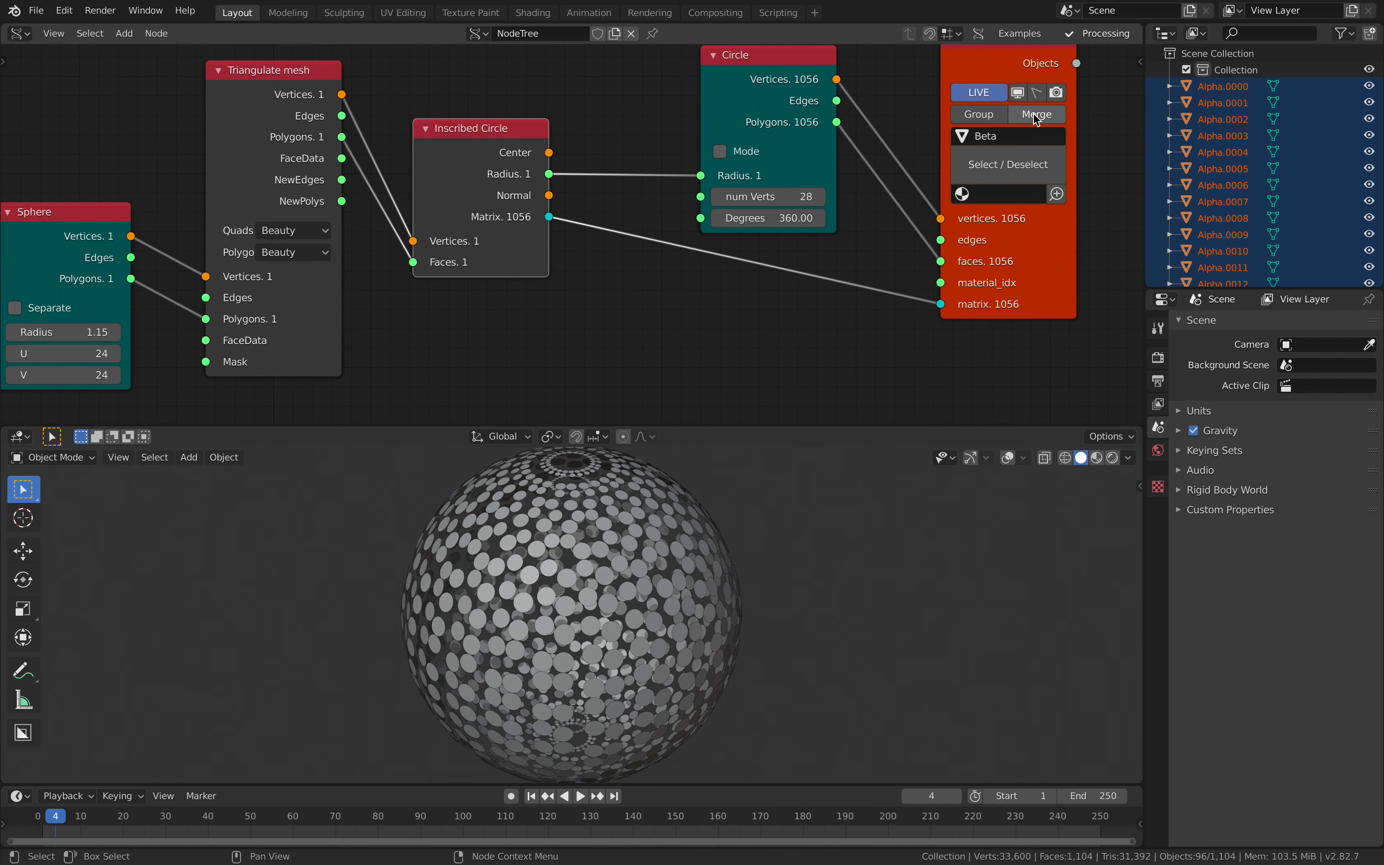
left_click(1036, 117)
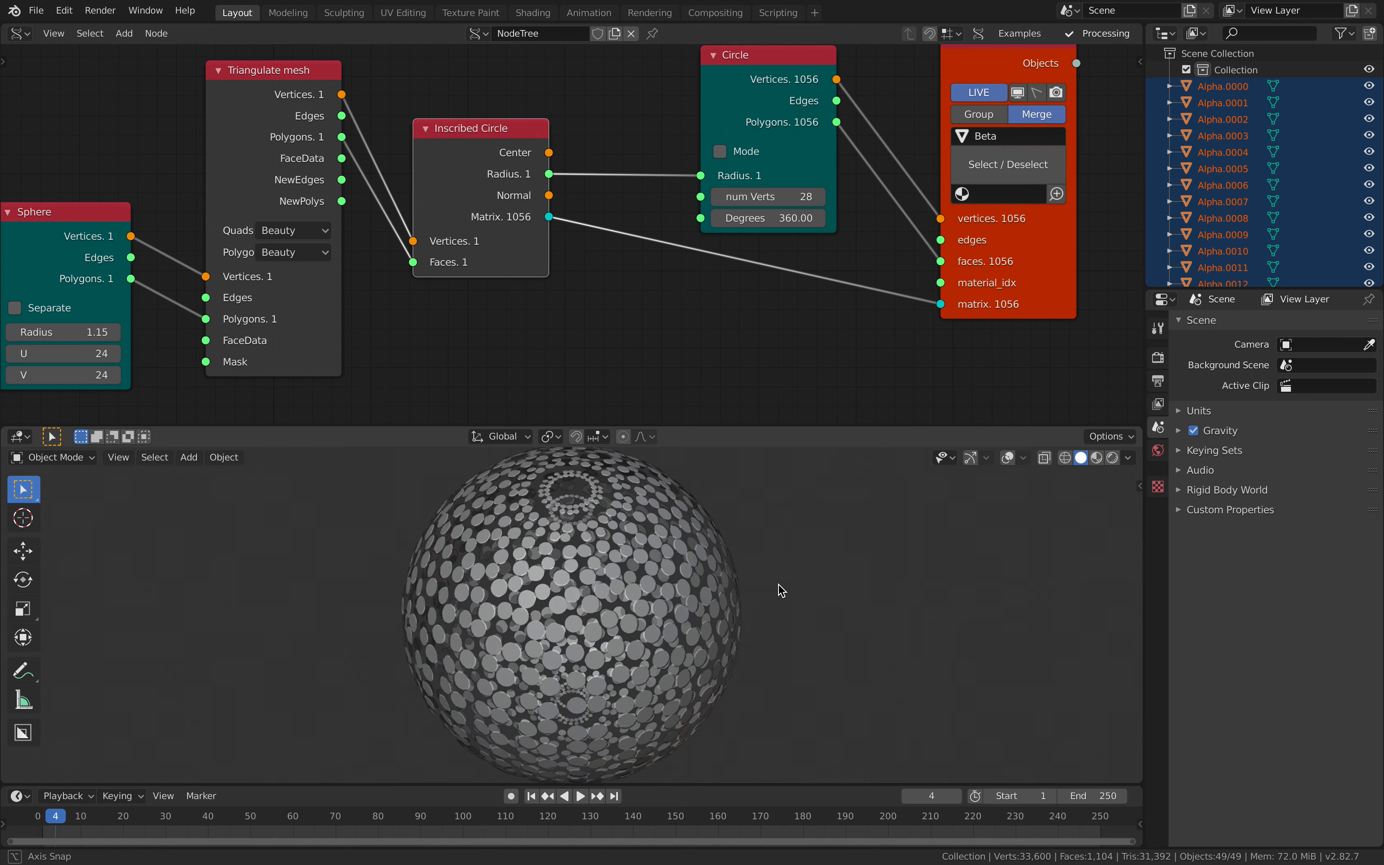
scroll(735, 553, "up", 4)
scroll(769, 535, "down", 3)
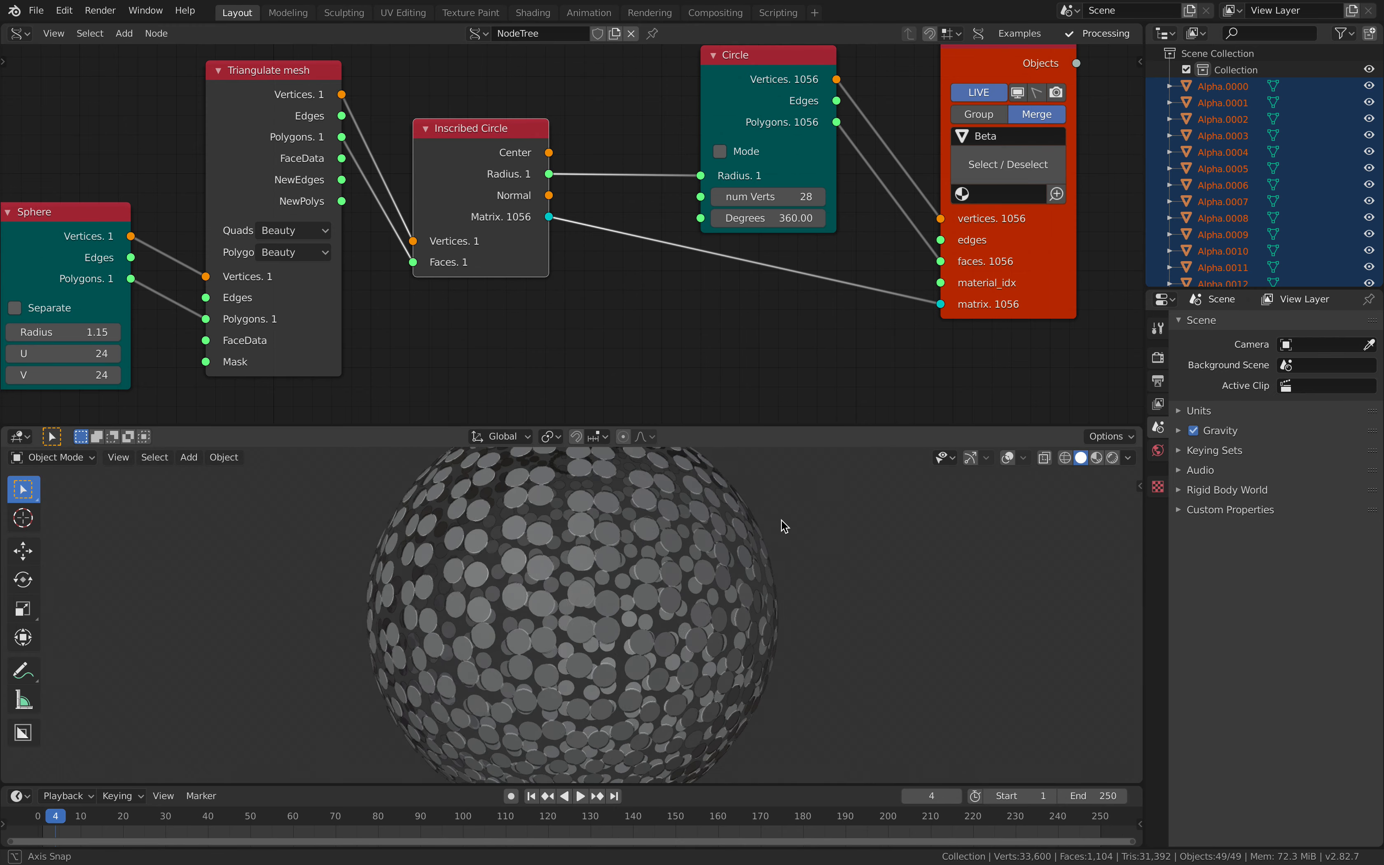
Step: Move the Sphere node away from the Triangulate mesh node and set its U and V to 12
key("Home")
left_click_drag(234, 218, 192, 222)
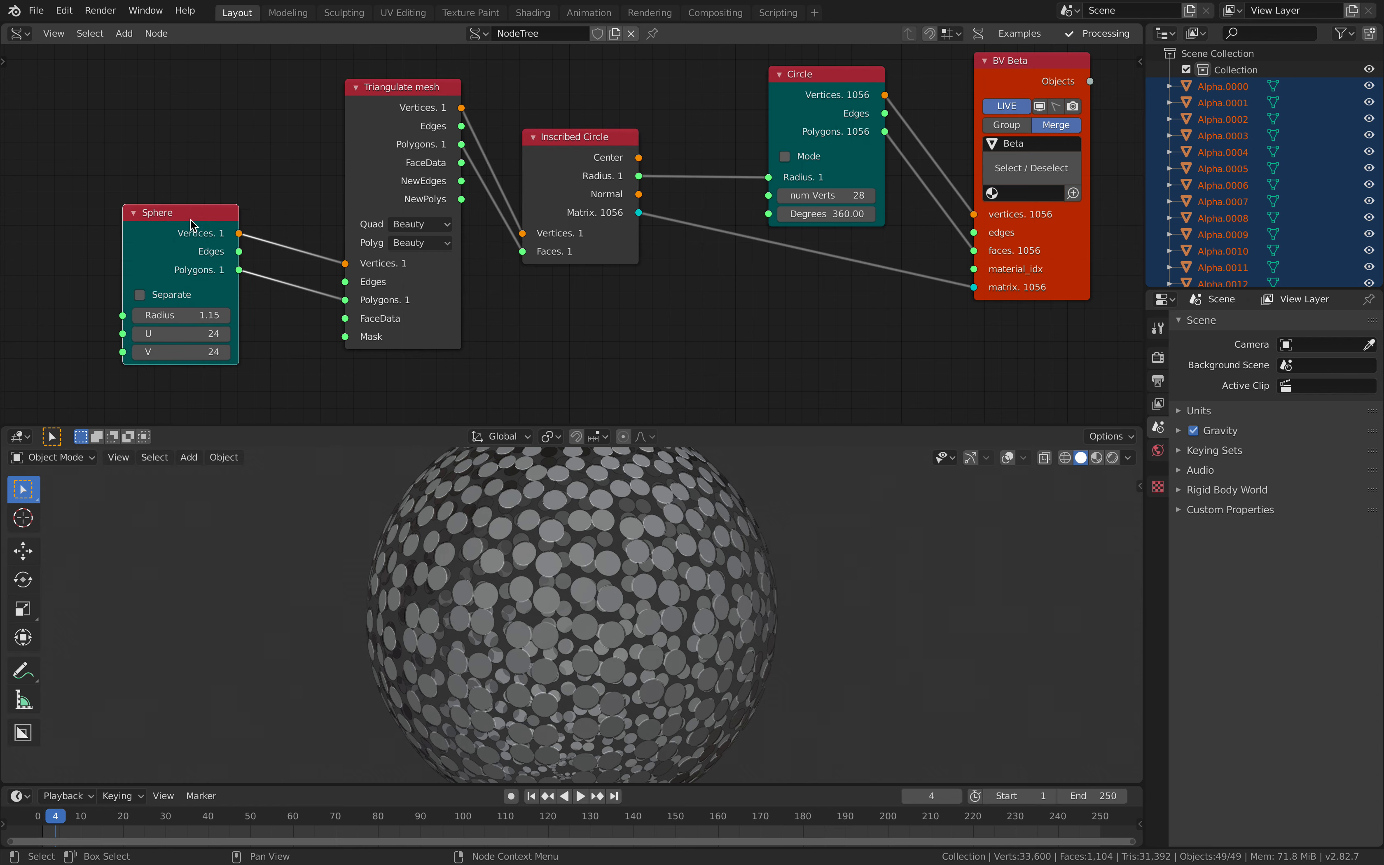
middle_click_drag(605, 557, 566, 657)
left_click_drag(203, 333, 207, 350)
type("12")
key("Return")
Step: Insert a Multiply math node into the Radius link between the Inscribed Circle and Circle nodes, with y set to 1.26
middle_click_drag(635, 600, 730, 506)
left_click_drag(576, 181, 570, 217)
left_click_drag(842, 168, 846, 165)
key("alt+space")
type("math")
key("Down")
key("Down")
key("Up")
key("Return")
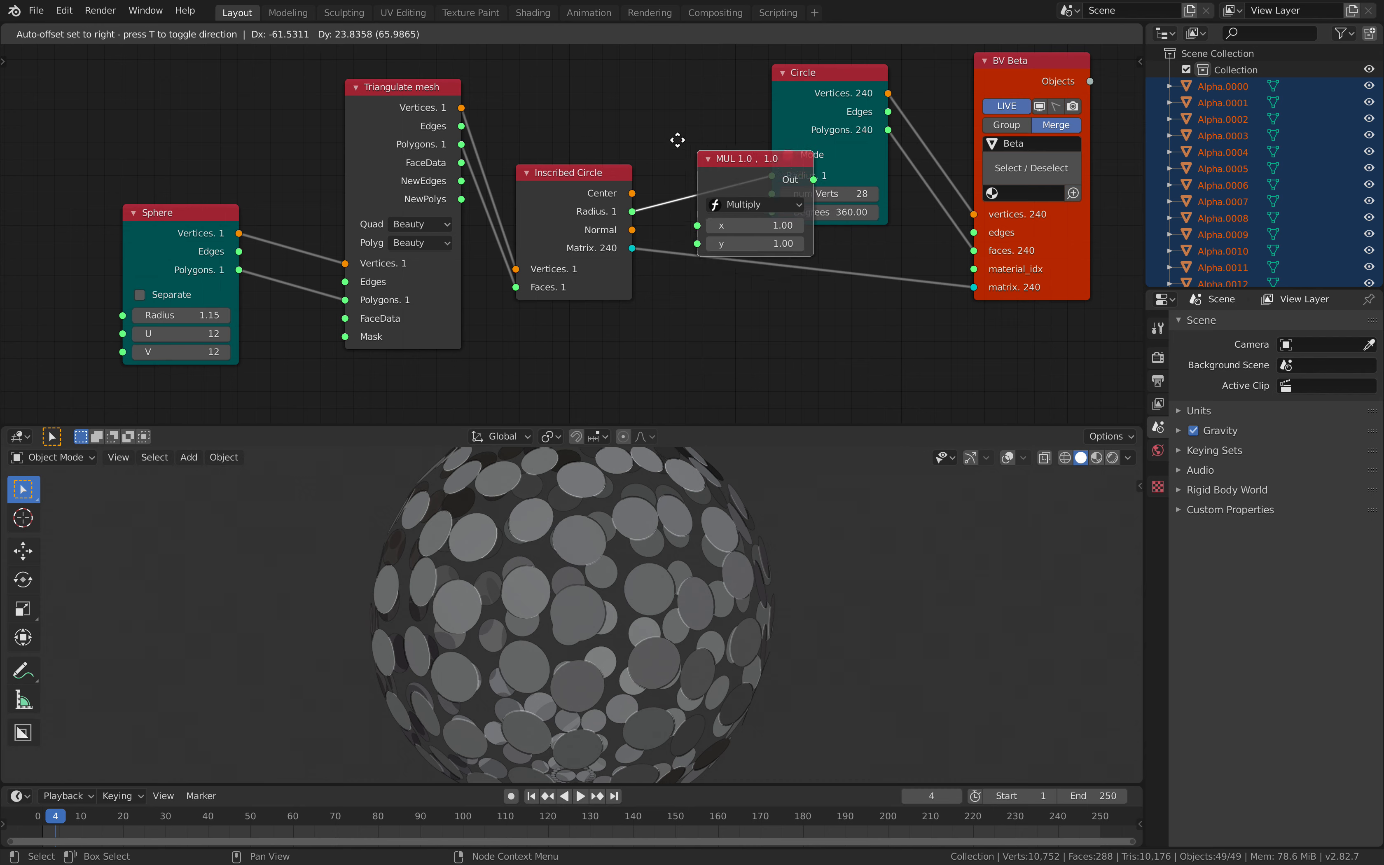
left_click(678, 115)
mouse_move(756, 218)
left_mouse_down()
mouse_move(797, 218)
mouse_move(776, 217)
left_mouse_up()
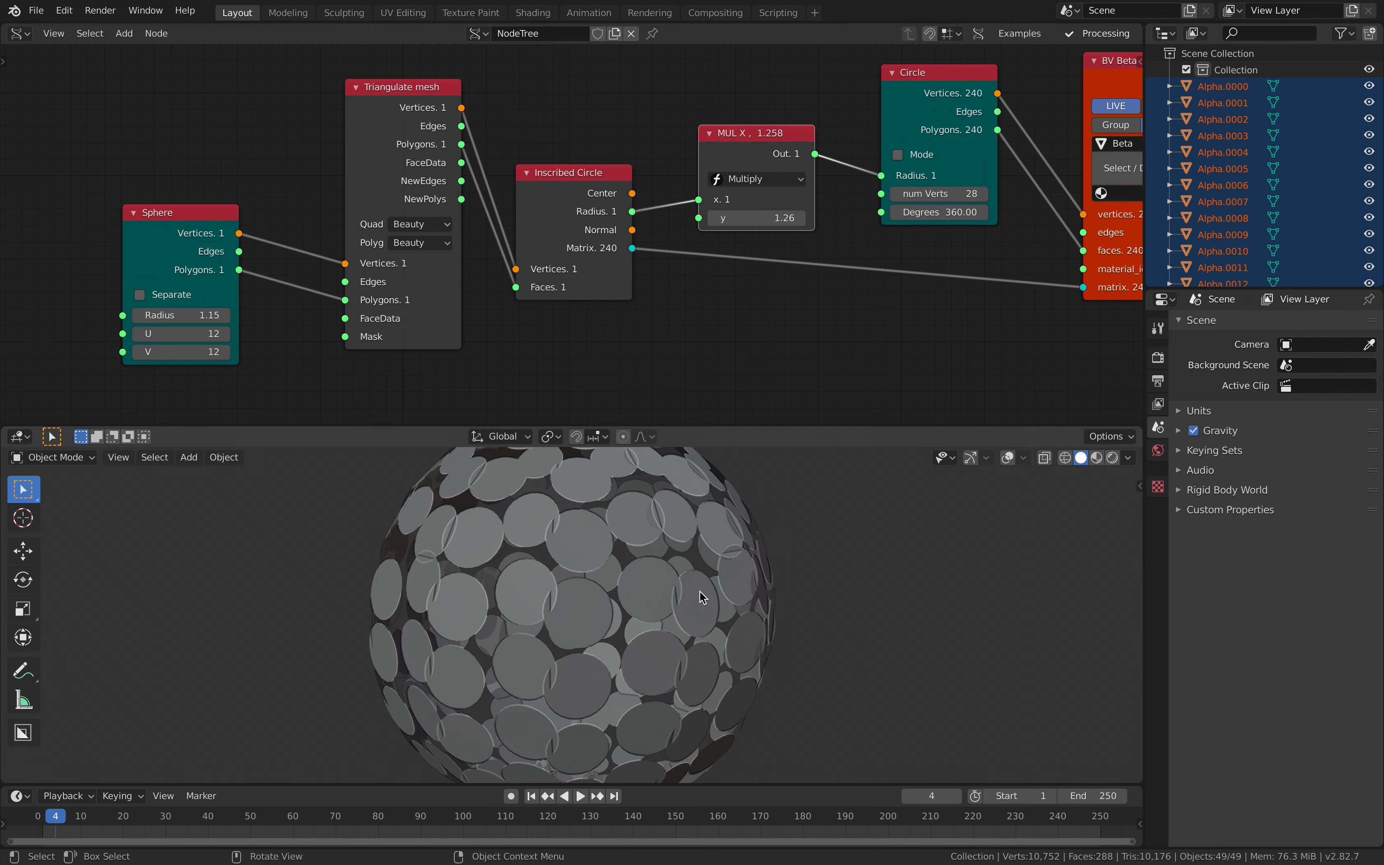
middle_click_drag(699, 590, 847, 601)
Step: Delete the Triangulate mesh and Sphere nodes
left_click(377, 114)
key("x")
left_click(223, 222)
key("x")
Step: Add an IcoSphere node and connect its Vertices and Faces to the Inscribed Circle's Vertices and Faces
key("alt+space")
type("ico")
key("Return")
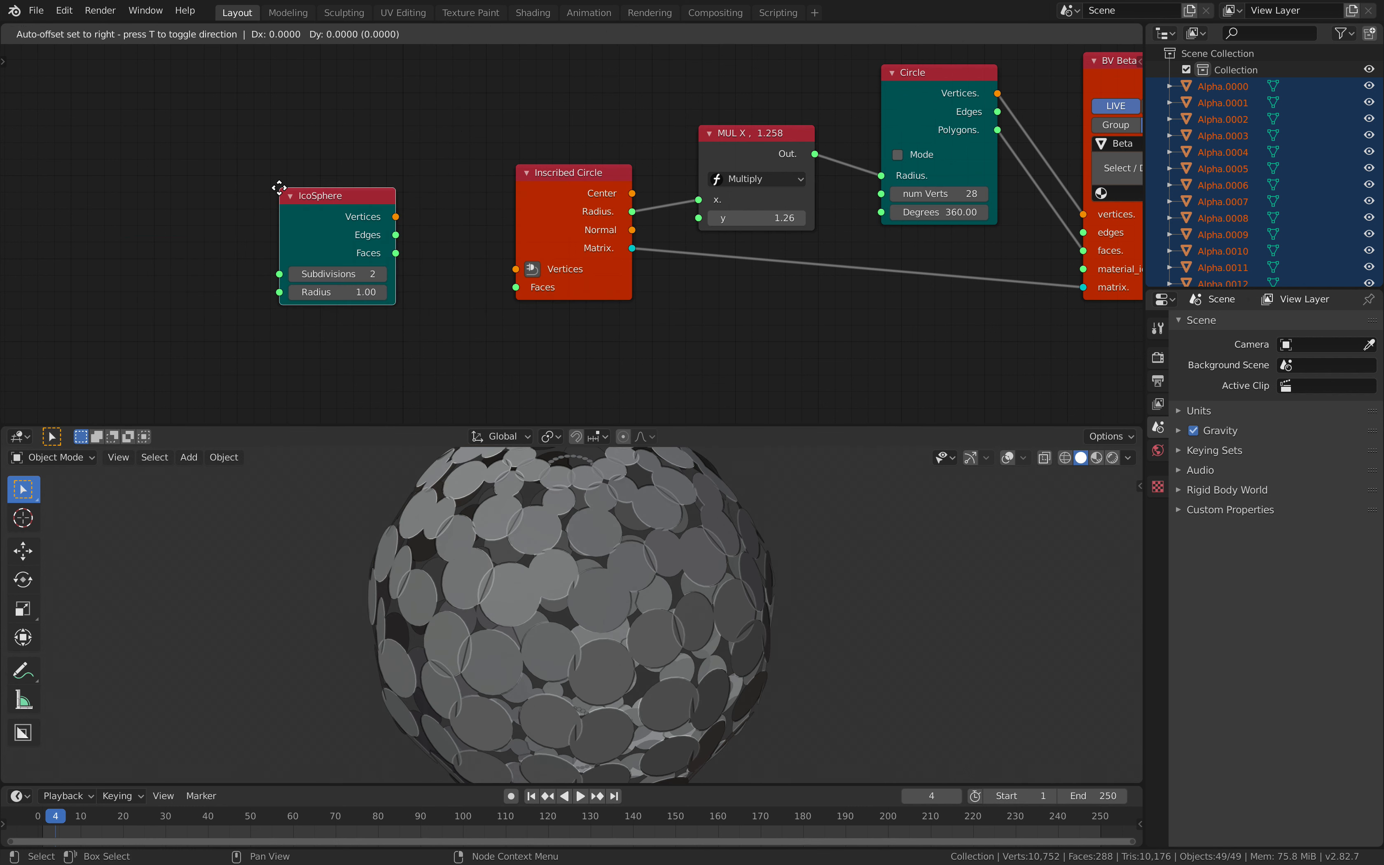
left_click_drag(394, 216, 455, 236)
left_click_drag(532, 274, 517, 269)
left_click_drag(395, 253, 516, 287)
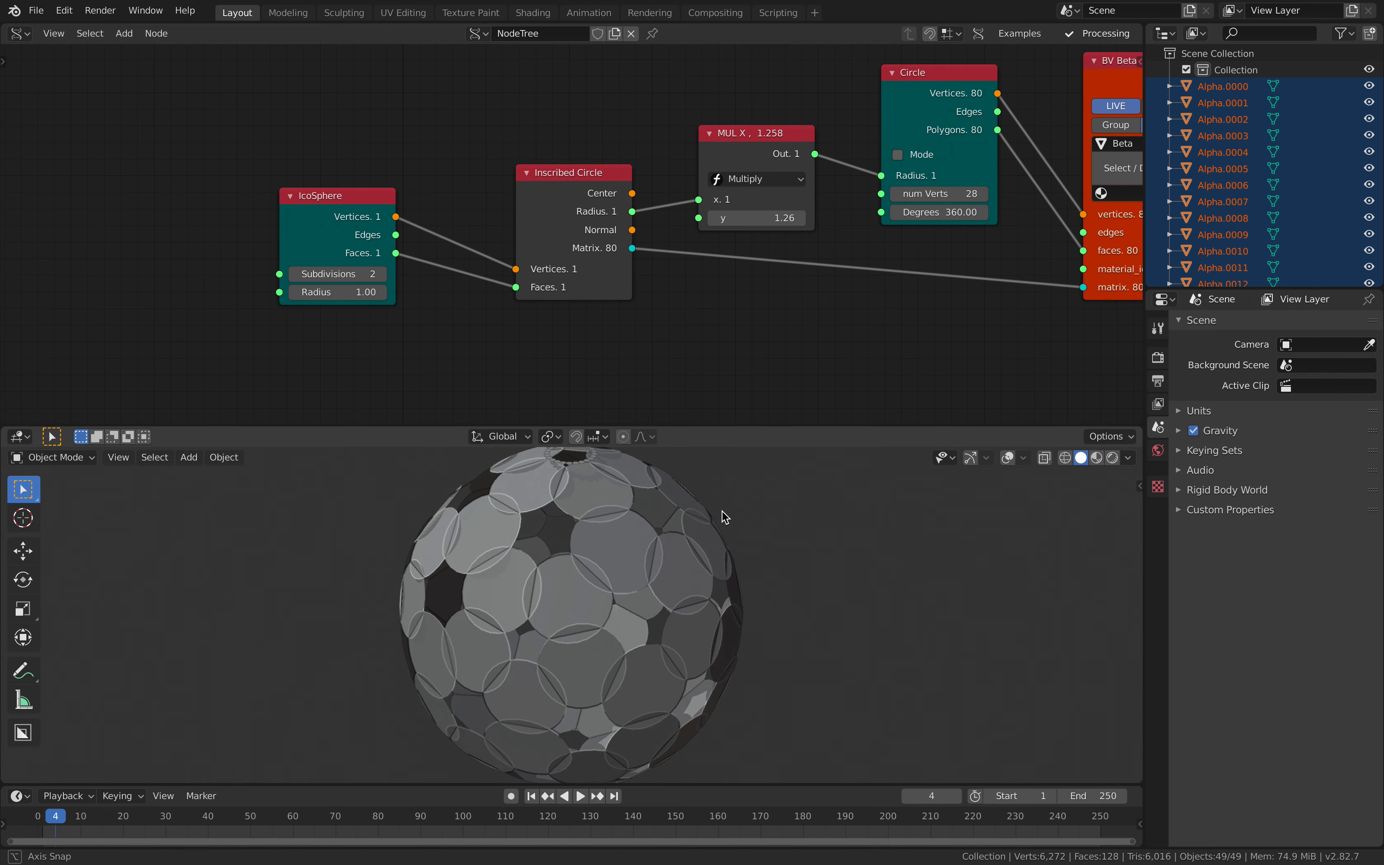
Step: Set the Multiply node's y to 0.99 and the IcoSphere's Subdivisions to 3
left_click_drag(763, 218, 731, 218)
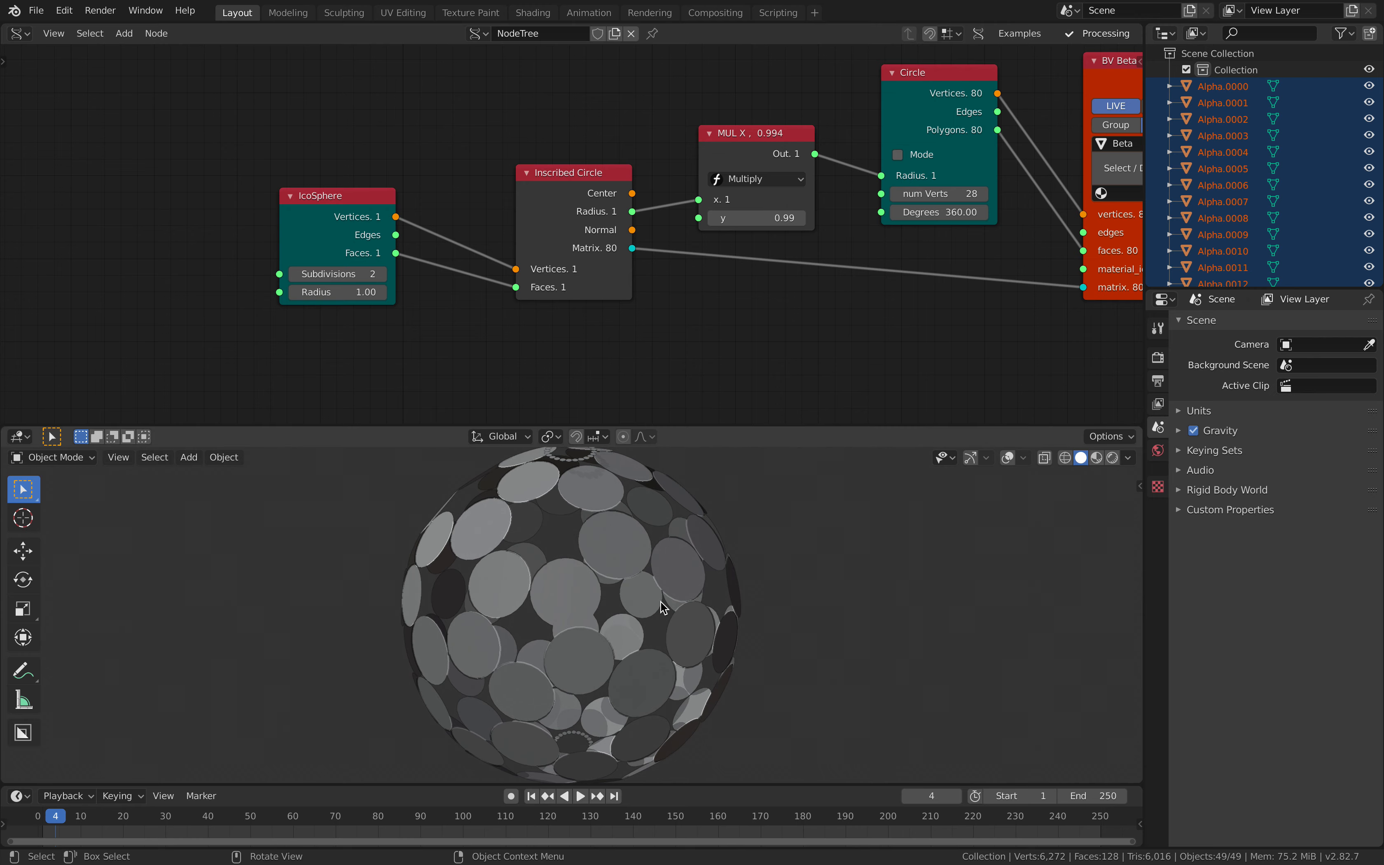
middle_click_drag(470, 277, 319, 235)
left_click(231, 233)
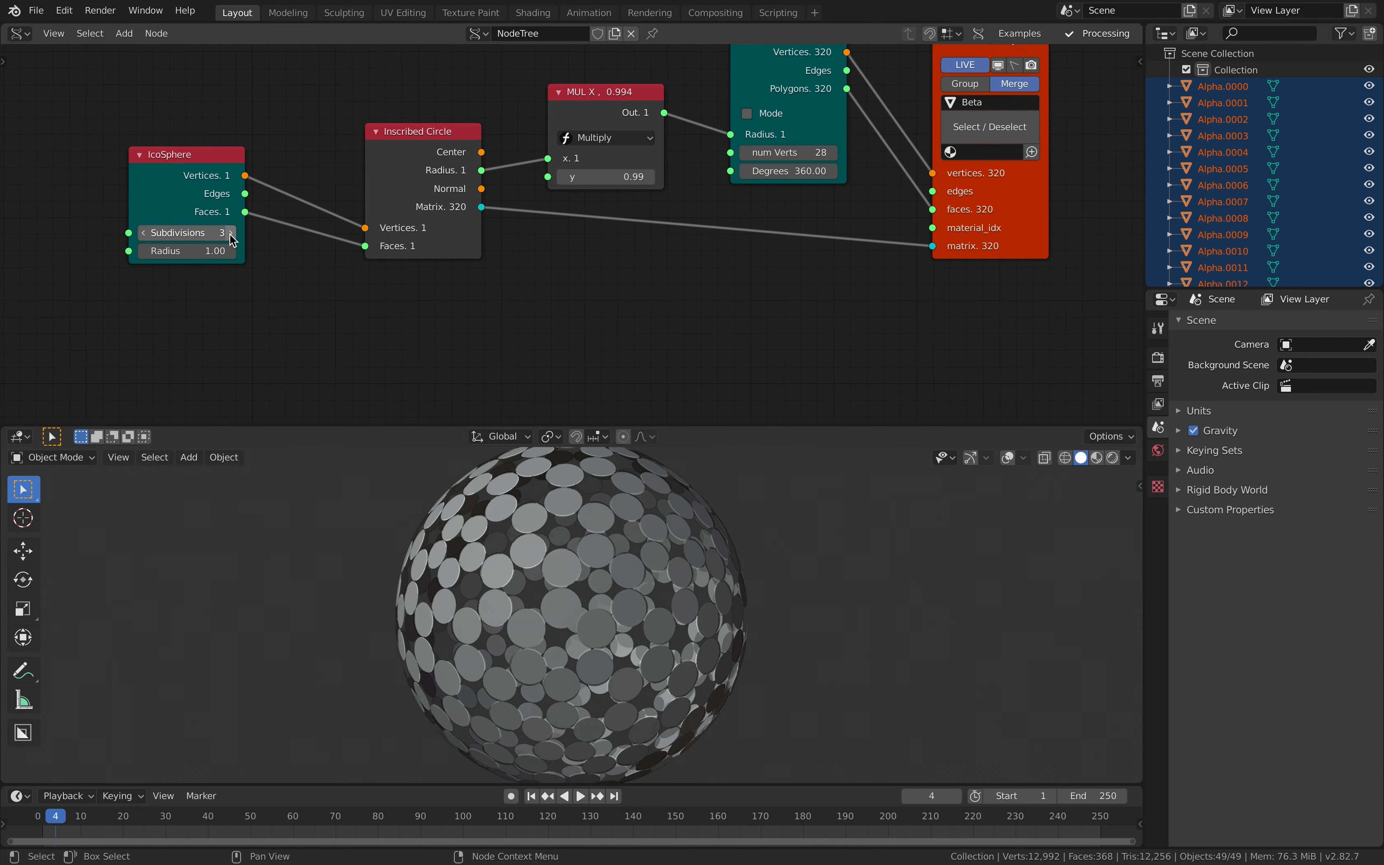
middle_click_drag(765, 597, 634, 661)
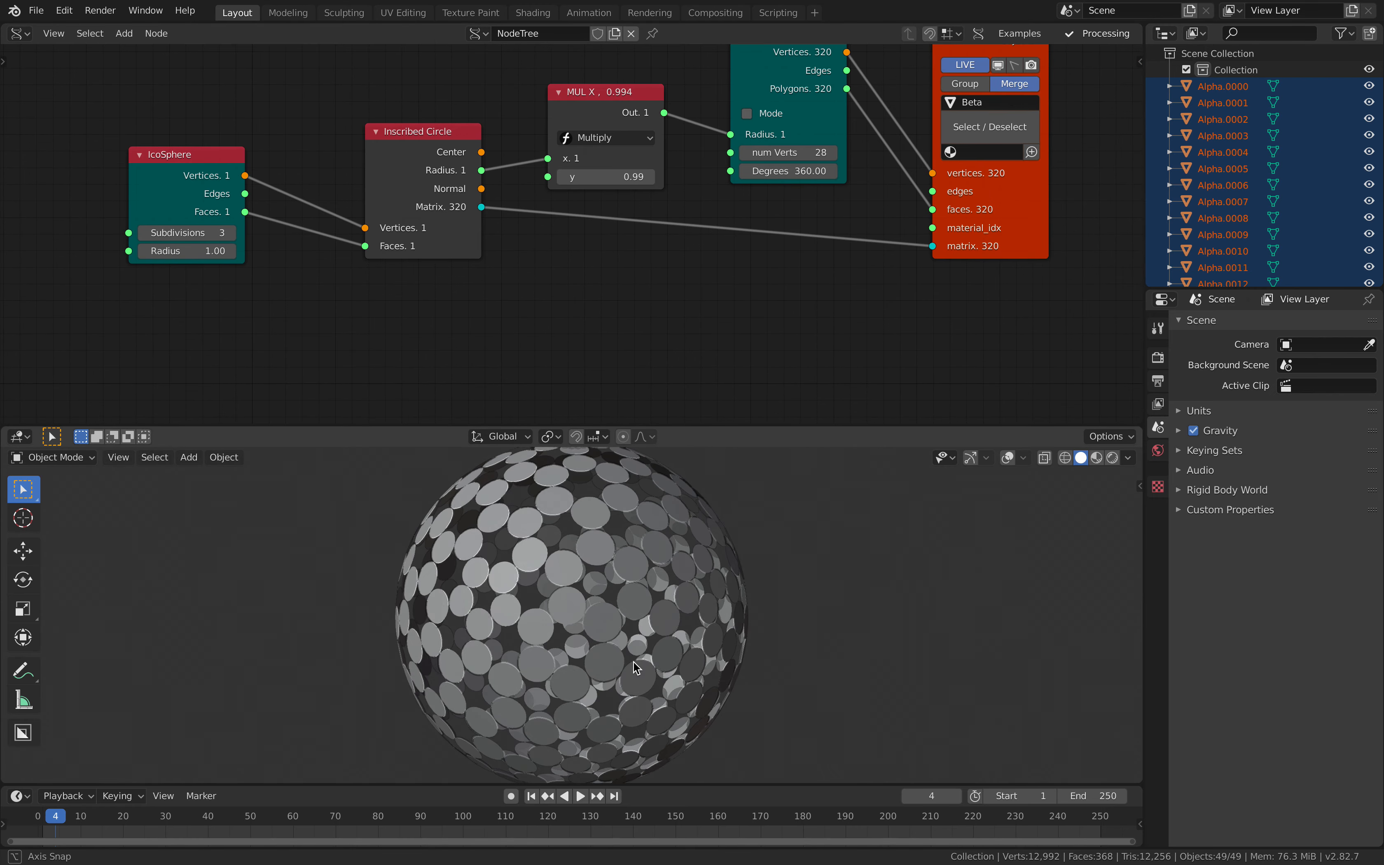
Step: Select the Beta mesh in the 3D viewport and move the viewer node up and farther from the Circle node
middle_click_drag(770, 283, 662, 341)
left_click(600, 521)
left_click_drag(866, 300, 940, 256)
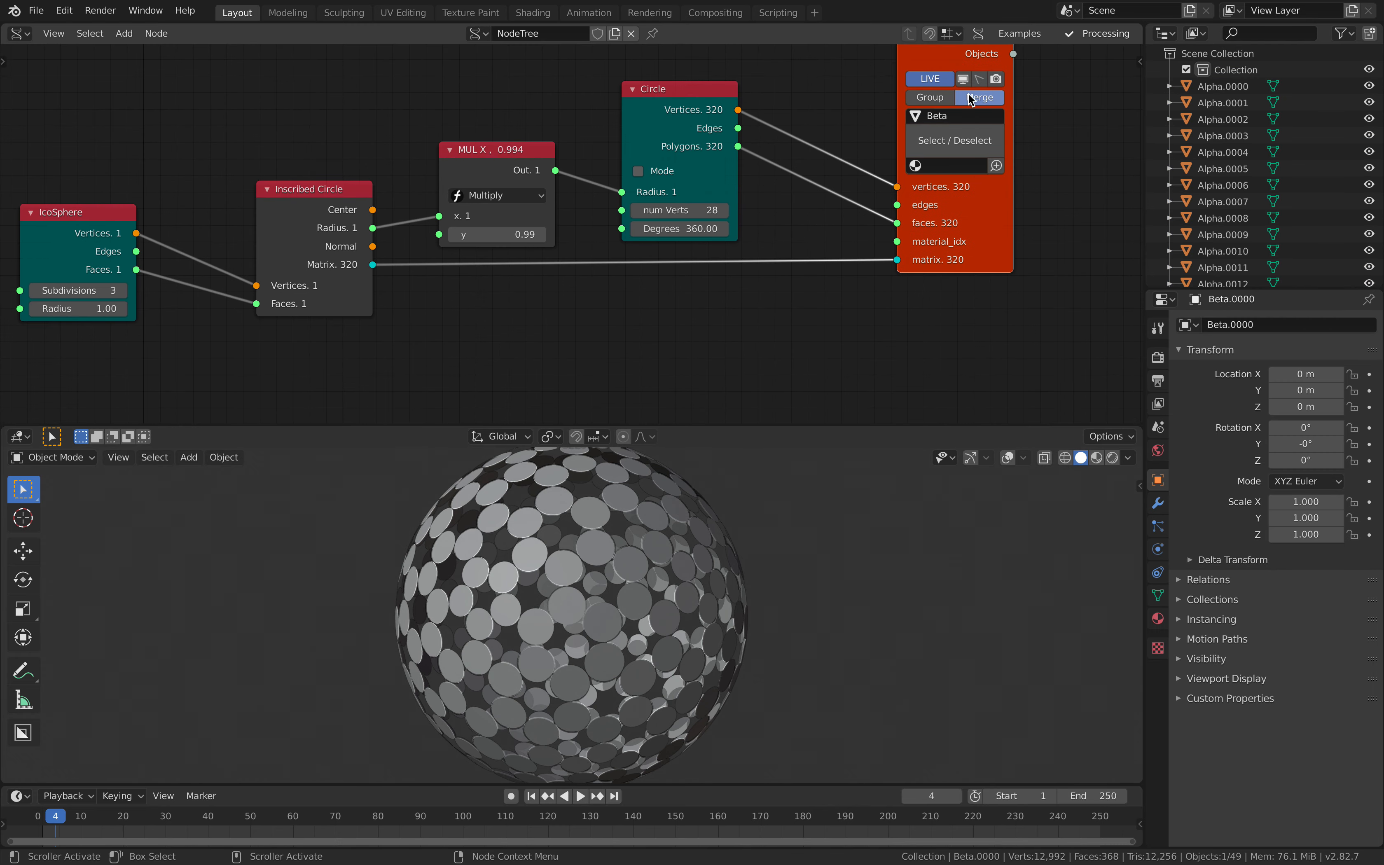
Step: Delete all generated mesh objects from the 3D viewport
key("a")
key("x")
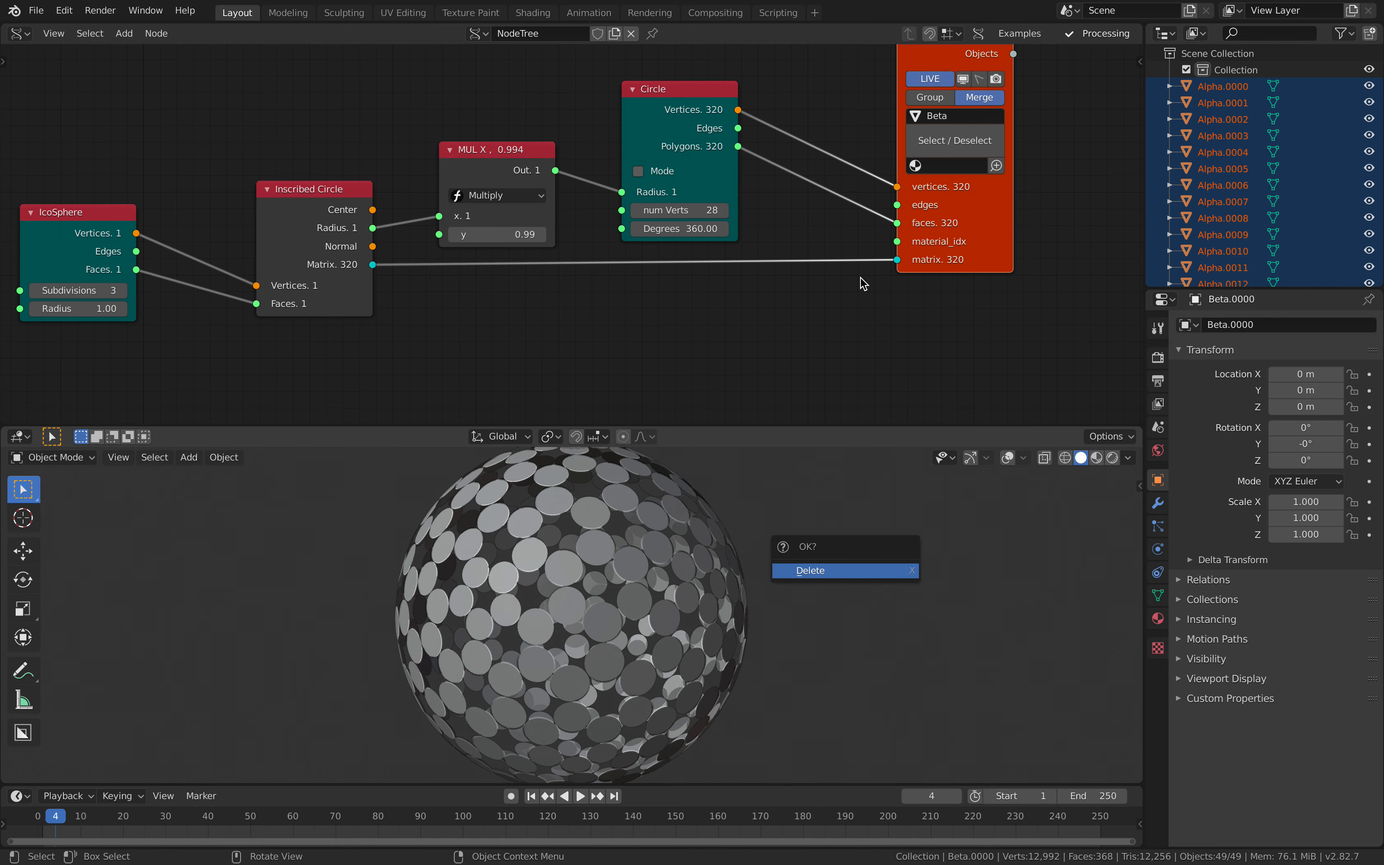
key("Return")
Step: Disconnect the matrix, vertices and faces links from the viewer node, turn off Merge and move the node farther away
left_click_drag(899, 260, 801, 311)
left_click_drag(899, 187, 873, 235)
left_click(963, 99)
left_click_drag(1003, 238, 1149, 226)
Step: Add a Matrix Apply node beside the Circle node and connect the Circle's Vertices and Polygons to its Vertices and Faces
key("alt+space")
type("appl")
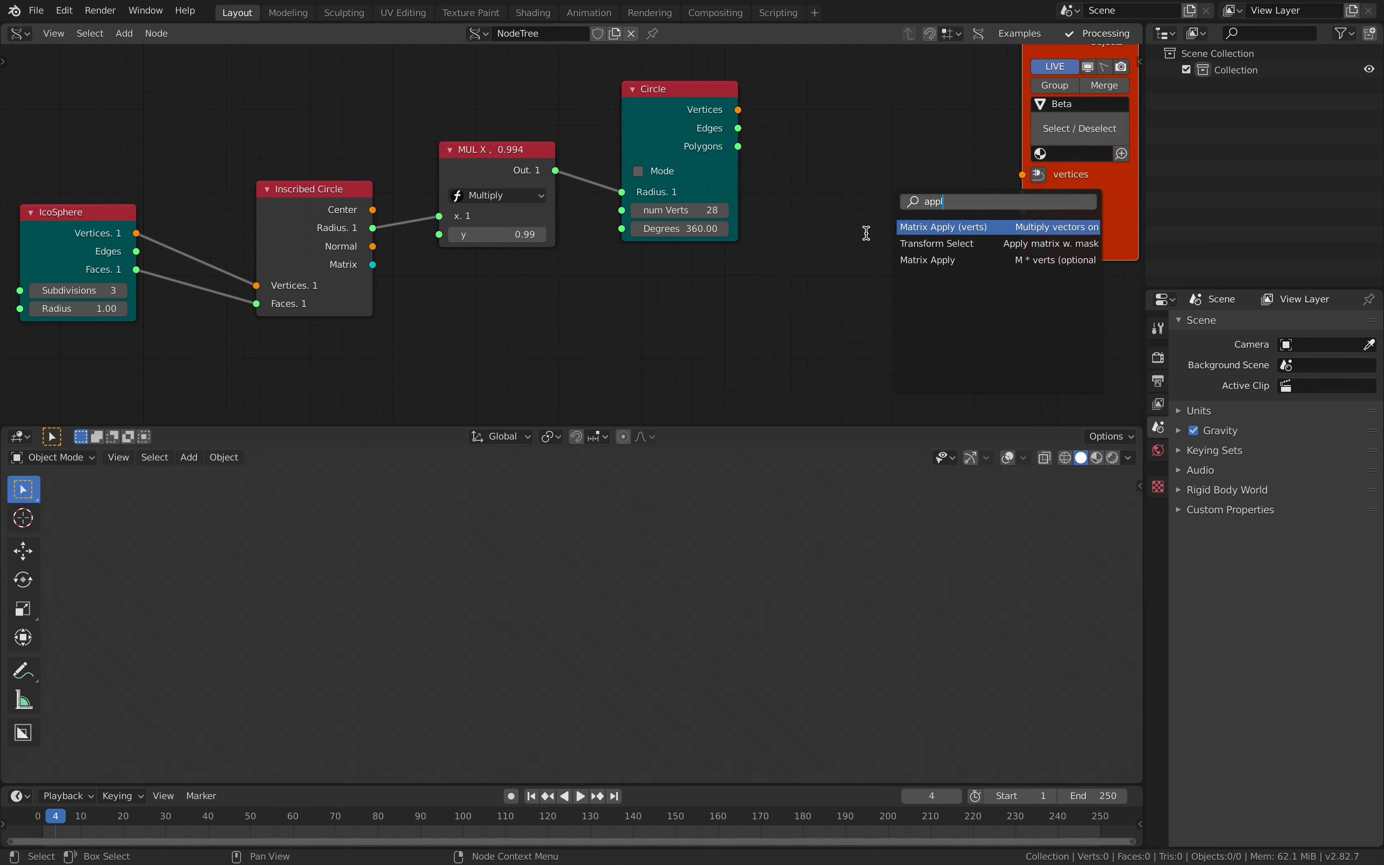
left_click(900, 260)
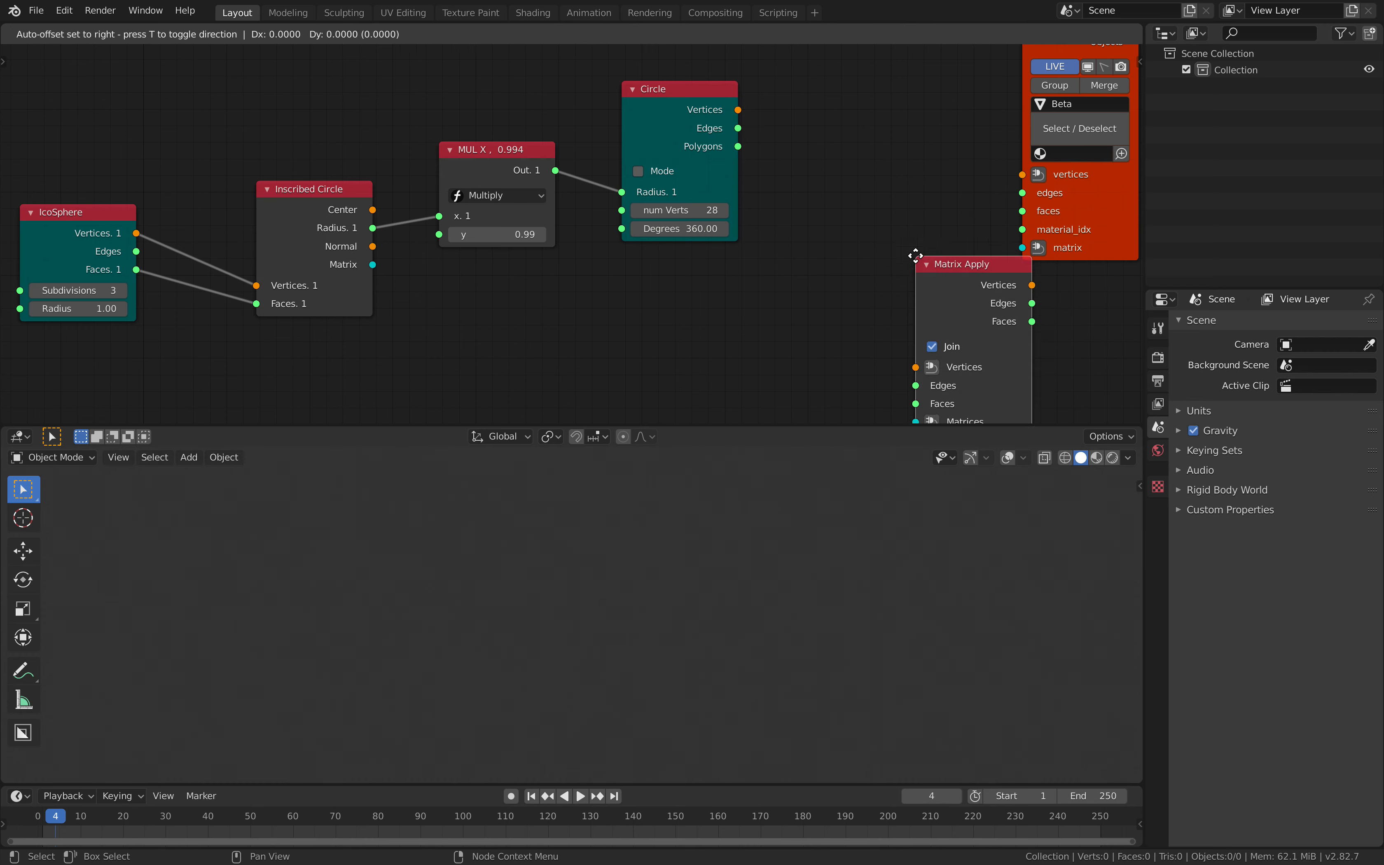
left_click_drag(739, 110, 738, 146)
left_click(852, 291)
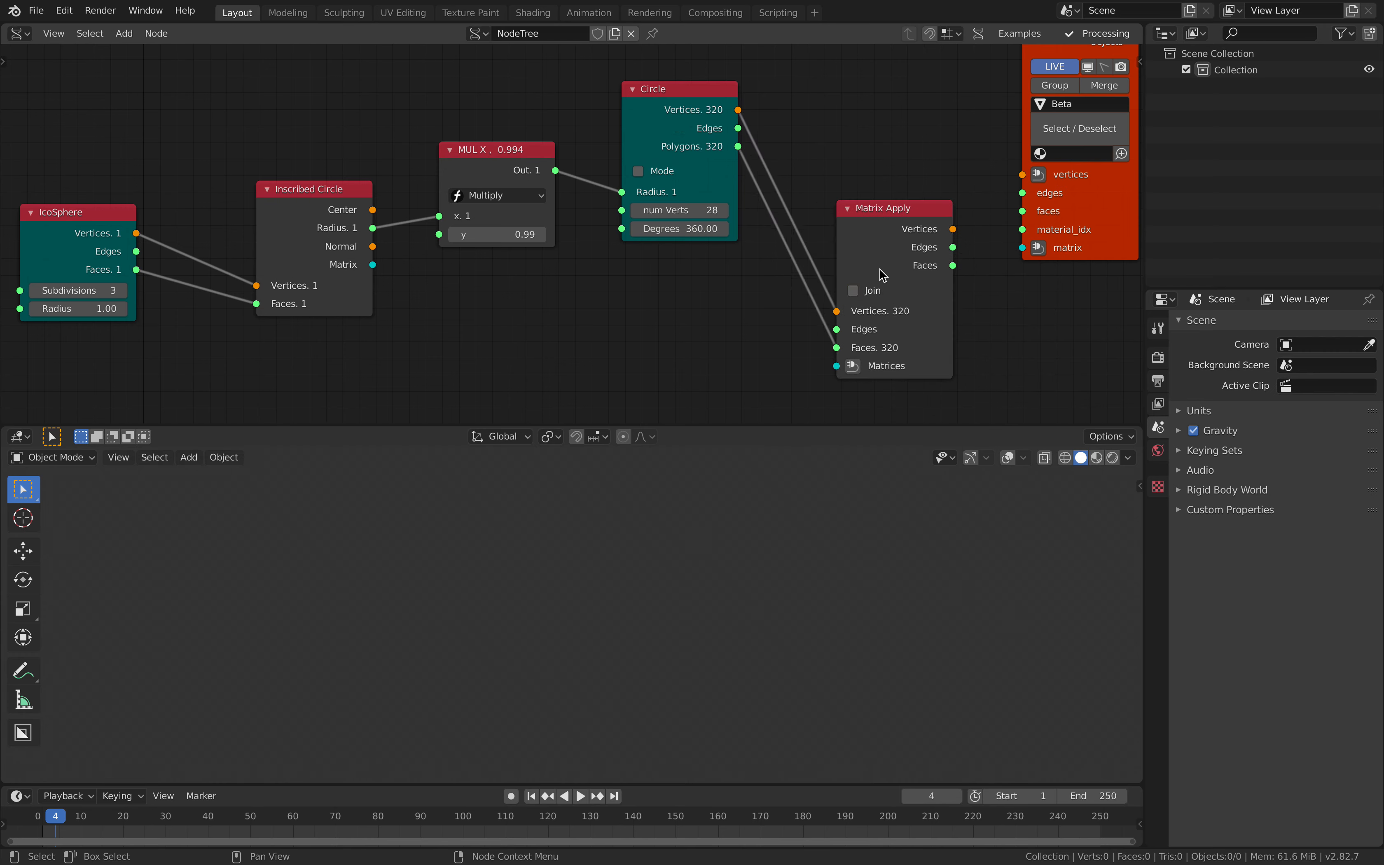
left_click_drag(872, 258, 841, 138)
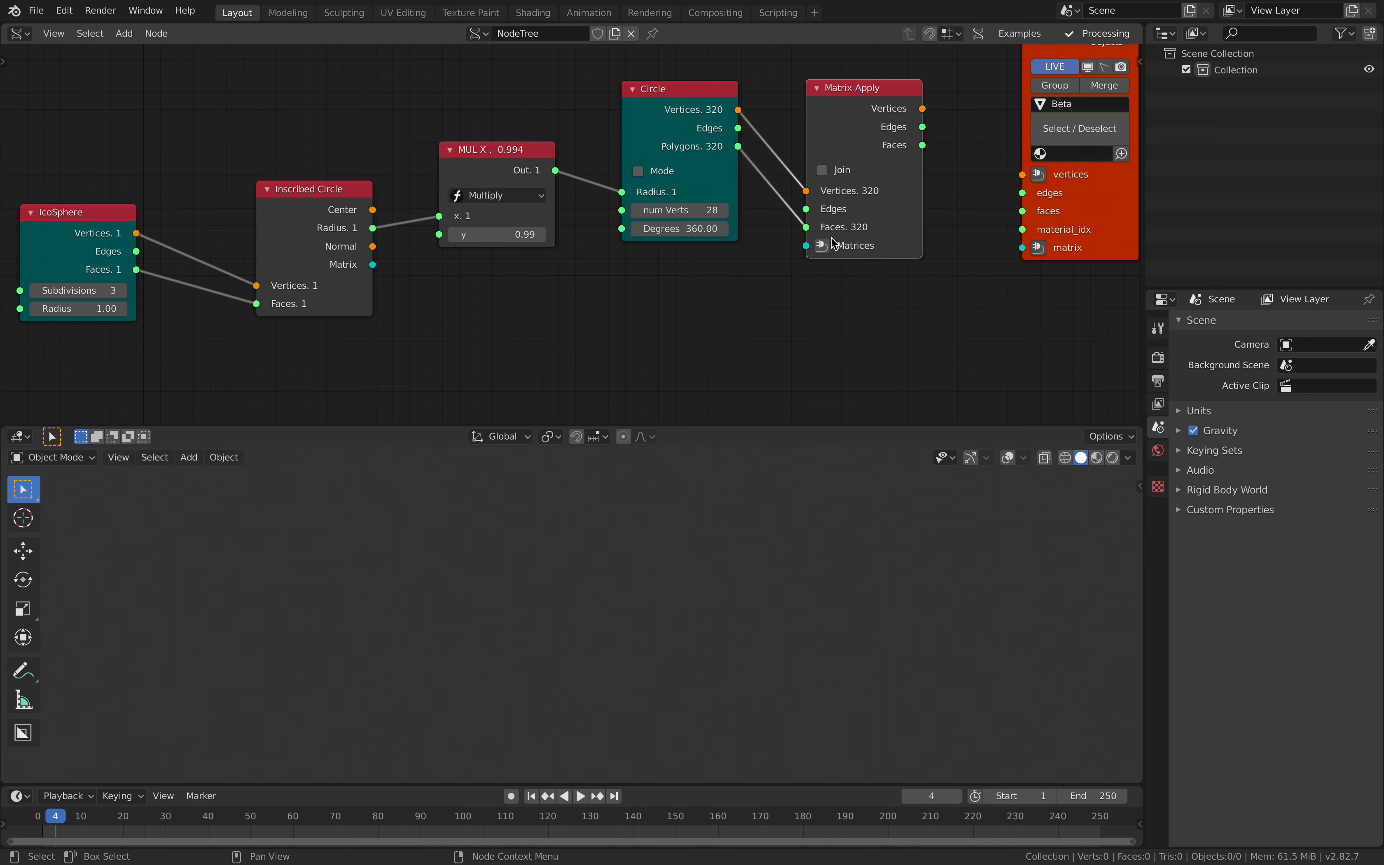
Step: Connect the Inscribed Circle's Matrix to Matrix Apply's Matrices with Join enabled, and shift the Circle and Multiply nodes up
left_click_drag(669, 172, 813, 162)
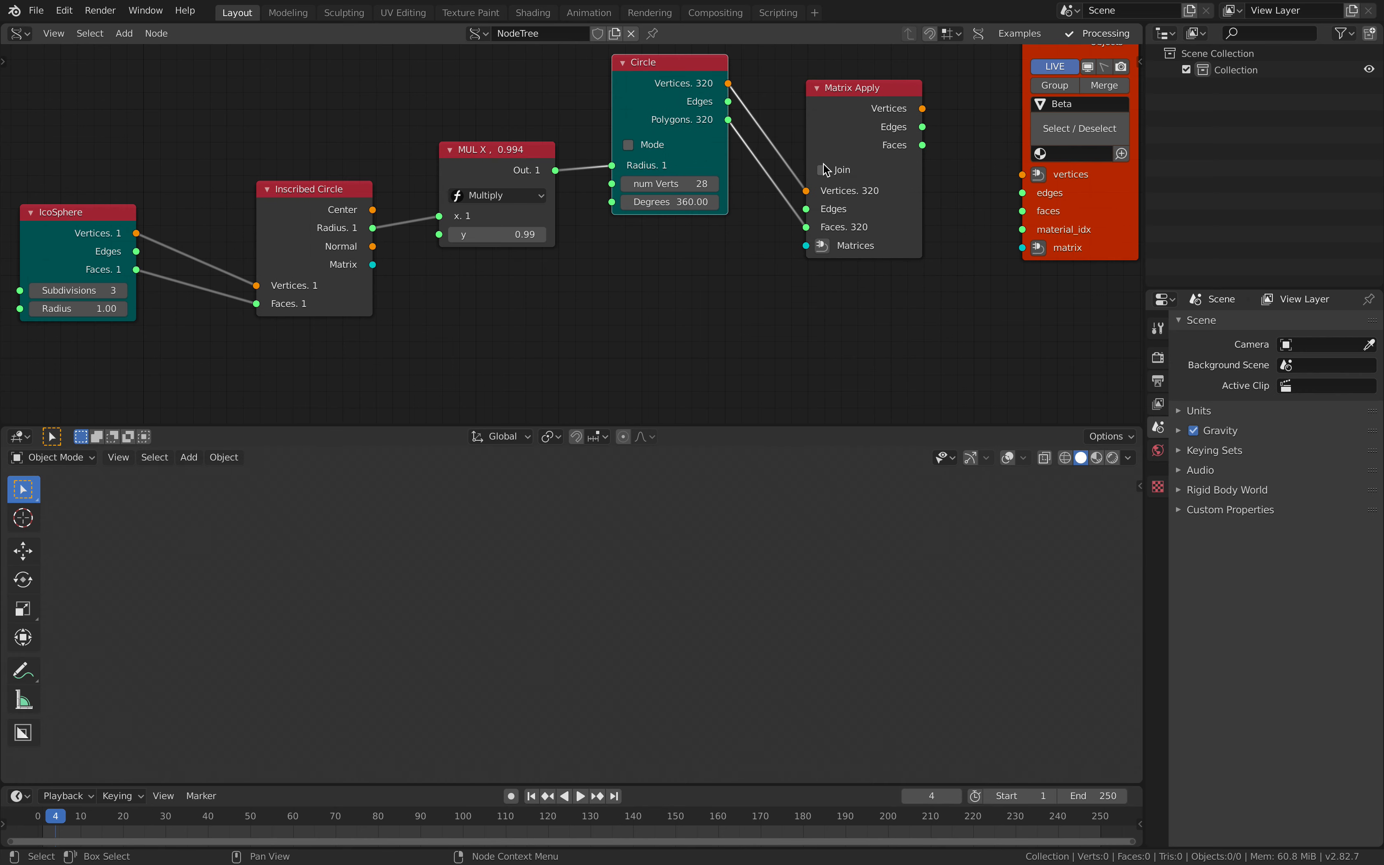
left_click_drag(530, 168, 522, 249)
left_click_drag(373, 267, 806, 246)
left_click_drag(526, 262, 524, 149)
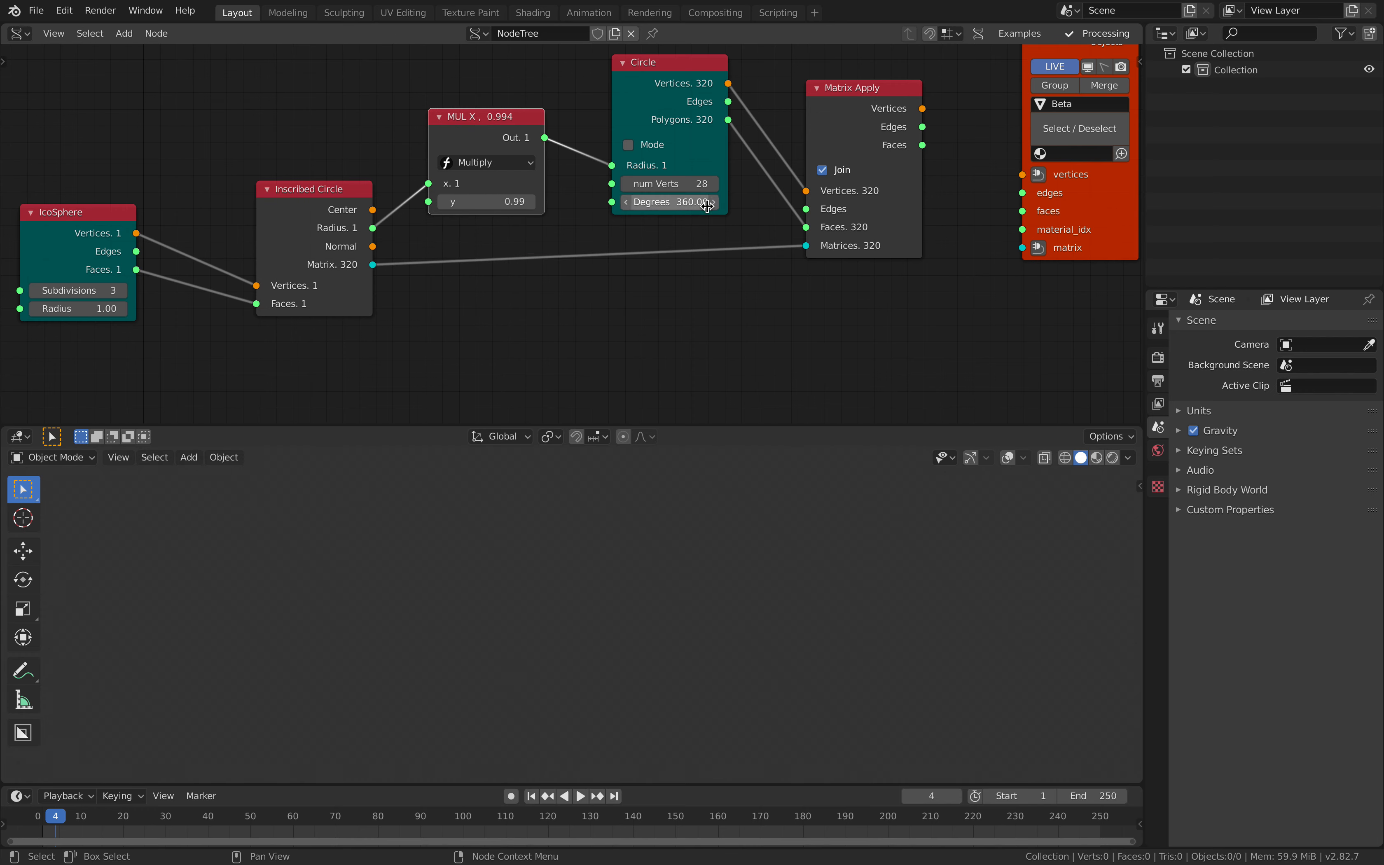
Step: Connect Matrix Apply's Vertices and Faces to the viewer node and inspect the joined mesh in the 3D viewport
left_click_drag(927, 113, 1022, 174)
left_click_drag(923, 145, 1022, 210)
left_click(658, 587)
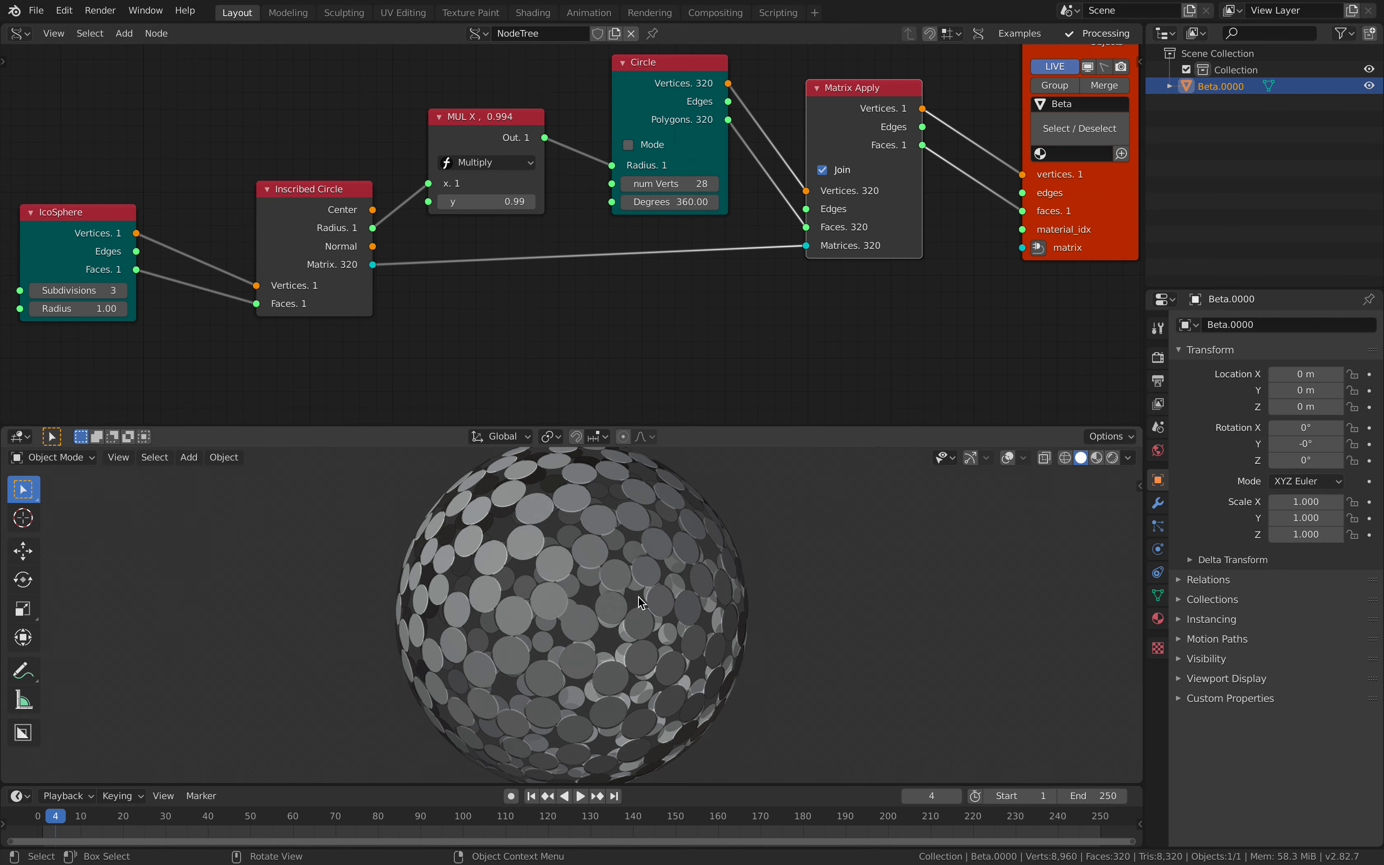
middle_click_drag(587, 610, 701, 572)
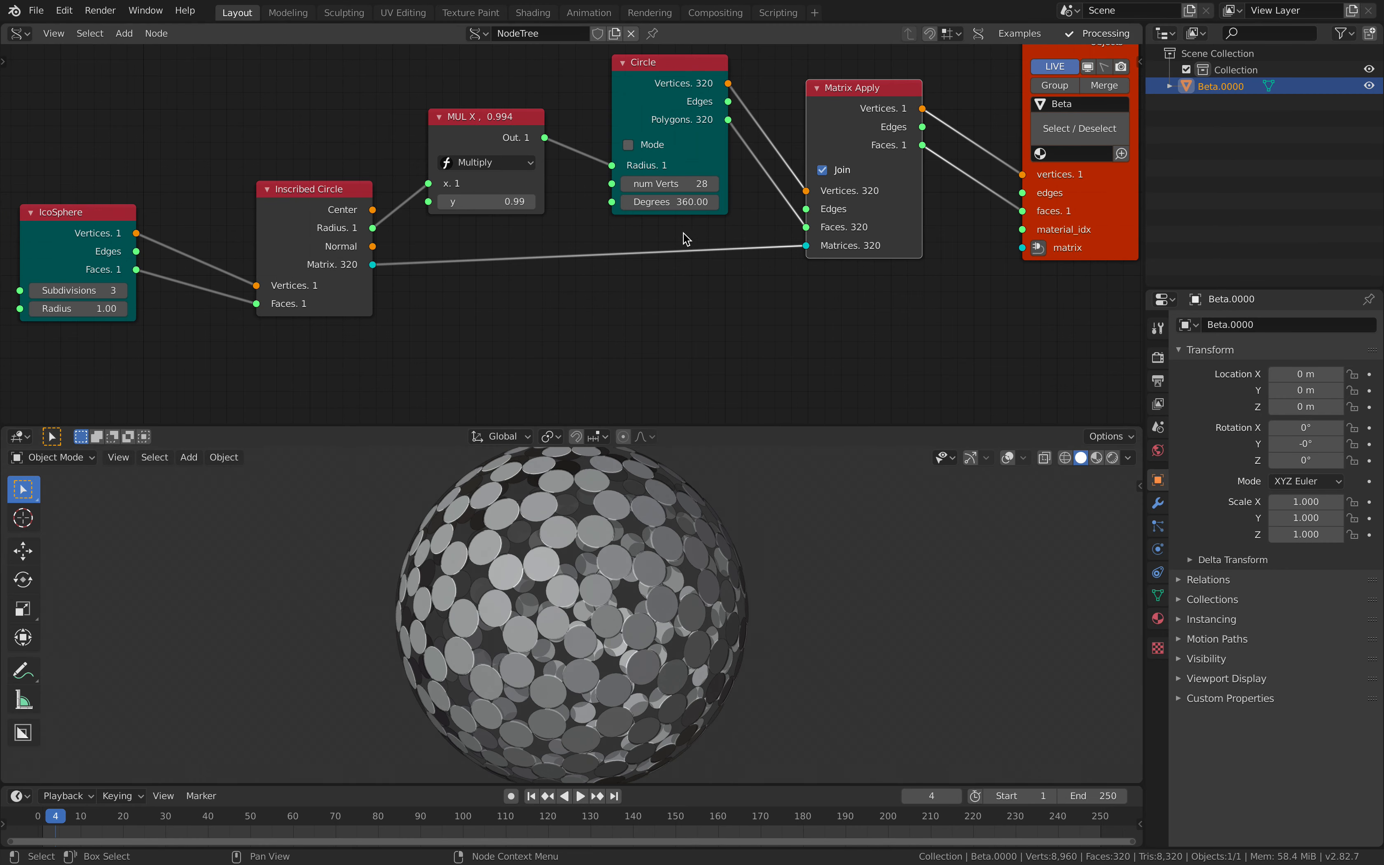
Step: Set the Circle node's num Verts to 10 and the Multiply node's y to 1.00
middle_click_drag(681, 234, 642, 242)
left_click_drag(94, 229, 125, 226)
middle_click_drag(127, 234, 215, 238)
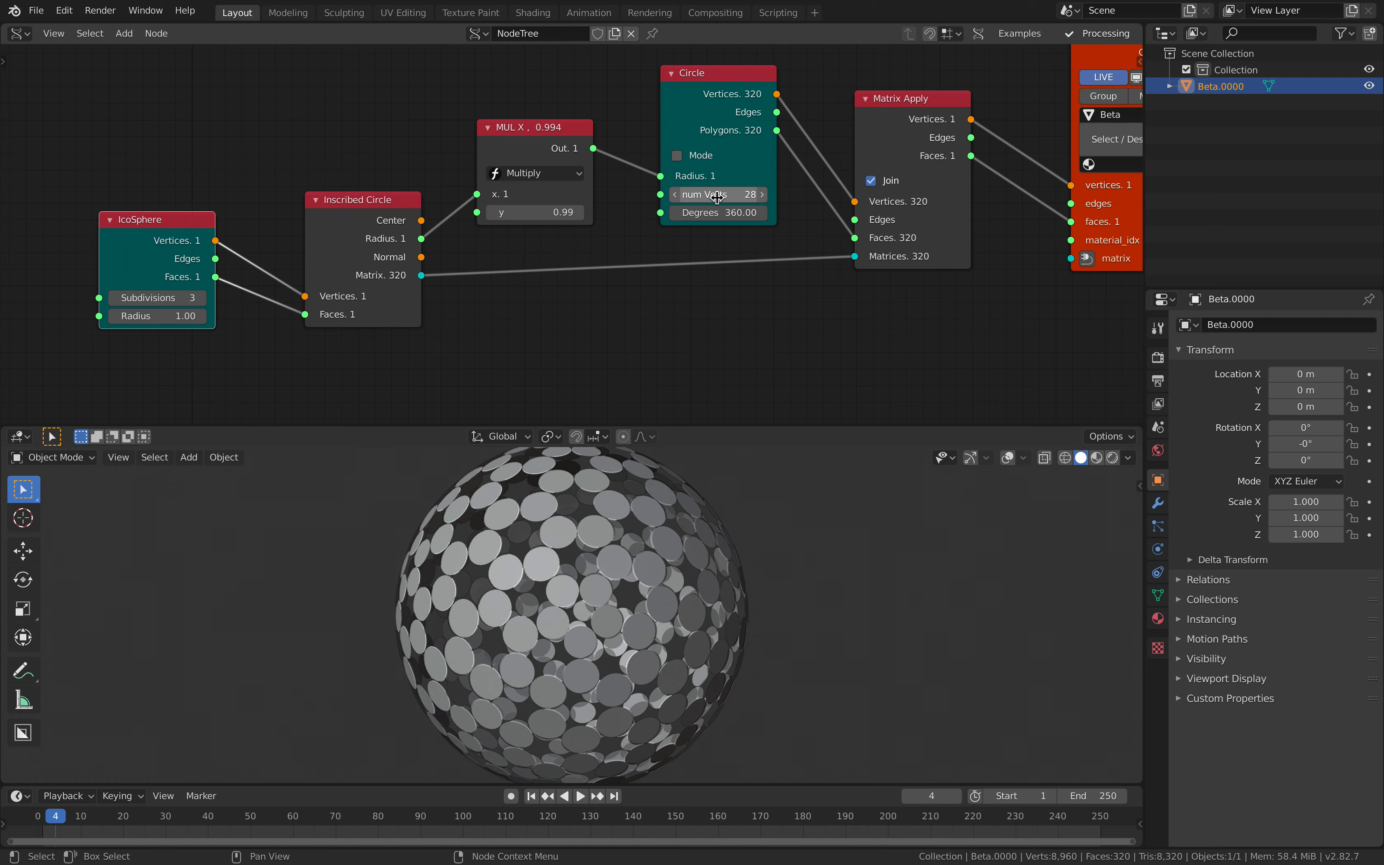
key("Return")
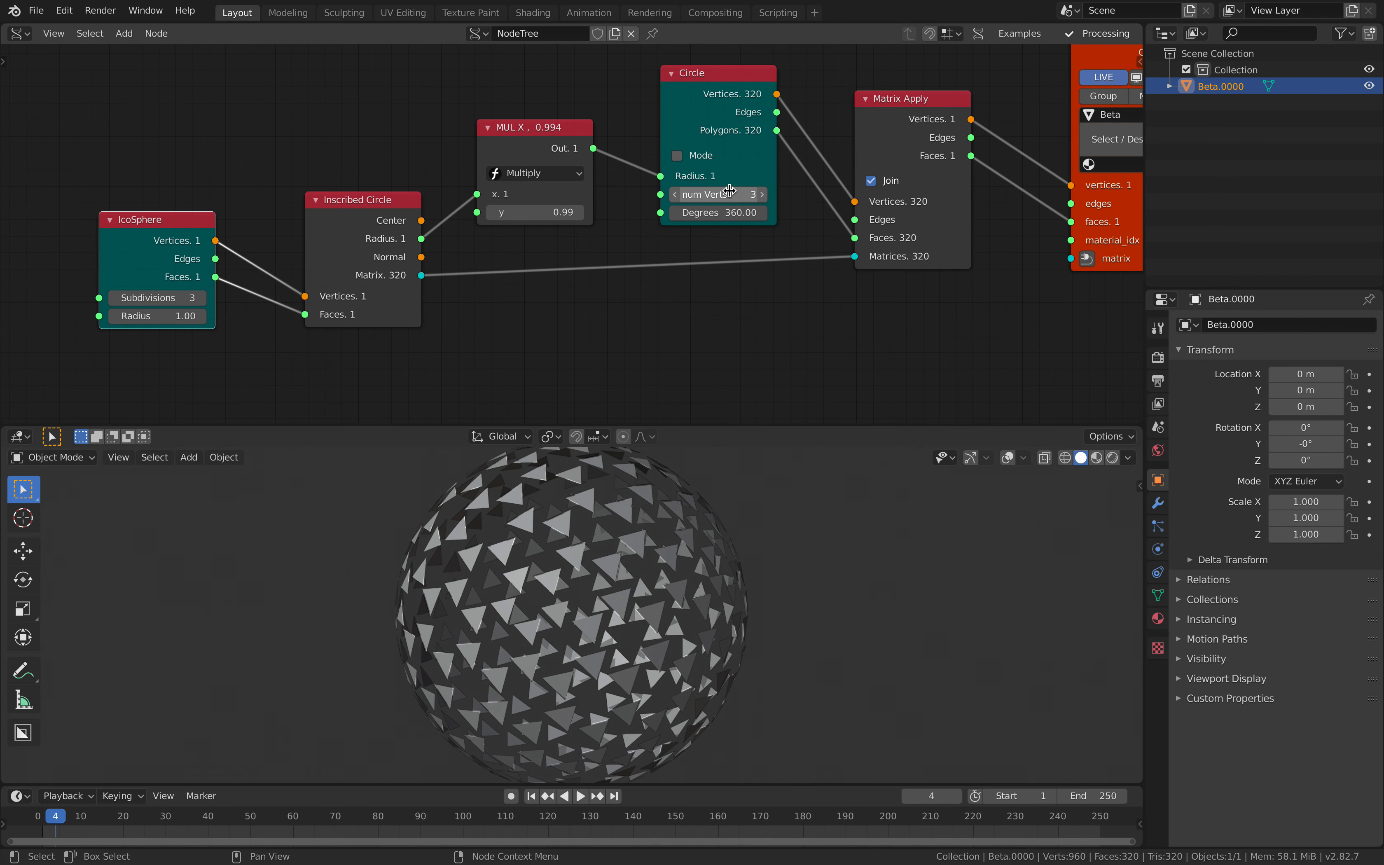
left_click_drag(767, 194, 800, 194)
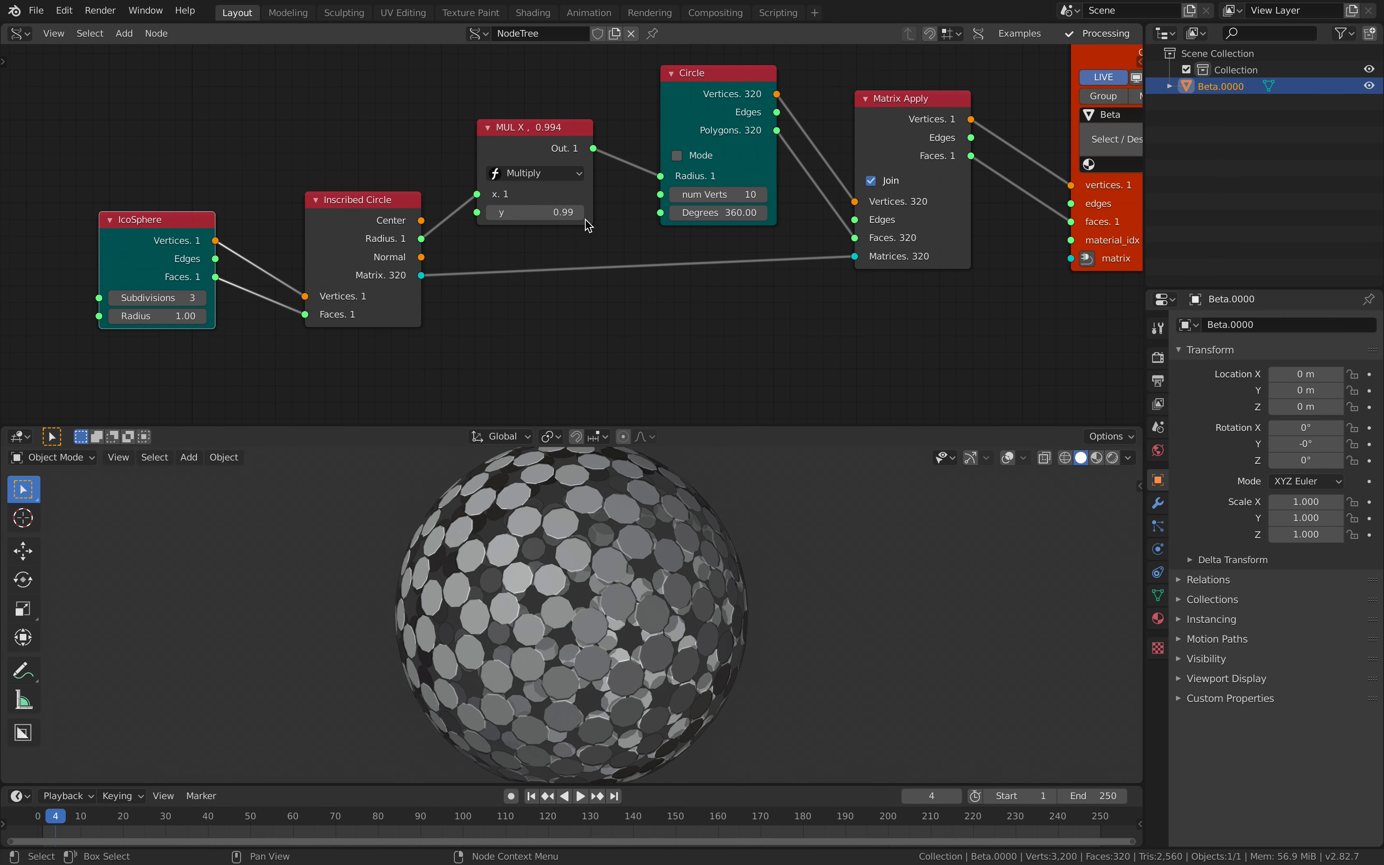
left_click_drag(556, 215, 592, 215)
key("ctrl+z")
Step: Move the viewer node up and farther from the Matrix Apply node
middle_click_drag(738, 235, 538, 267)
left_click_drag(881, 251, 1005, 203)
middle_click_drag(970, 202, 814, 242)
key("shift+a")
left_click(805, 168)
type("solid")
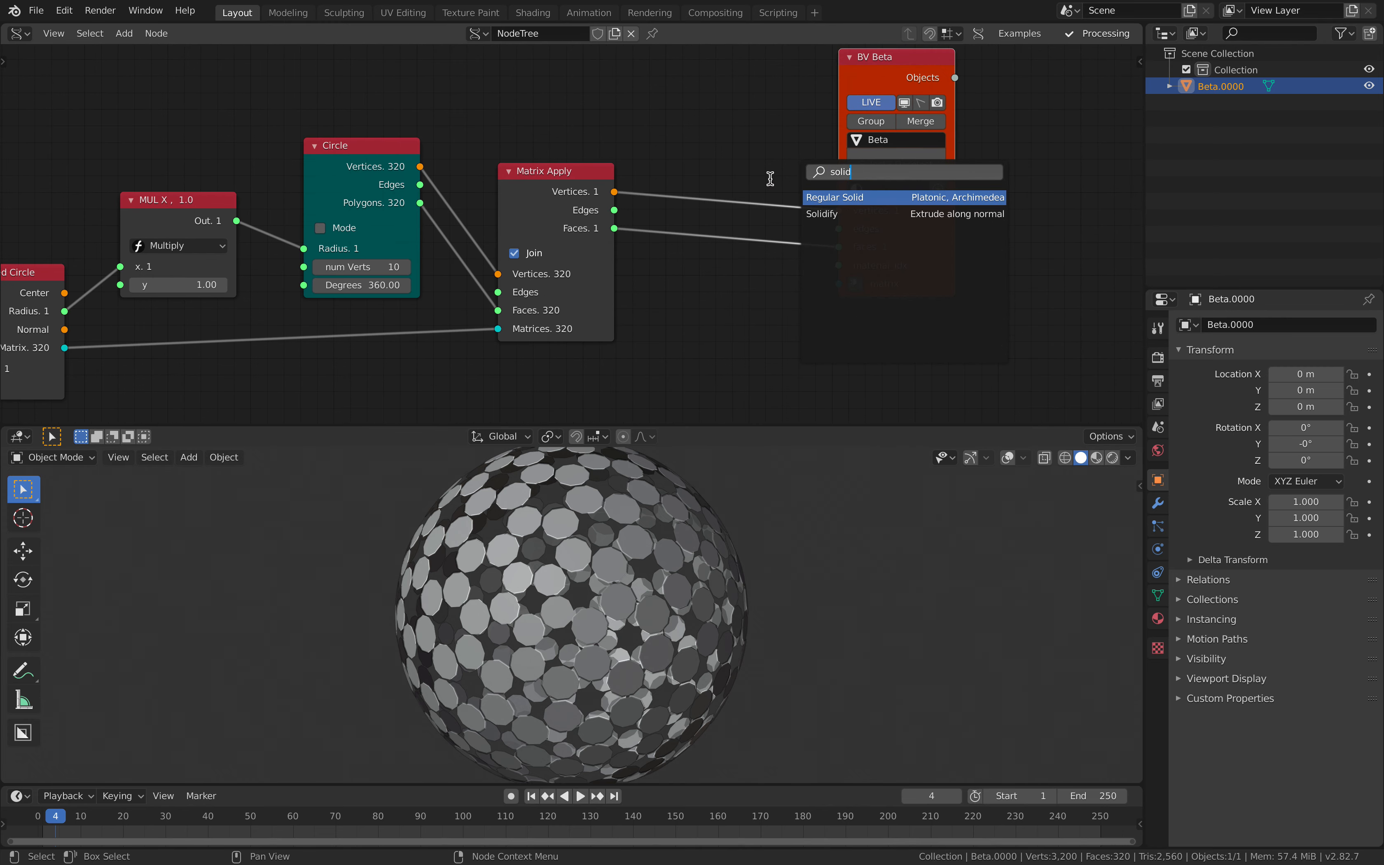
key("Return")
key("Escape")
Step: Insert a Solidify node between Matrix Apply and the viewer, linking vertices and polygons through it
key("shift+a")
left_click(703, 289)
type("soli")
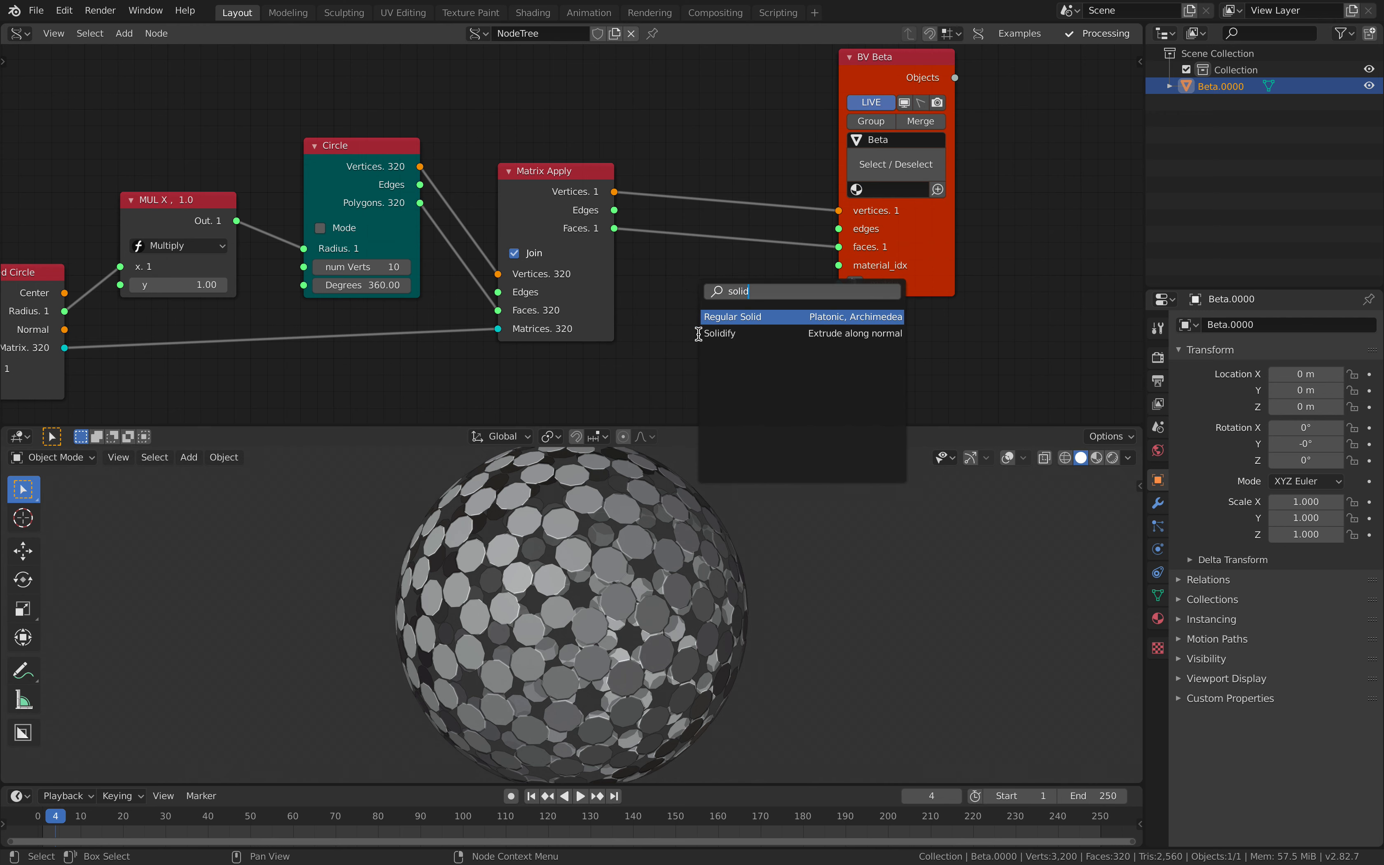
type("d")
left_click(723, 334)
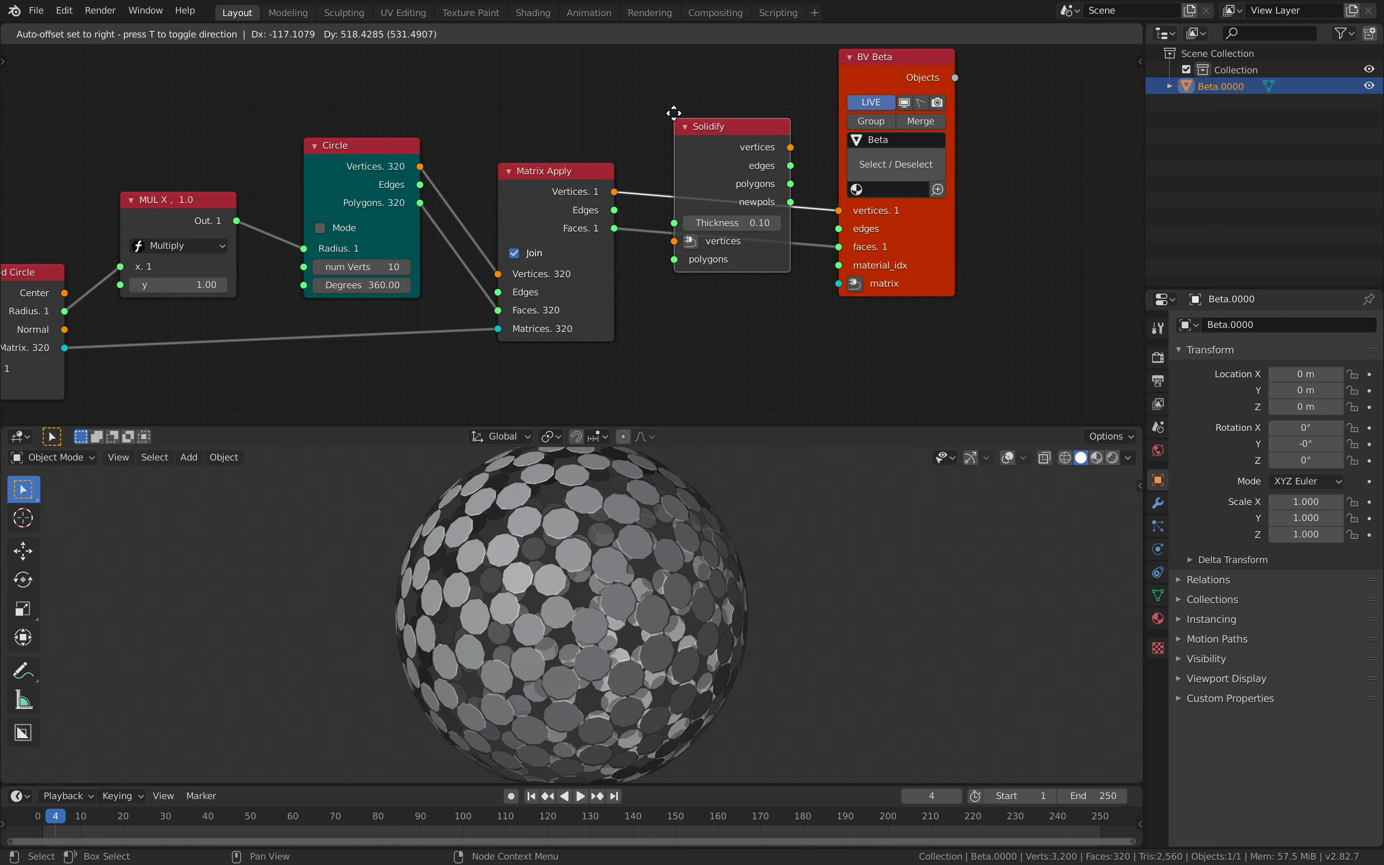
left_click(677, 193)
left_click_drag(678, 191, 680, 225)
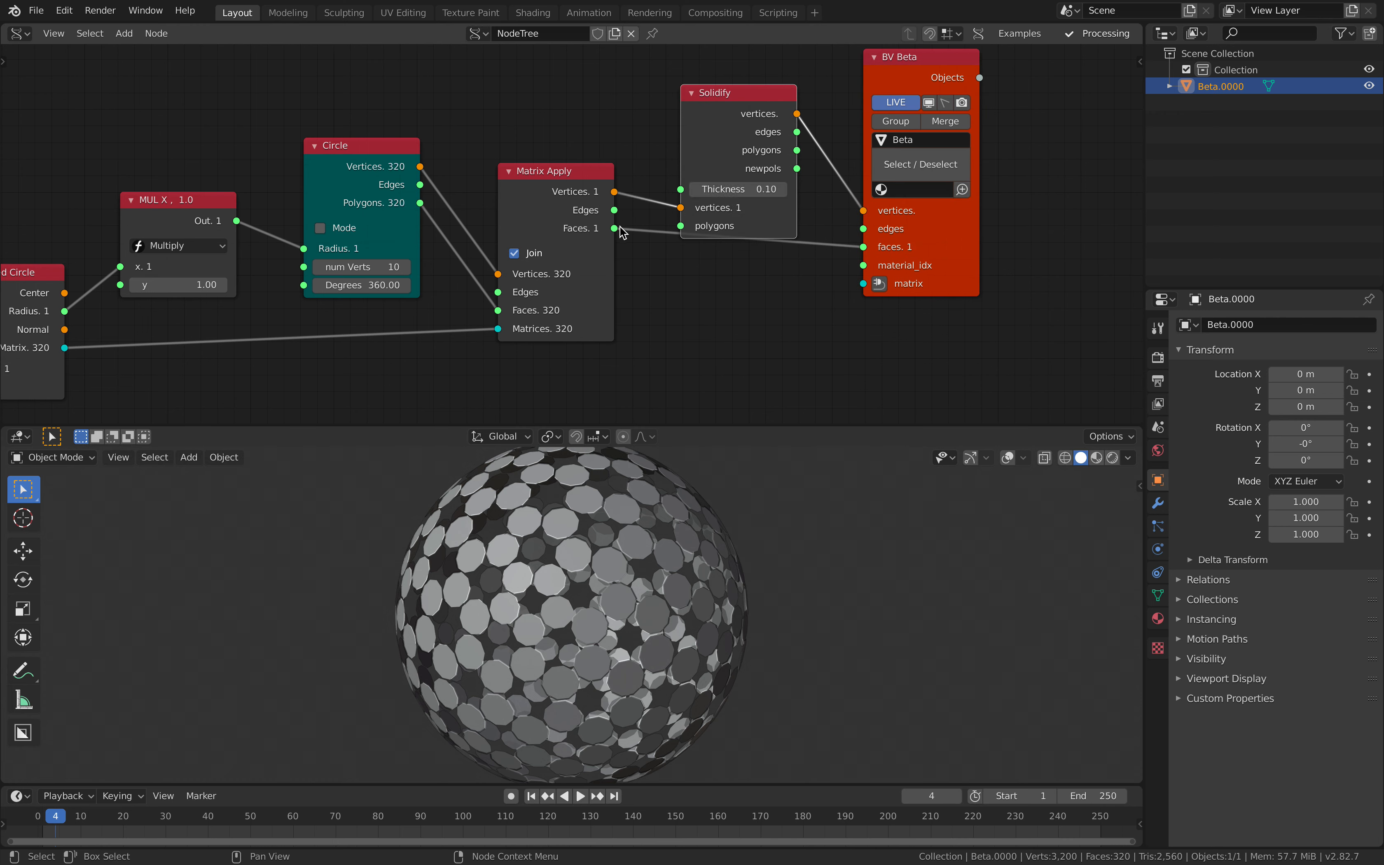
left_click_drag(797, 169, 864, 246)
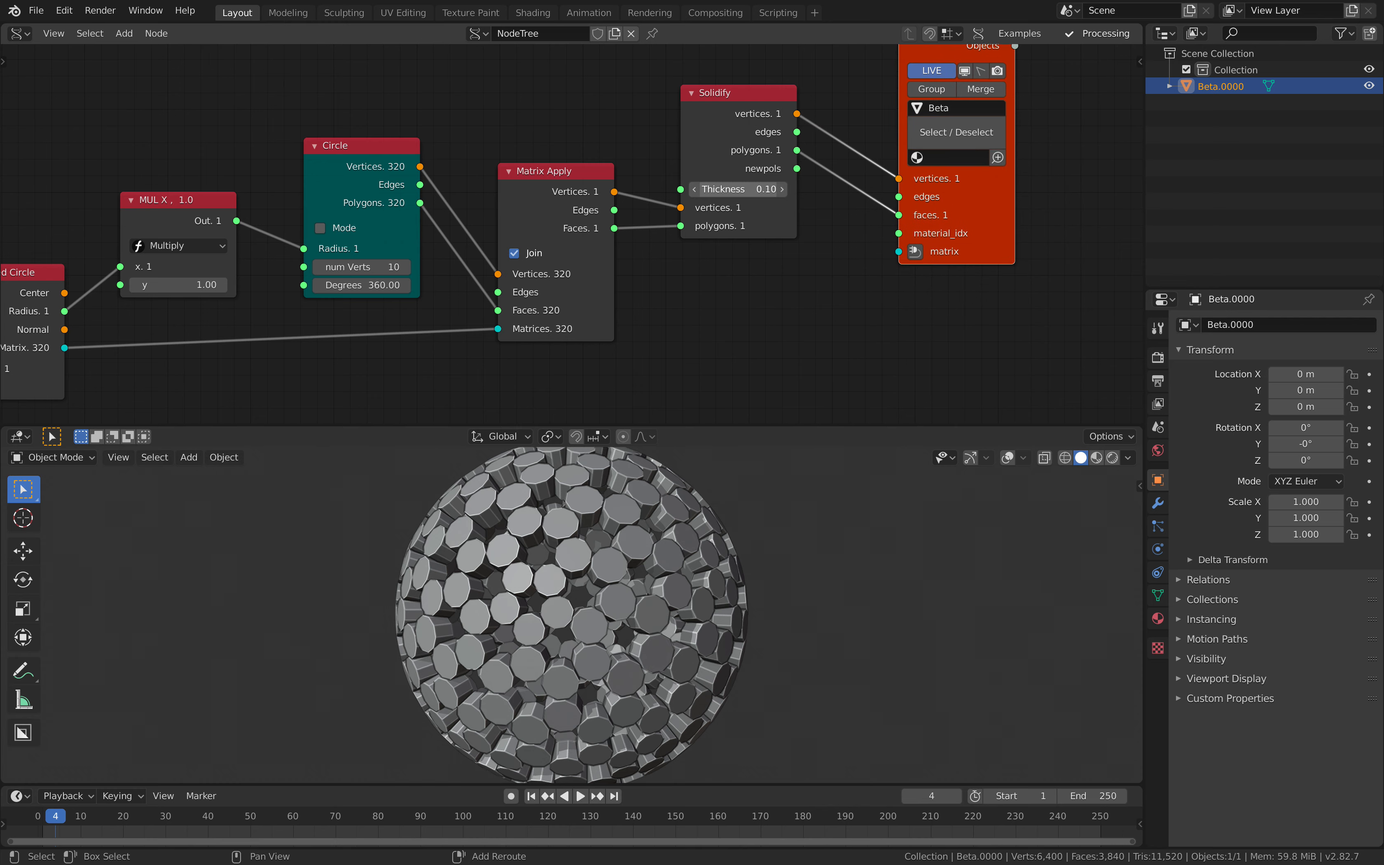
Step: Set the Solidify node's Thickness to 0.47 and check the extruded circles from another angle
left_click_drag(738, 189, 769, 189)
middle_click_drag(680, 624, 754, 572)
scroll(403, 281, "down", 1)
middle_click_drag(403, 281, 961, 203)
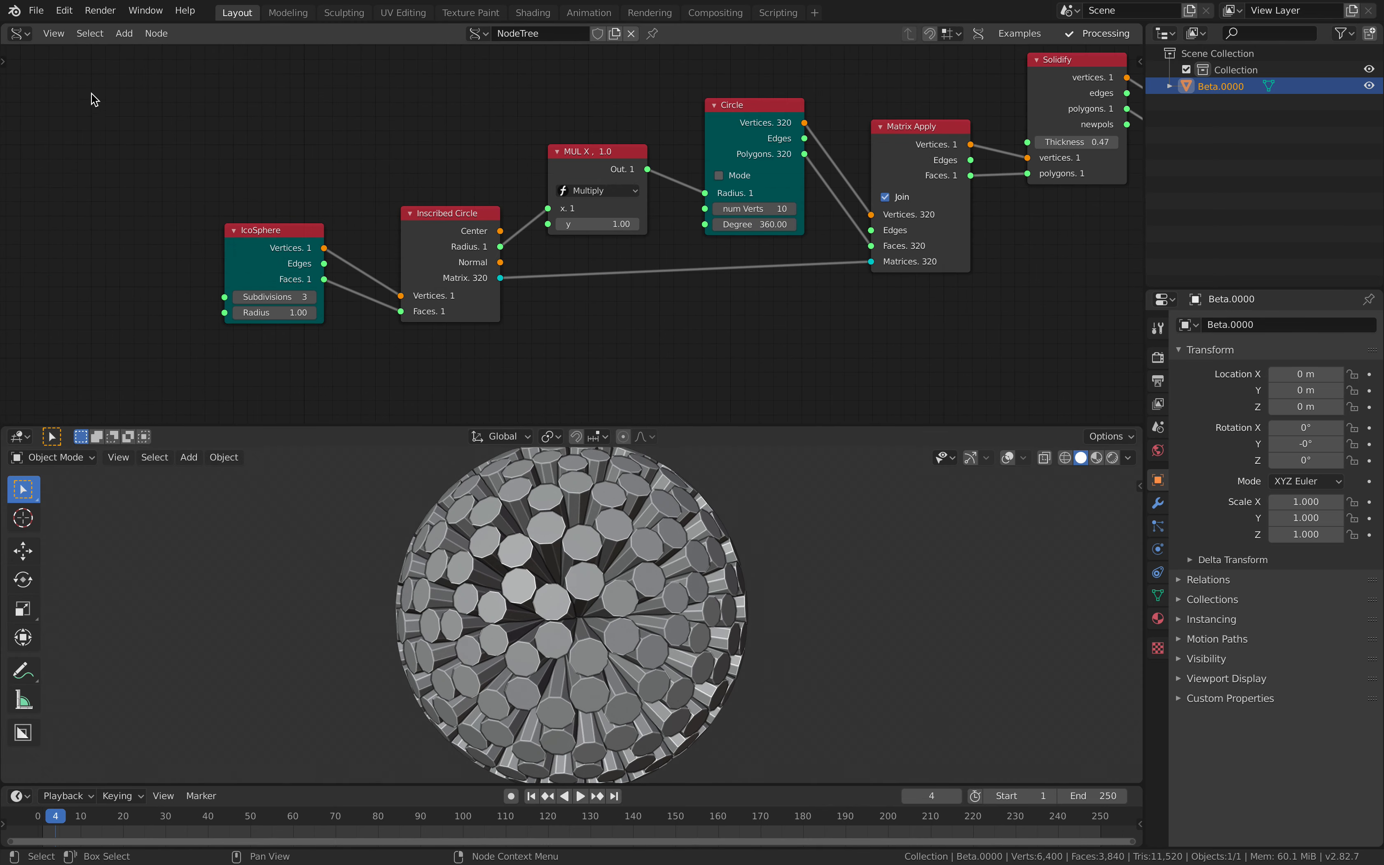
Step: Save the file on the Desktop as circle_thing_001.blend
left_click(36, 10)
left_click(80, 137)
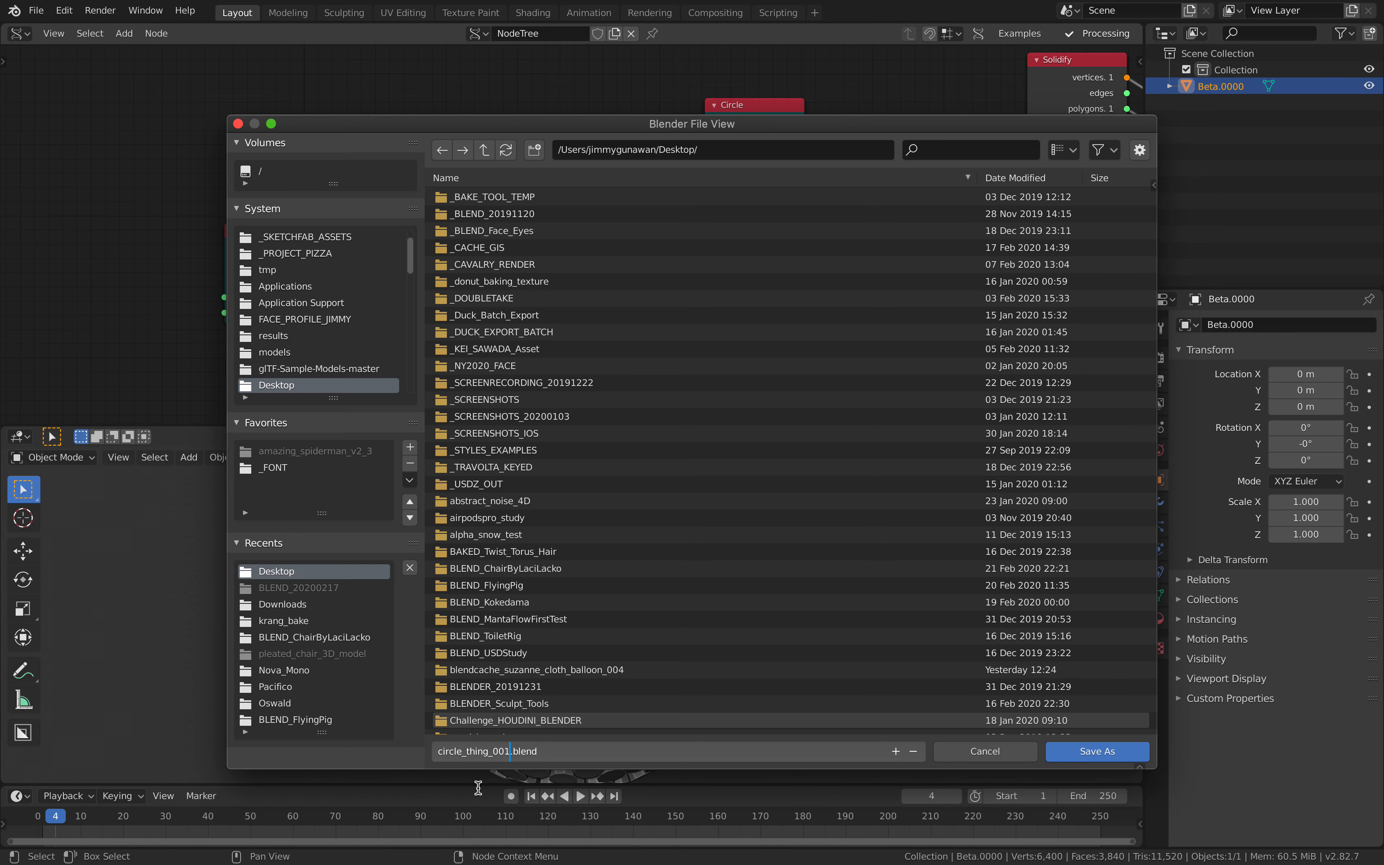
left_click(1089, 752)
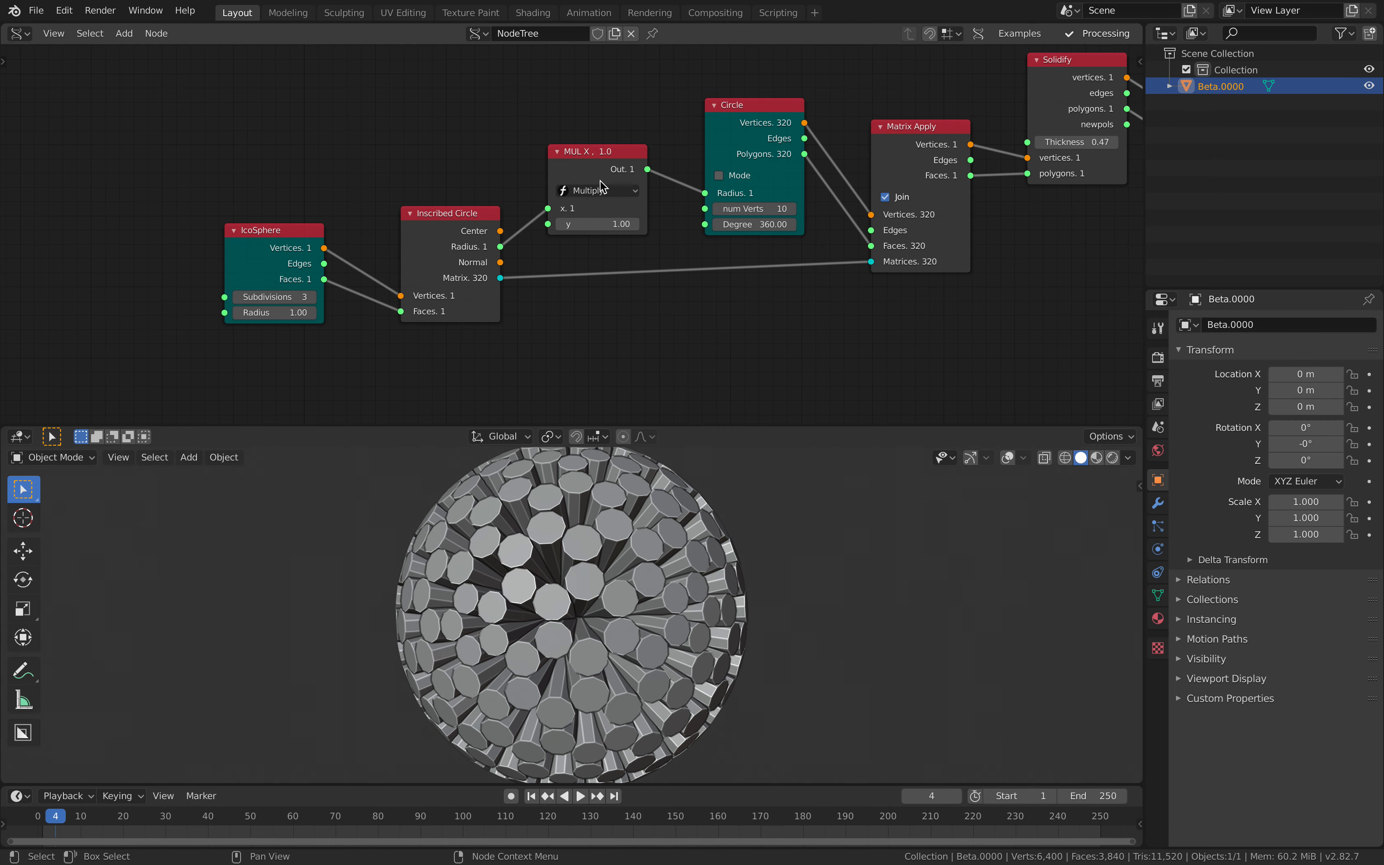
Step: Move the Inscribed Circle node slightly up and save the file again
left_click_drag(423, 213, 420, 179)
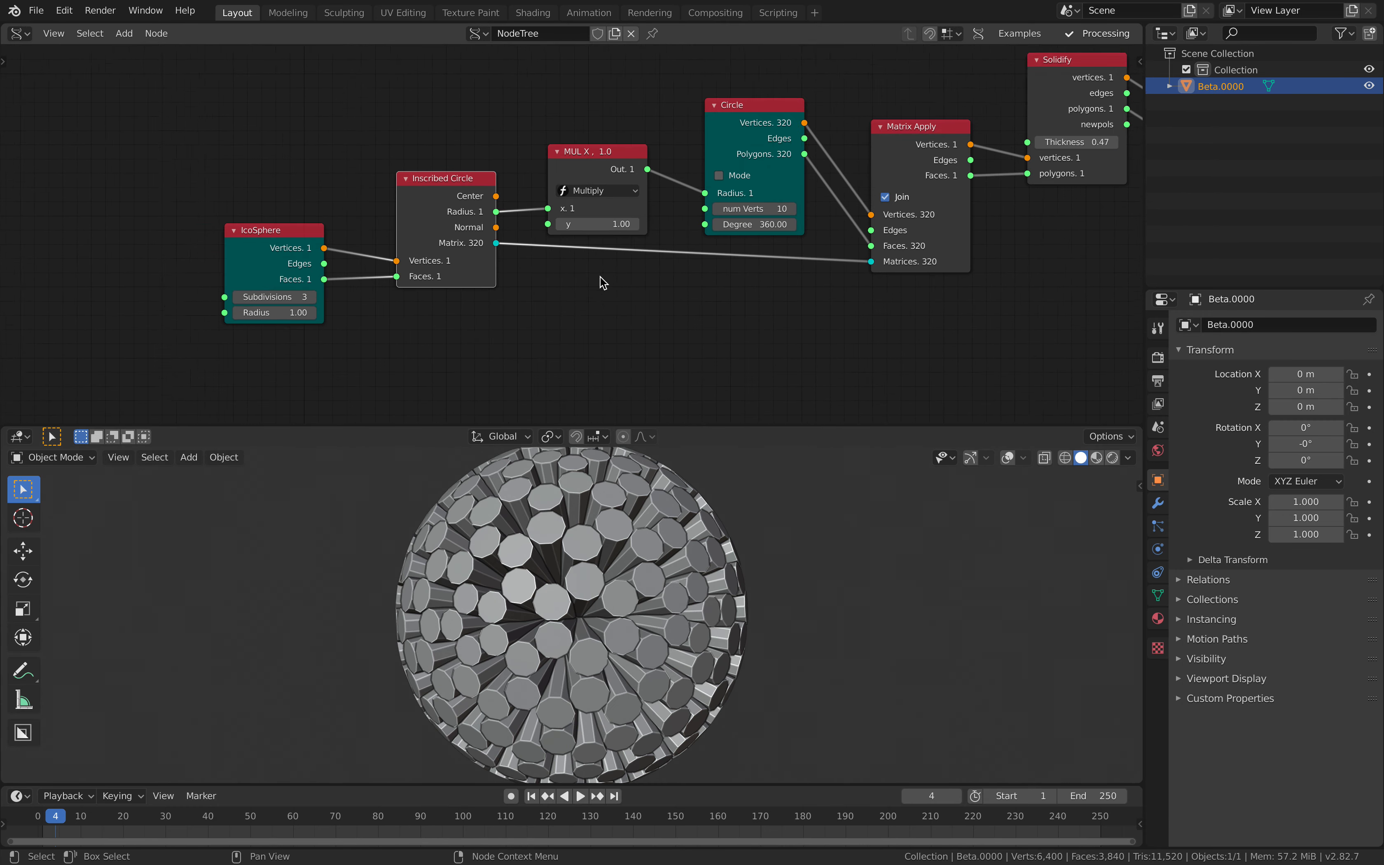
middle_click_drag(685, 351, 558, 304)
key("ctrl+s")
Step: Add a Steiner Ellipse node below the Multiply node
left_click(568, 320)
key("shift+a")
left_click(556, 321)
type("ell")
key("Down")
key("Down")
key("Down")
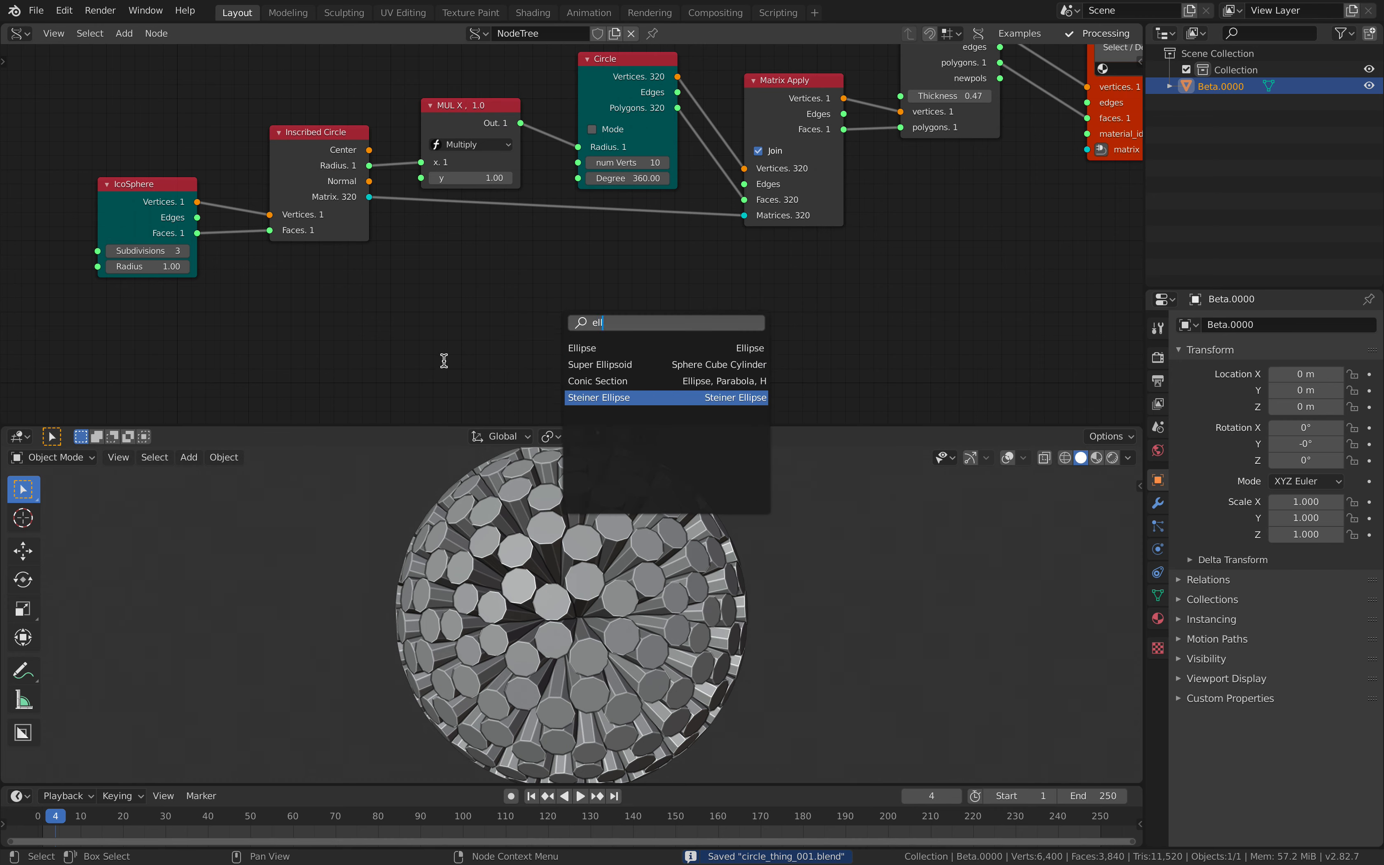
key("Return")
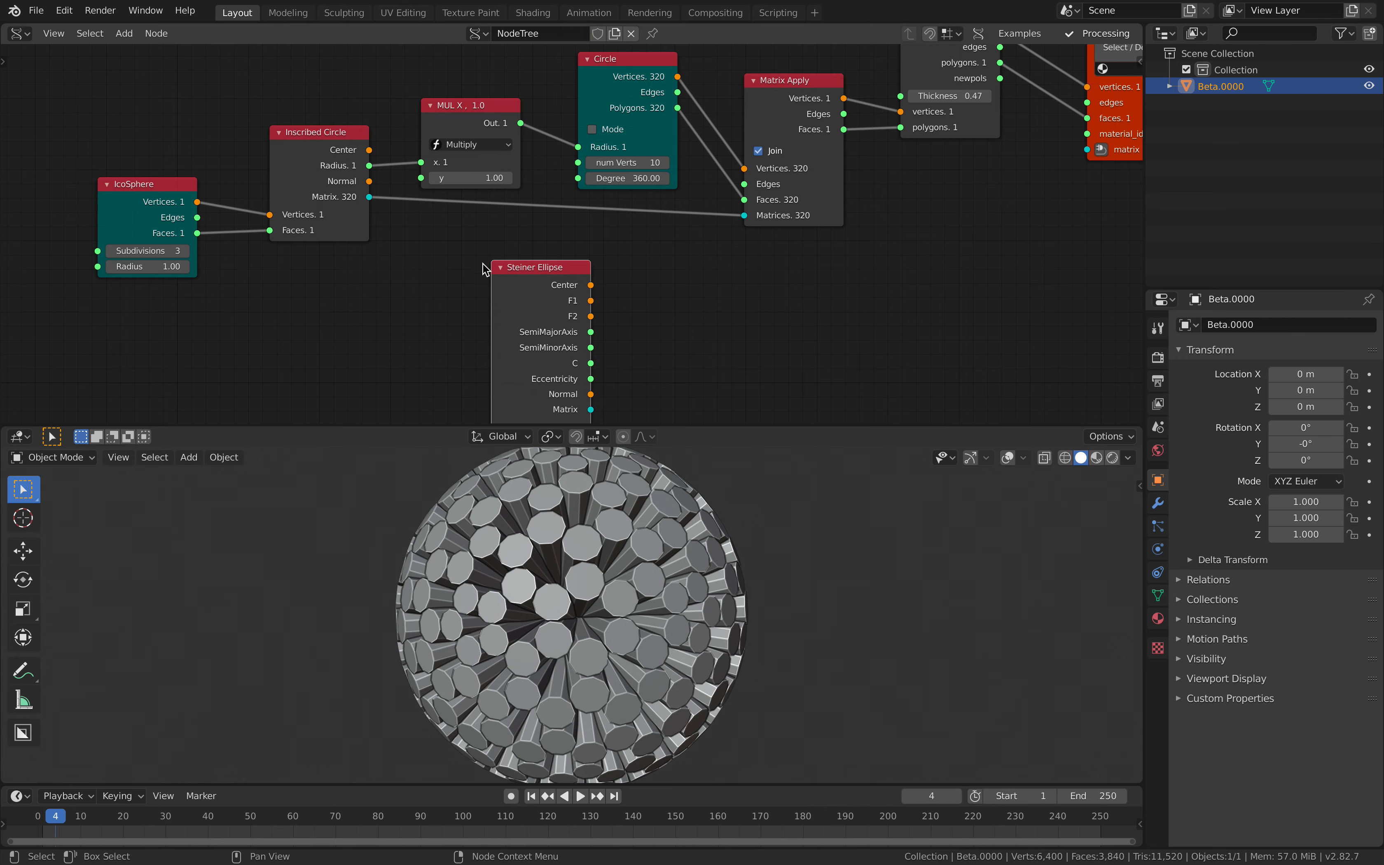
scroll(492, 258, "down", 1)
left_click(498, 248)
Step: Enlarge the node editor area so the whole Steiner Ellipse node fits
left_click_drag(642, 425, 642, 553)
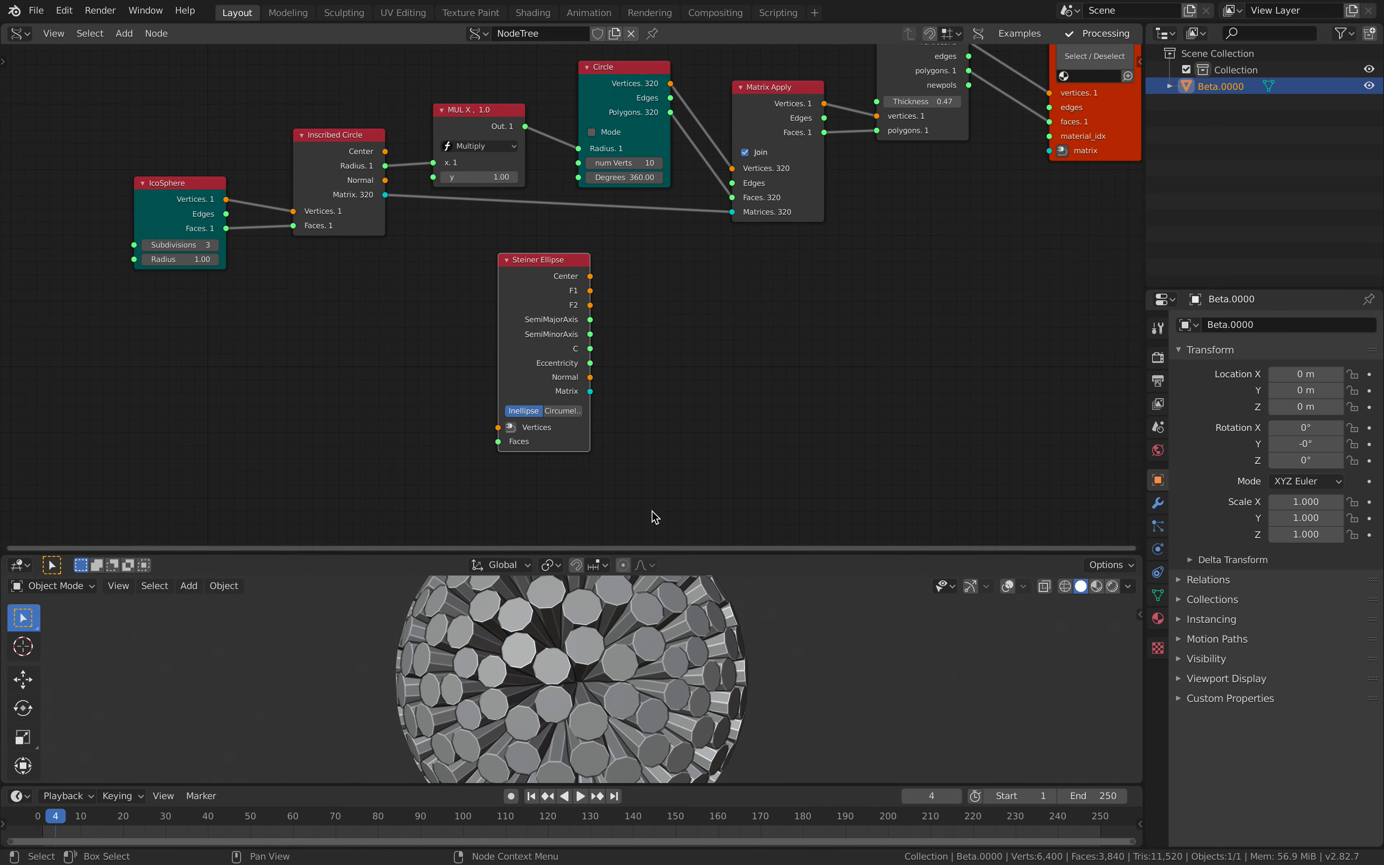
scroll(640, 469, "up", 3)
left_click_drag(545, 351, 557, 348)
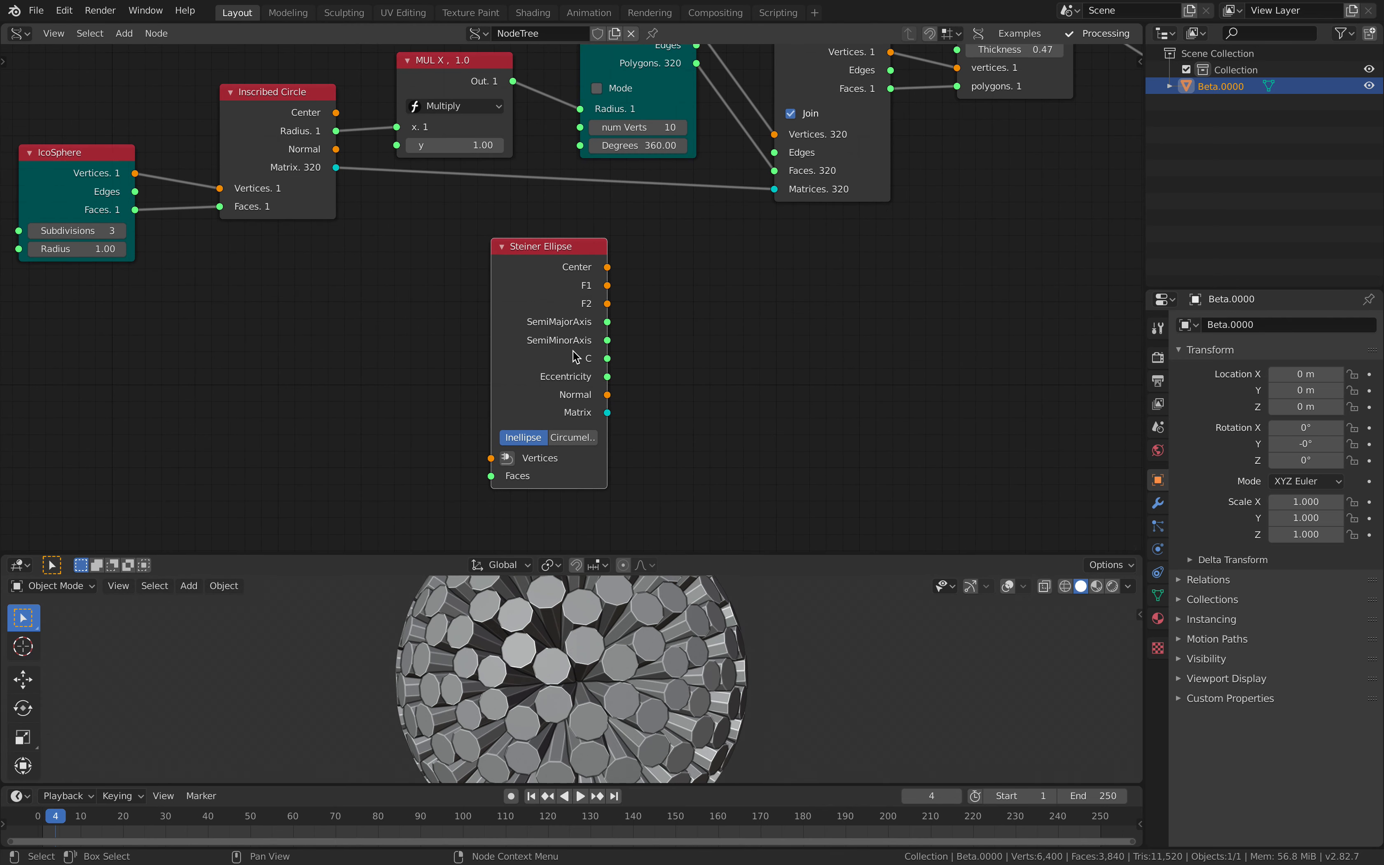
scroll(574, 357, "down", 1)
Step: Connect the IcoSphere's Vertices and Faces to the Steiner Ellipse and move the viewer node closer to Solidify
left_click_drag(199, 193, 502, 435)
left_click_drag(198, 222, 504, 450)
left_click_drag(541, 333, 521, 331)
middle_click_drag(762, 289, 661, 346)
left_click_drag(1069, 201, 1027, 251)
key("alt+space")
type("viewer")
key("Return")
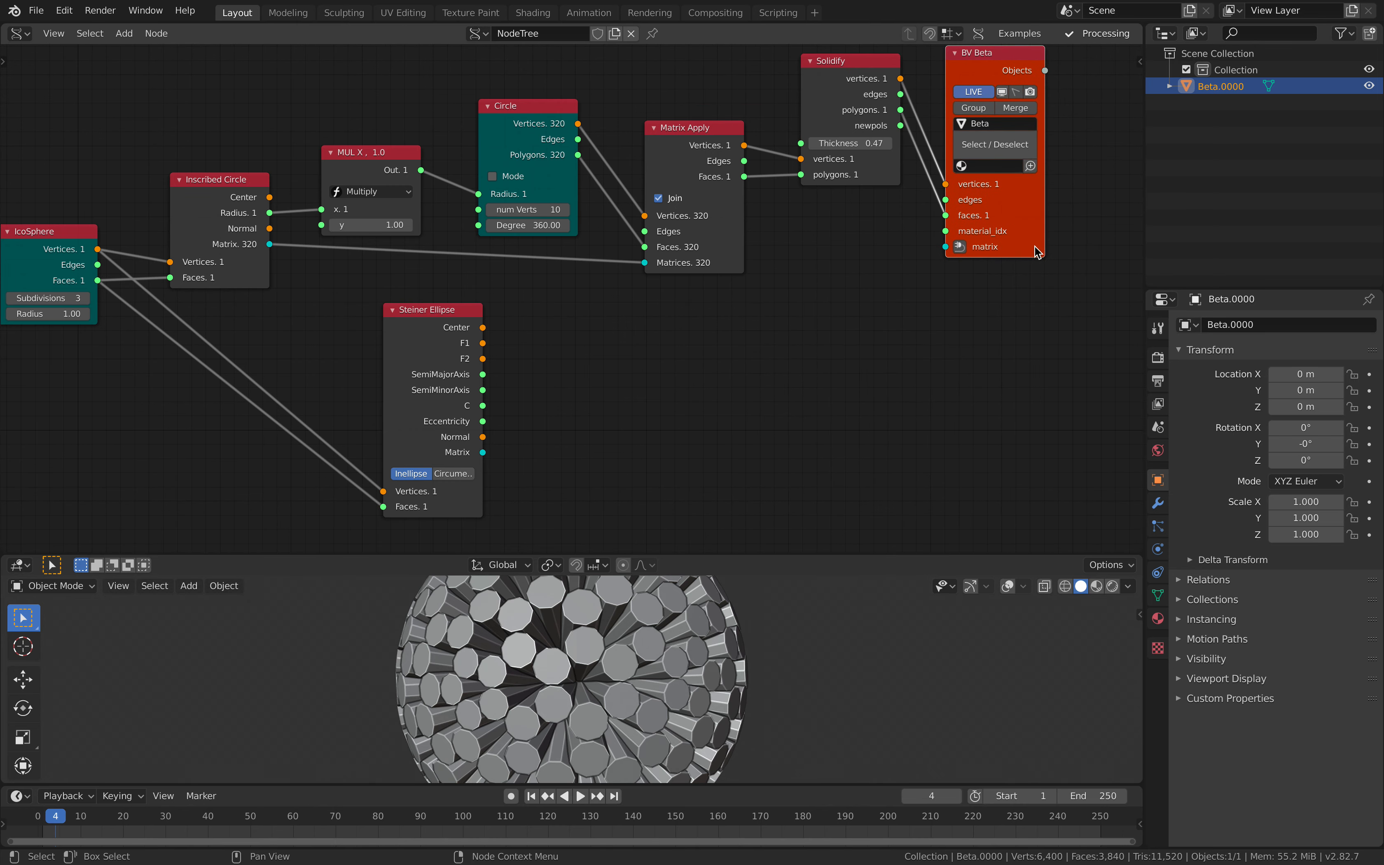
Step: Place a duplicate of the viewer node across from the Steiner Ellipse and switch the Steiner Ellipse to Circumellipse
key("shift+d")
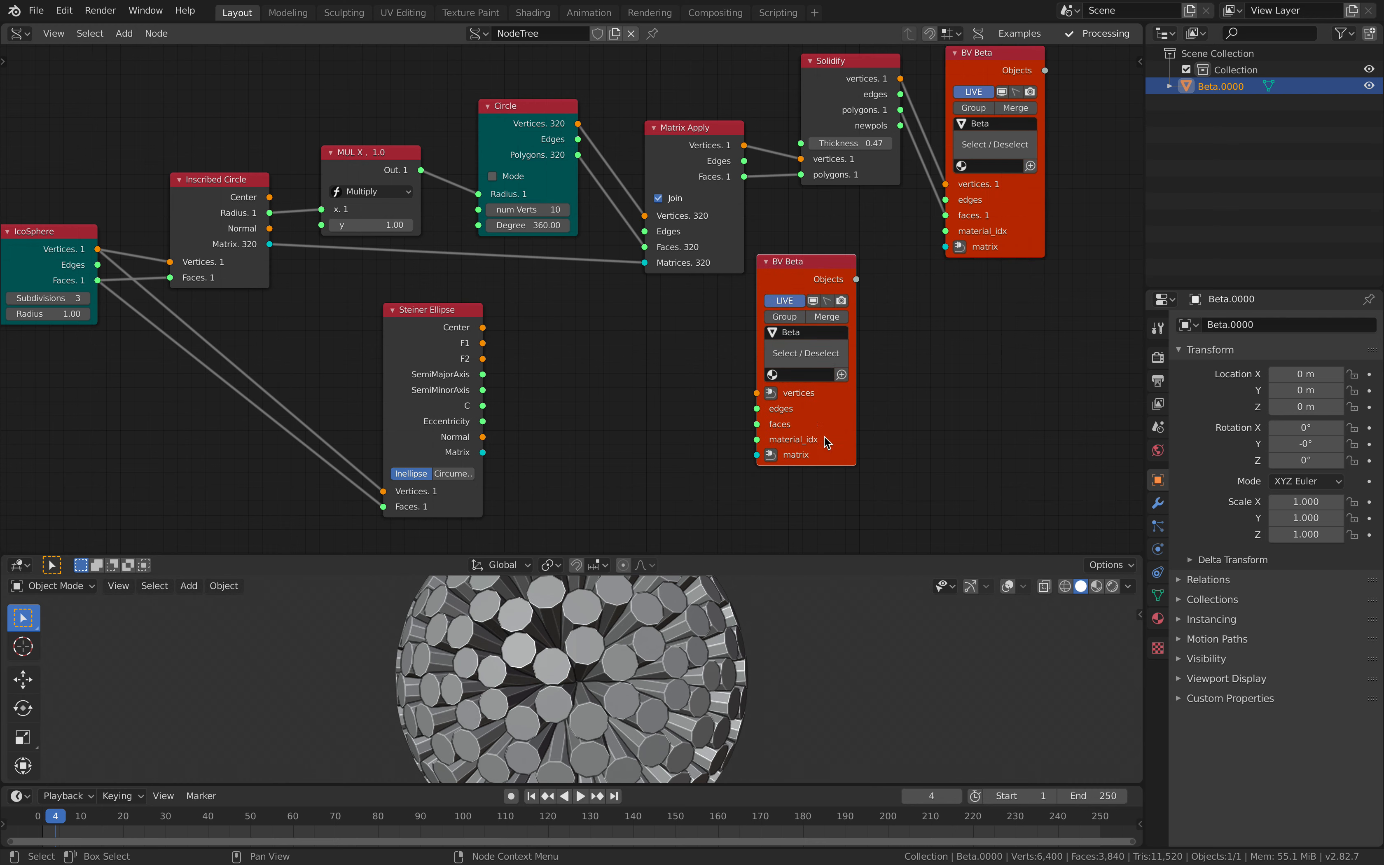
left_click(837, 342)
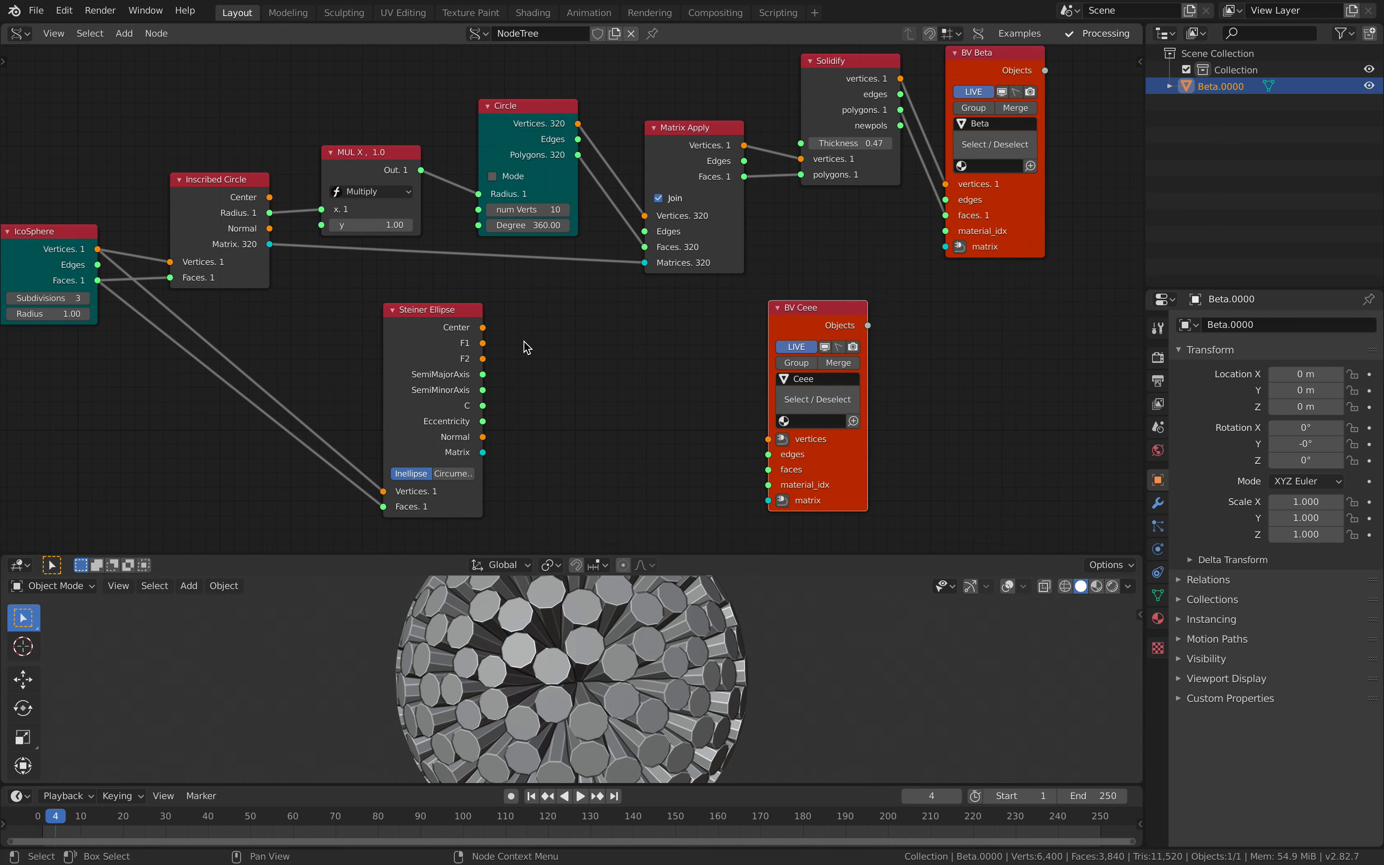
middle_click_drag(576, 370, 609, 359)
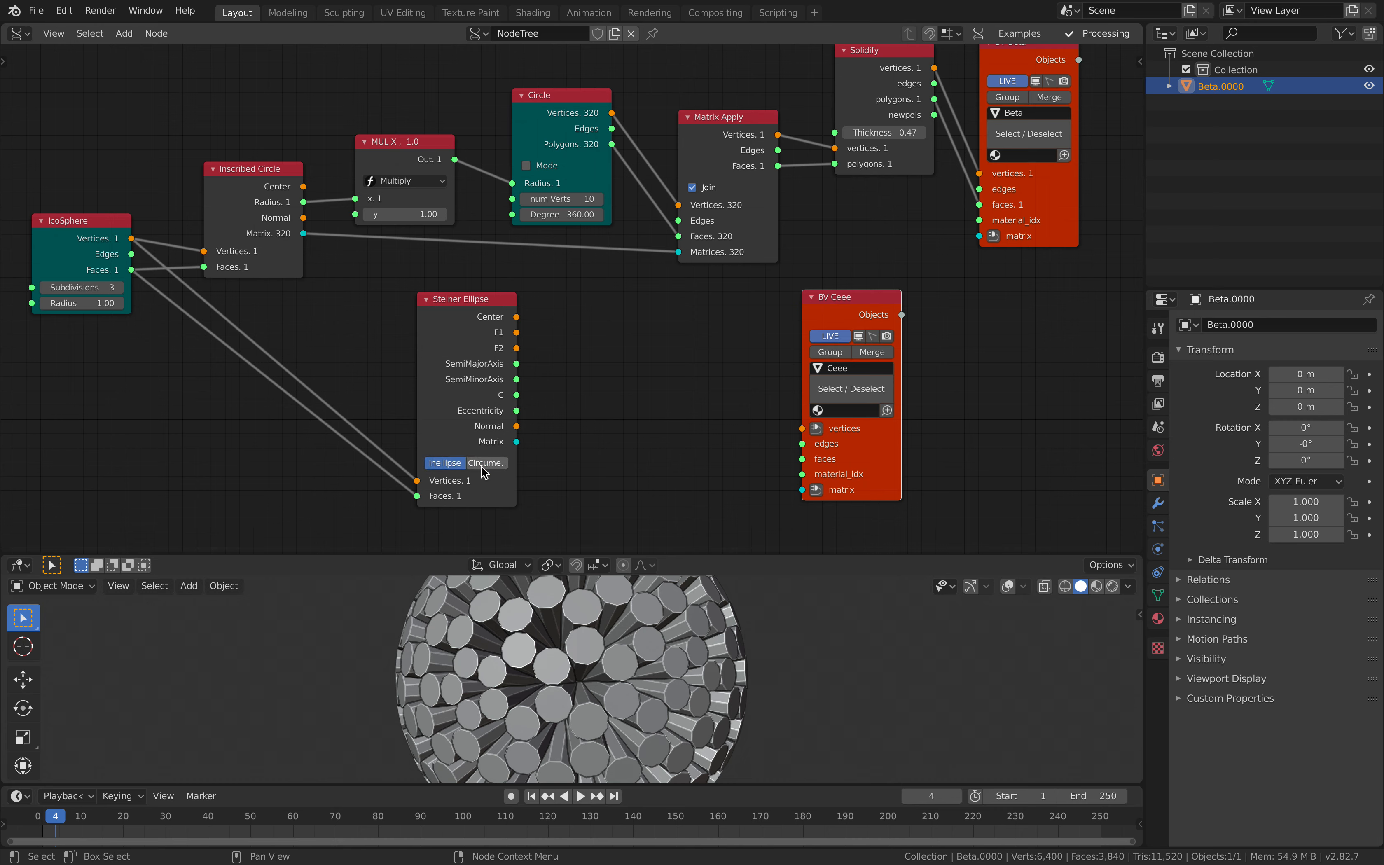
left_click_drag(516, 463, 485, 436)
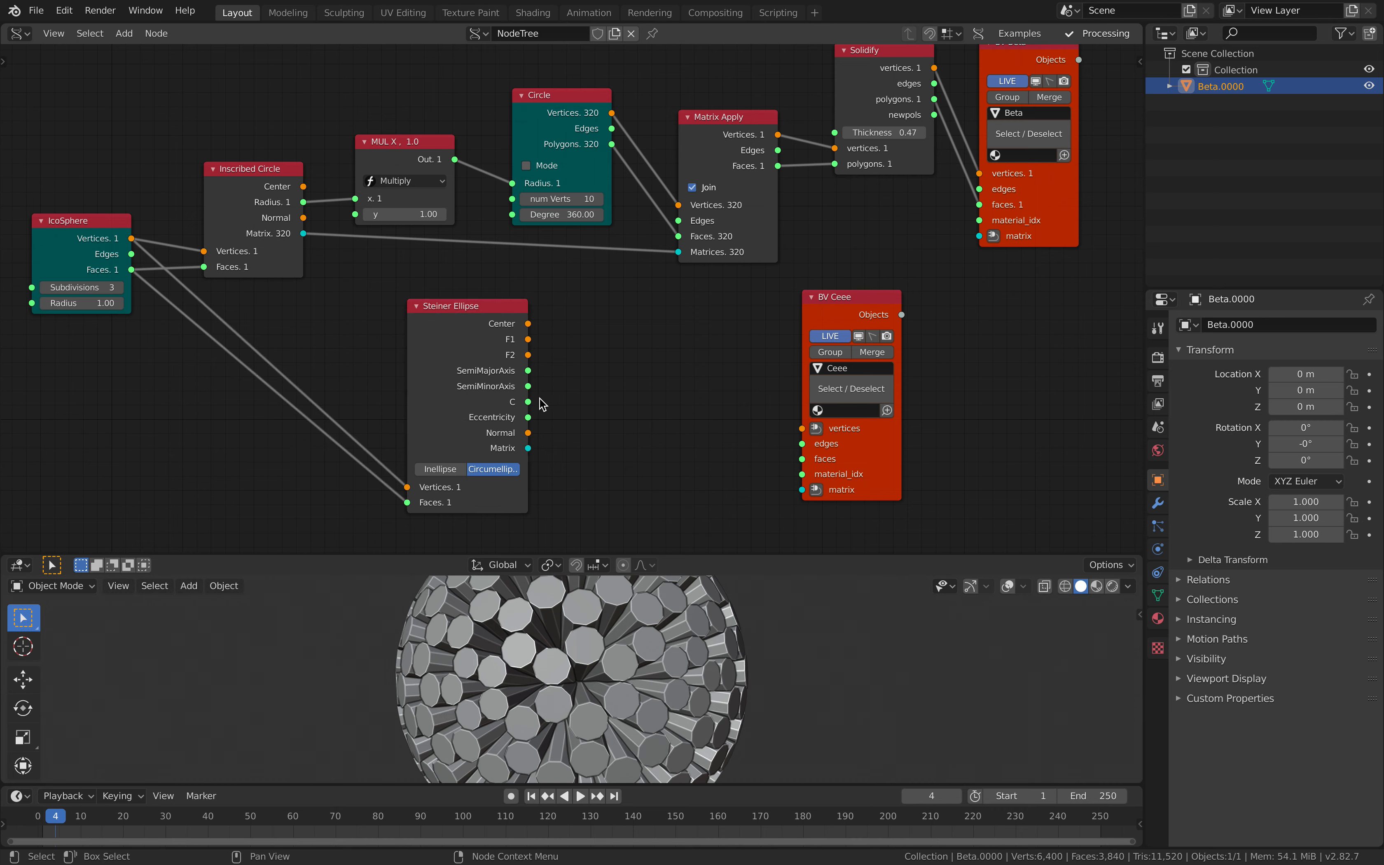
Step: Make room and add an Ellipse node between the Steiner Ellipse and the duplicated viewer node
left_click_drag(856, 308, 914, 316)
key("alt+space")
type("el")
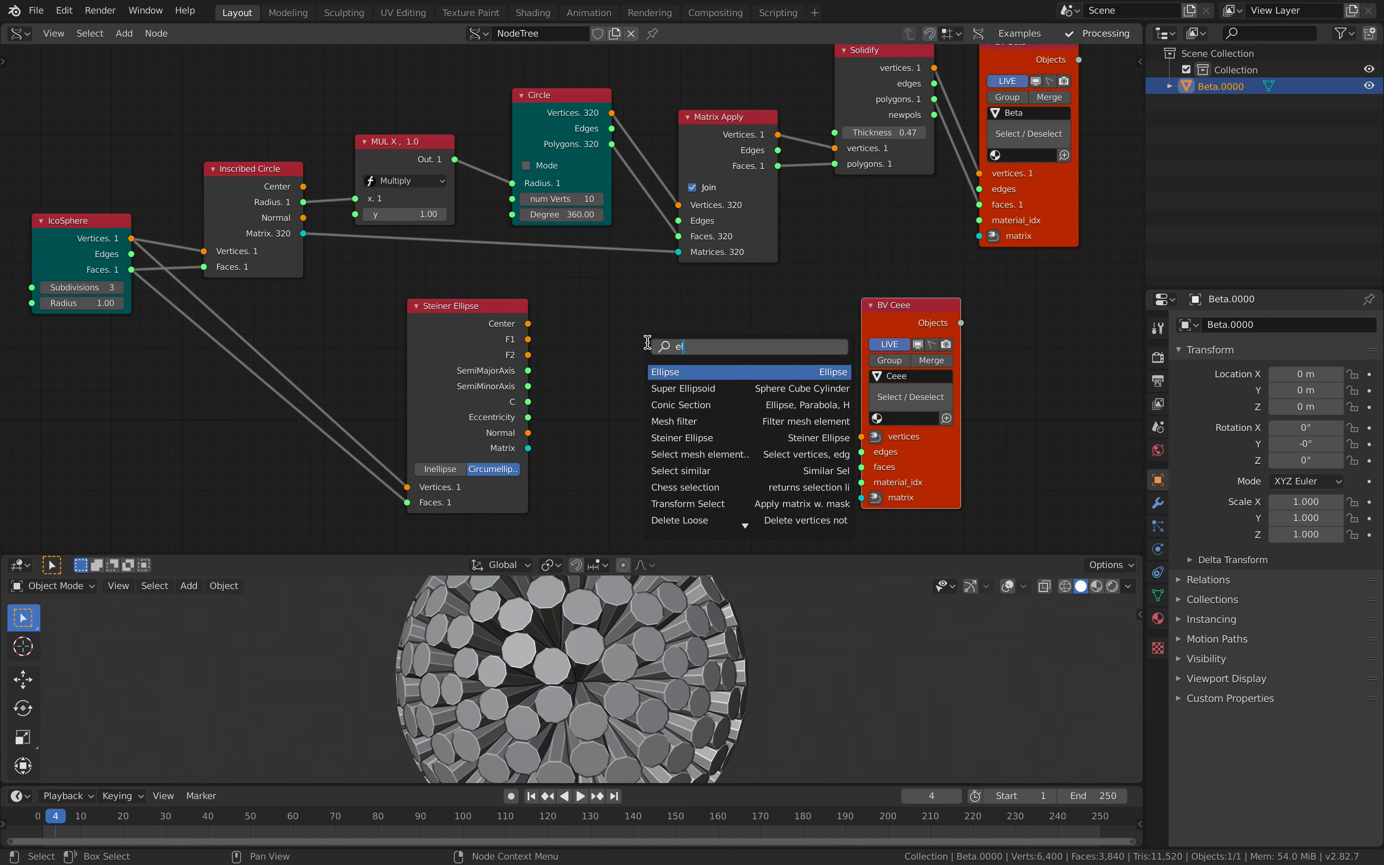
key("Return")
left_click(663, 317)
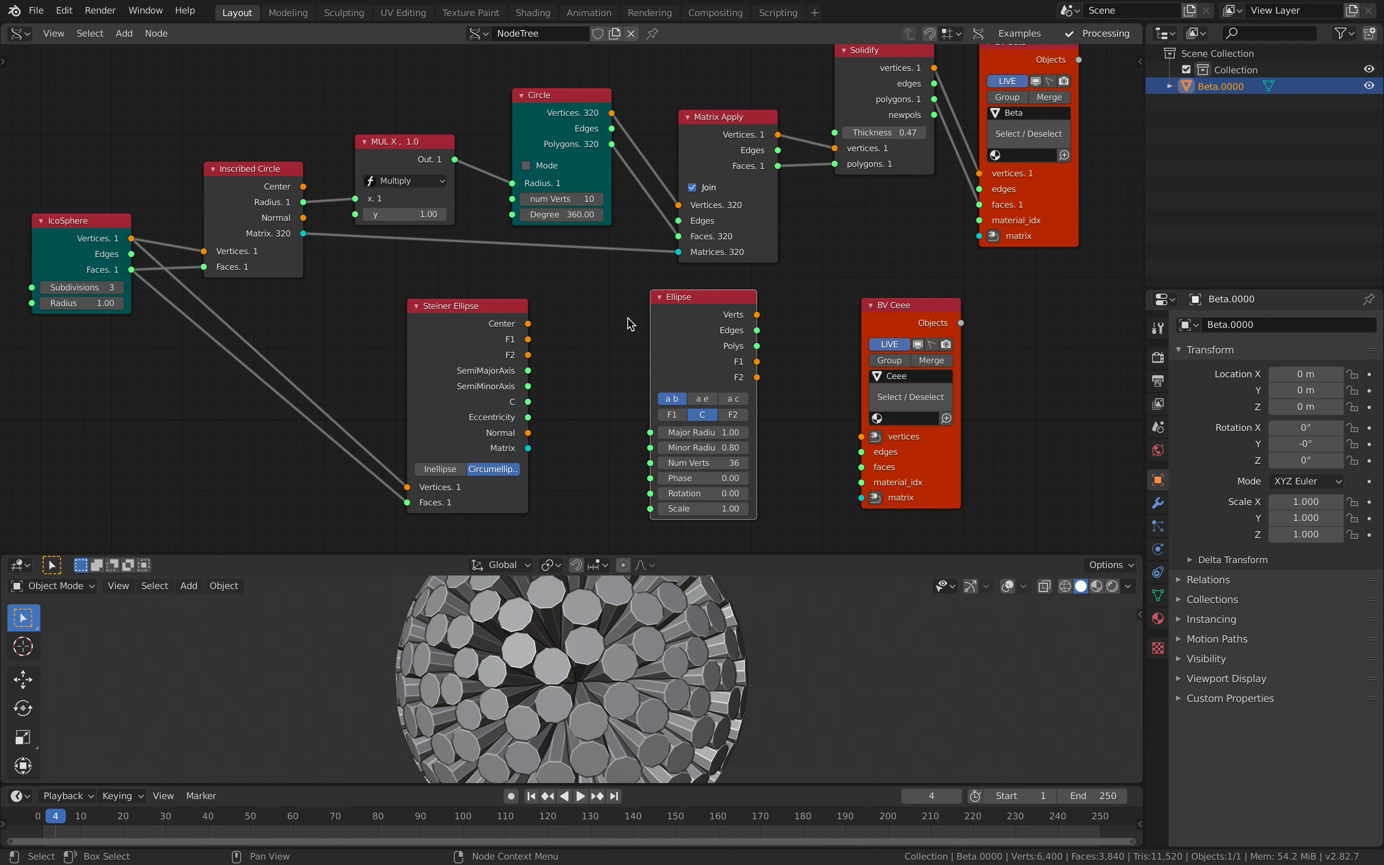
Step: Set the Ellipse node to a b mode with F1 centering and move it closer to the Steiner Ellipse
left_click(703, 399)
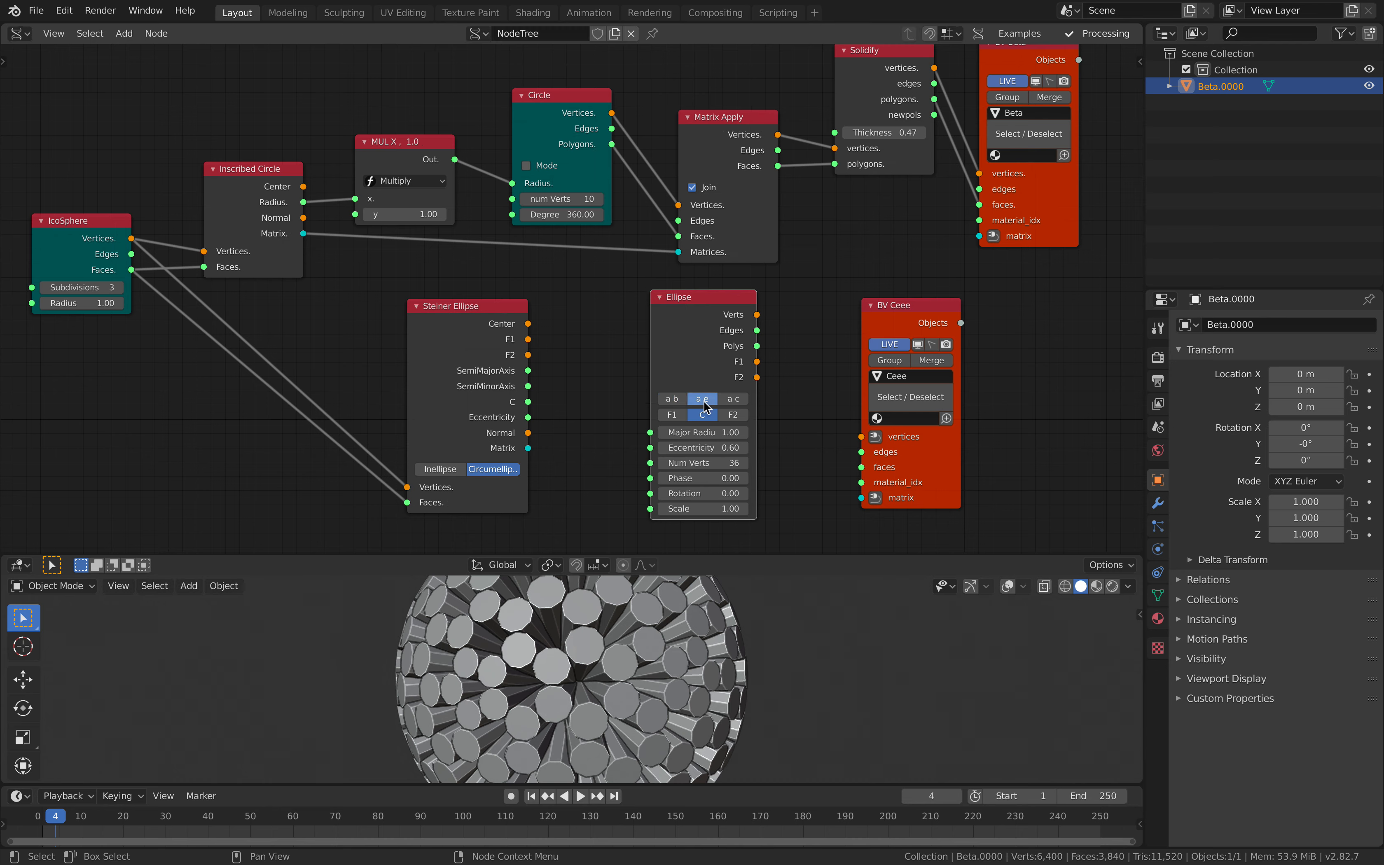
left_click(684, 399)
left_click(679, 411)
left_click_drag(687, 355, 658, 356)
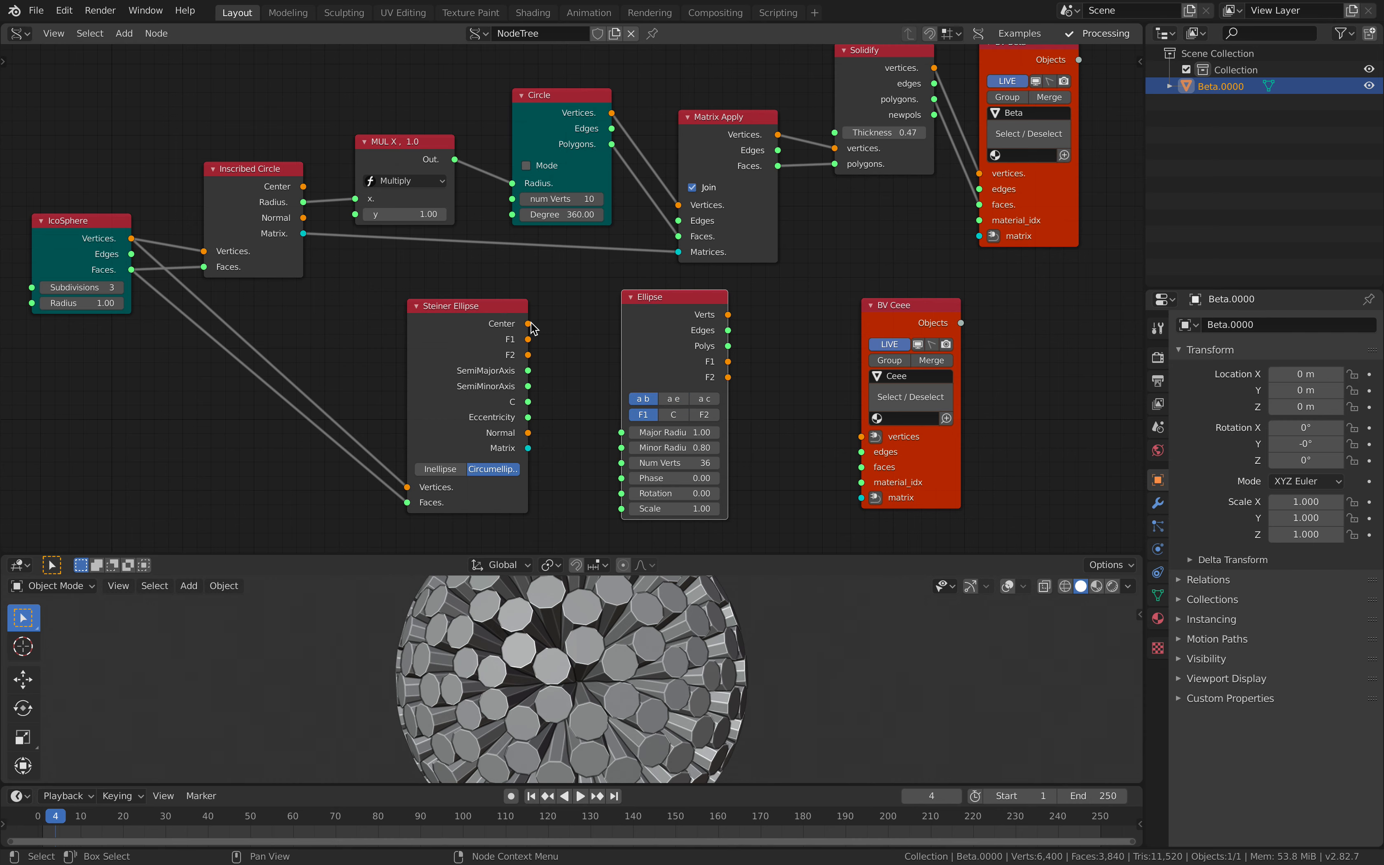
Step: Spread the Ellipse and BV Ceee viewer nodes apart and add a Matrix normal node between them
left_click_drag(528, 324, 934, 489)
left_click_drag(705, 365, 674, 378)
key("alt+space")
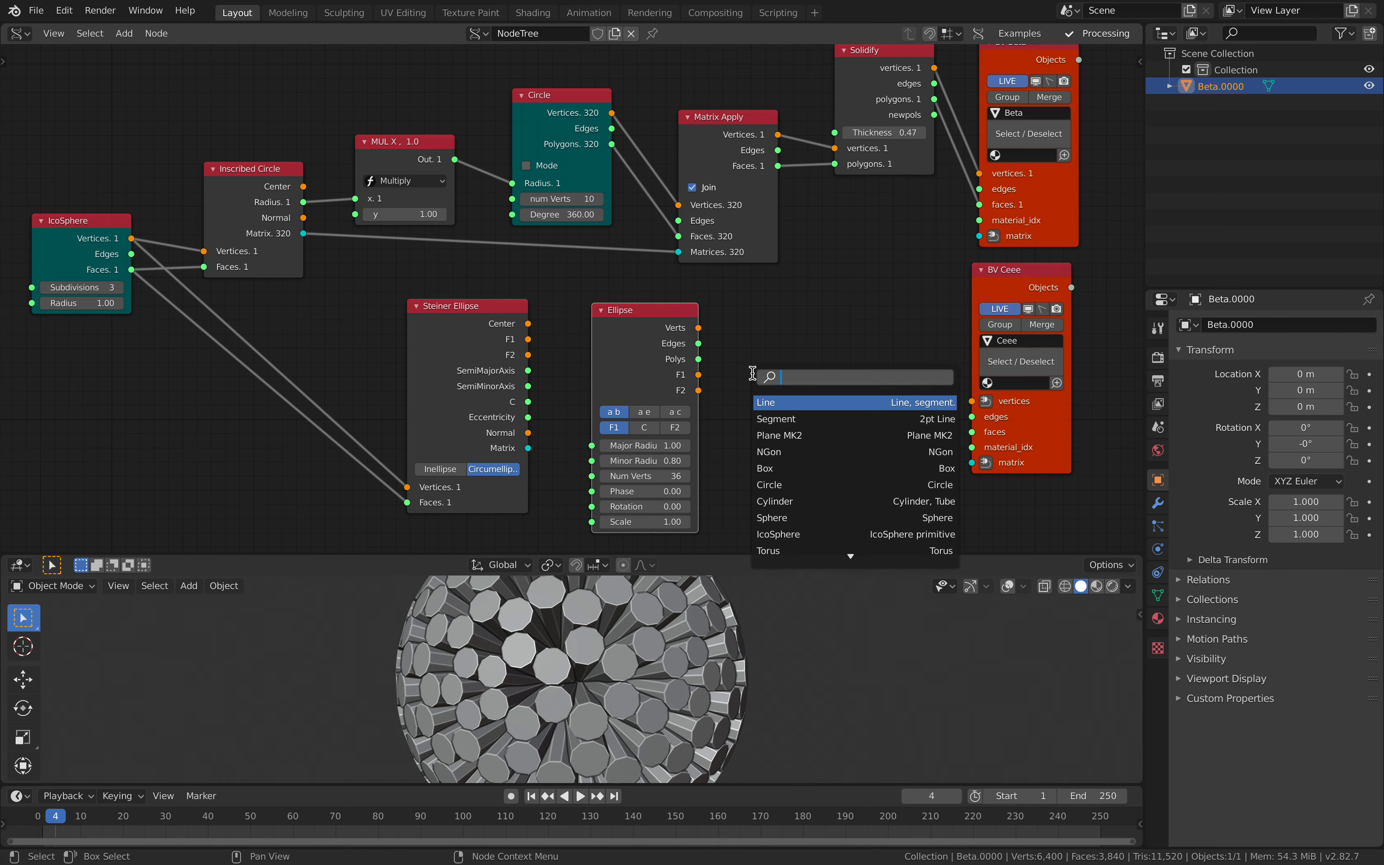
type("matrix no")
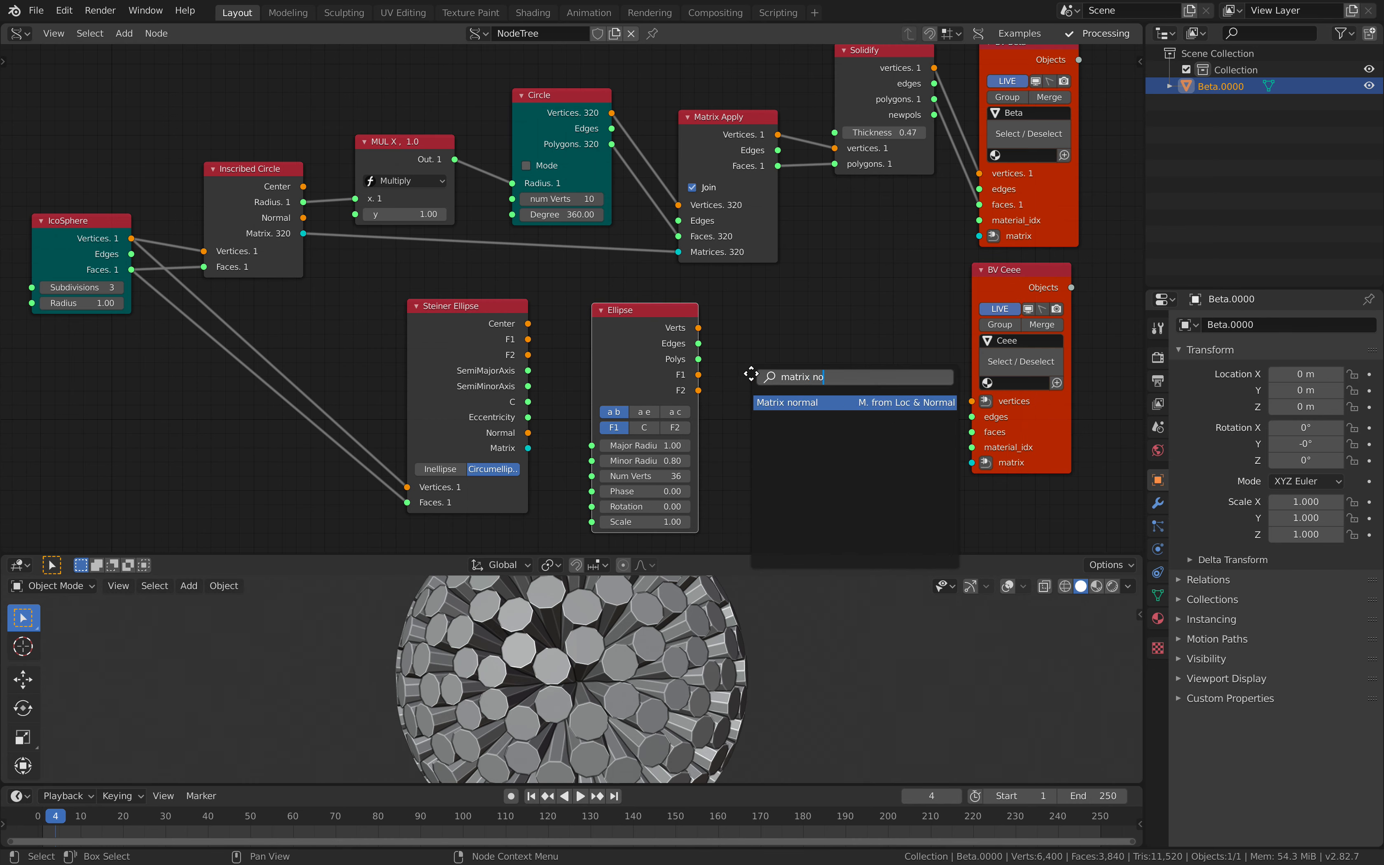
key("Return")
left_click(749, 374)
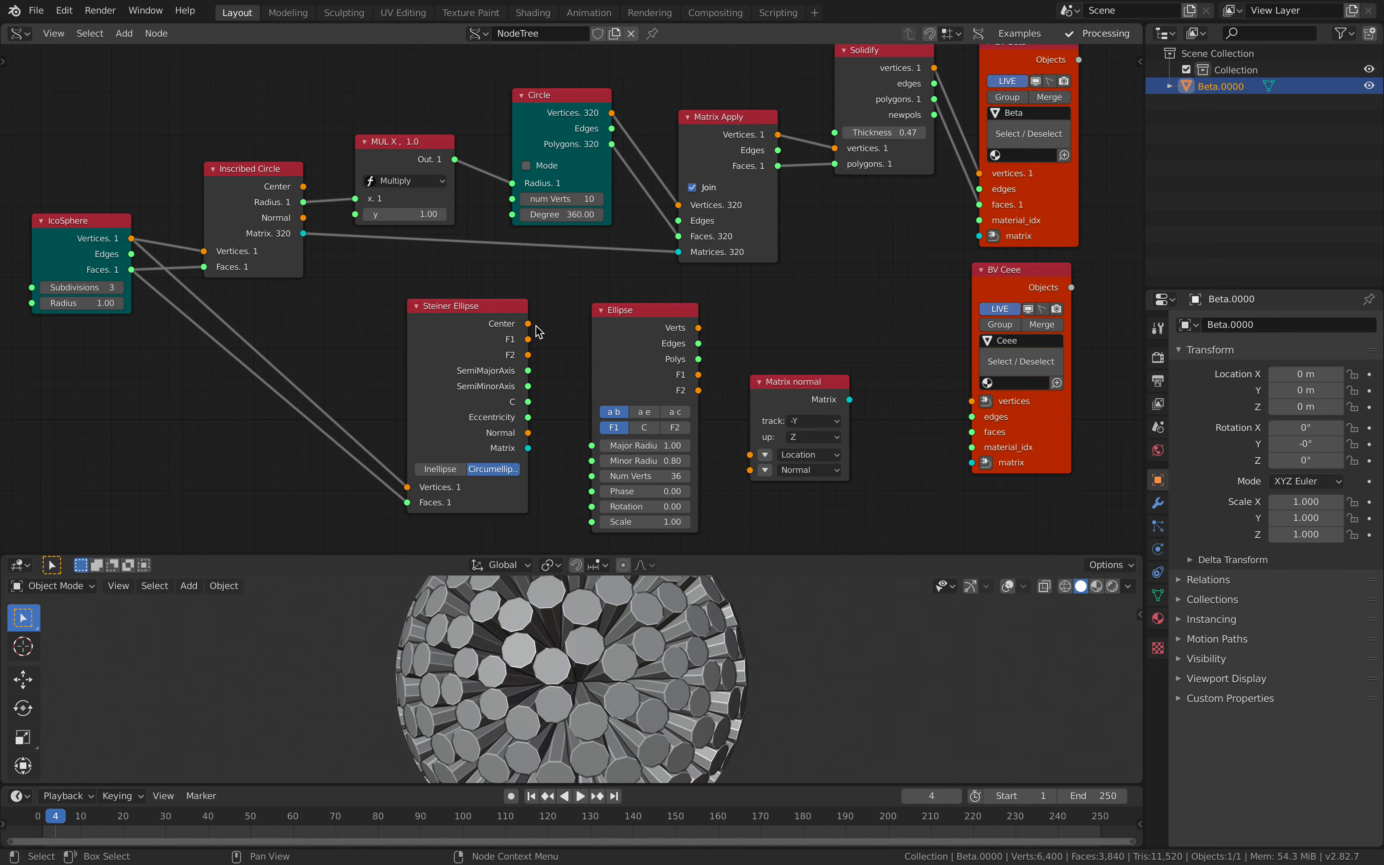
Step: Connect the Steiner Ellipse's Center and Normal to the Matrix normal's Location and Normal, and its Matrix to the BV Ceee viewer
left_click_drag(528, 323, 529, 433)
left_click_drag(805, 397, 979, 460)
left_click_drag(1040, 403, 1001, 410)
Step: Enable Merge on the BV Ceee viewer and connect the Ellipse's Verts and Polys to its vertices and faces
left_click(996, 326)
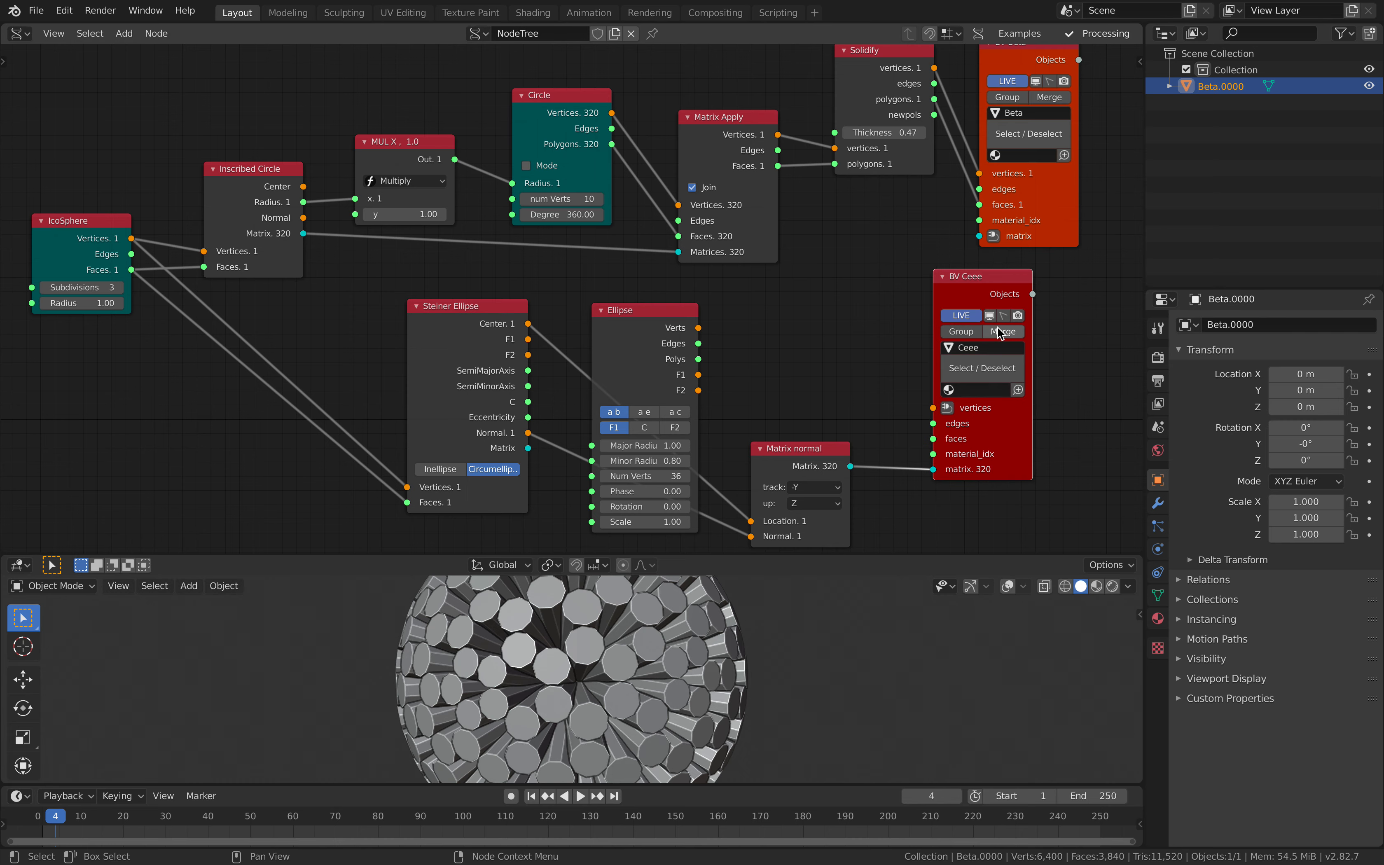
left_click_drag(701, 324, 715, 332)
left_click_drag(936, 408, 700, 359)
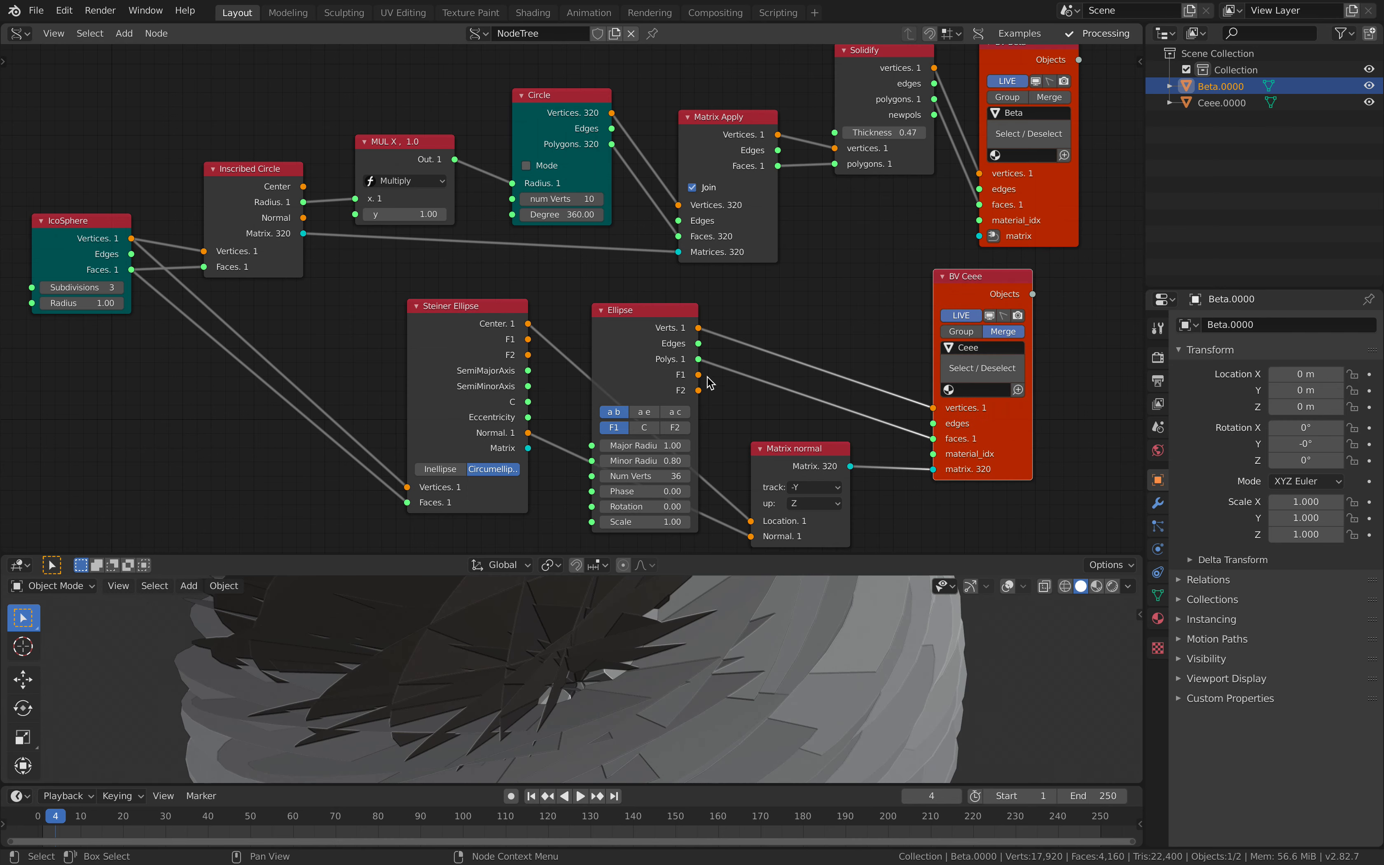
scroll(726, 641, "down", 5)
middle_click_drag(731, 651, 758, 664)
Step: Turn off the BV Beta viewer's viewport display and live updating, and enlarge the 3D viewport
middle_click_drag(901, 238, 829, 298)
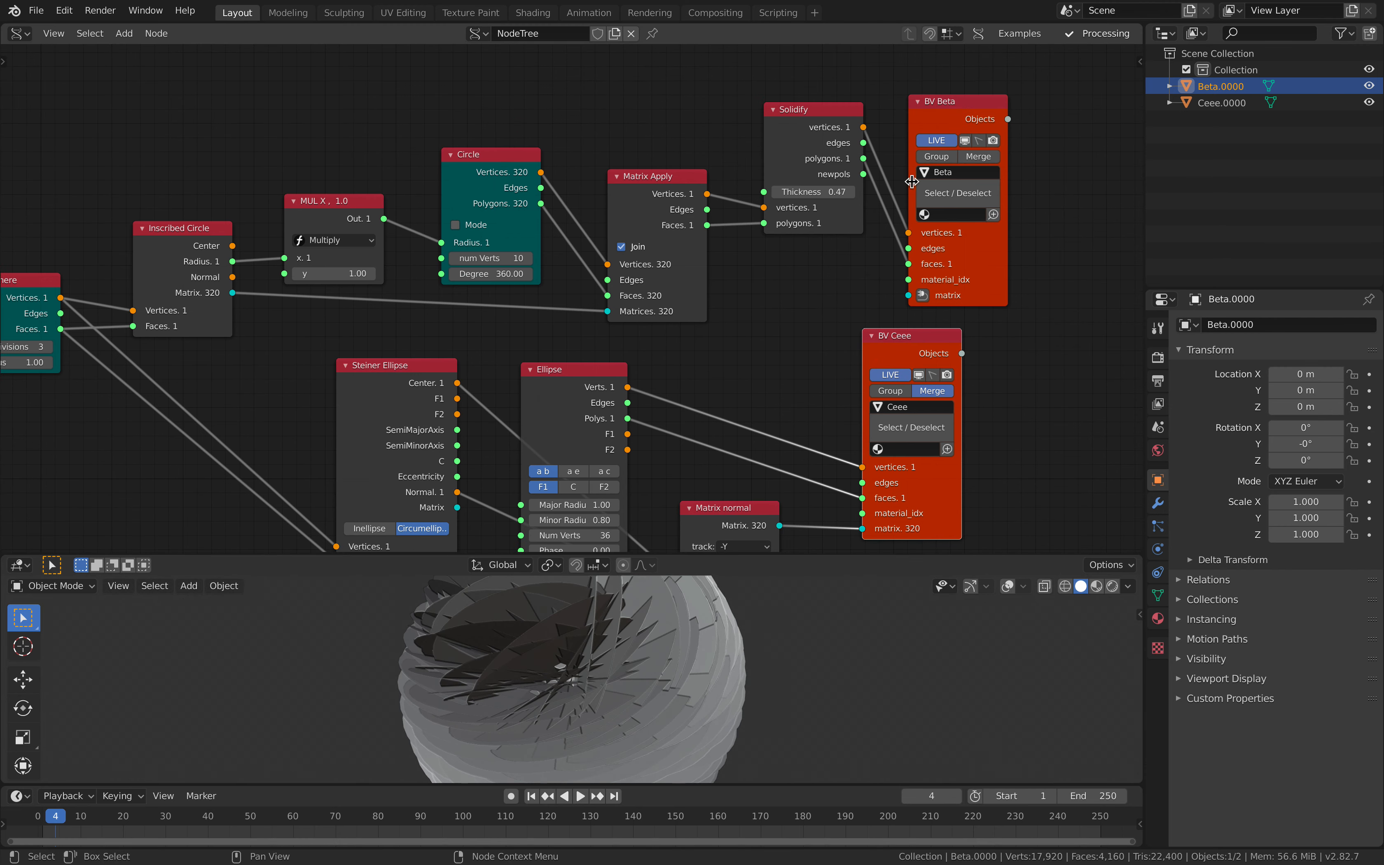
left_click(965, 141)
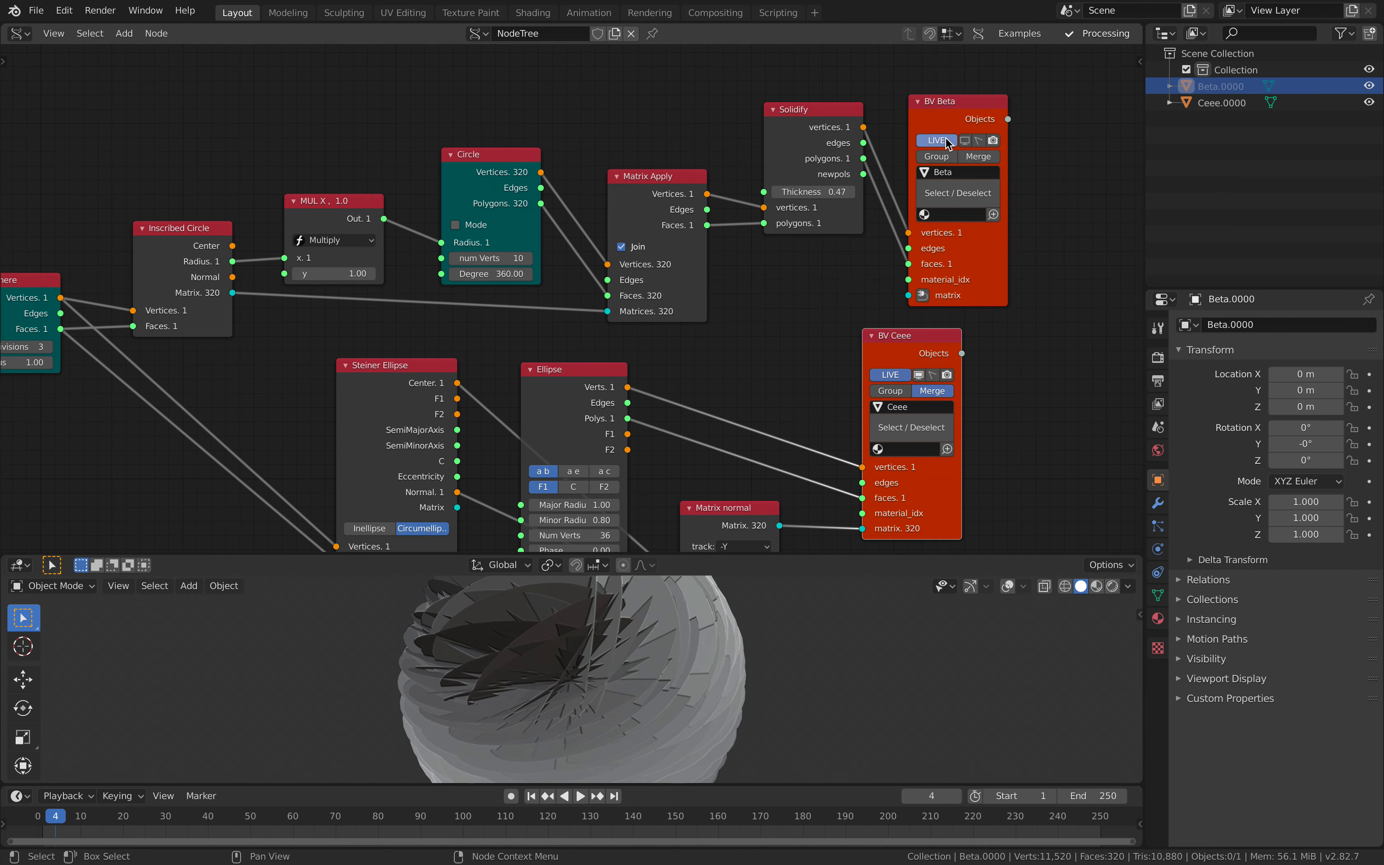
left_click(686, 658)
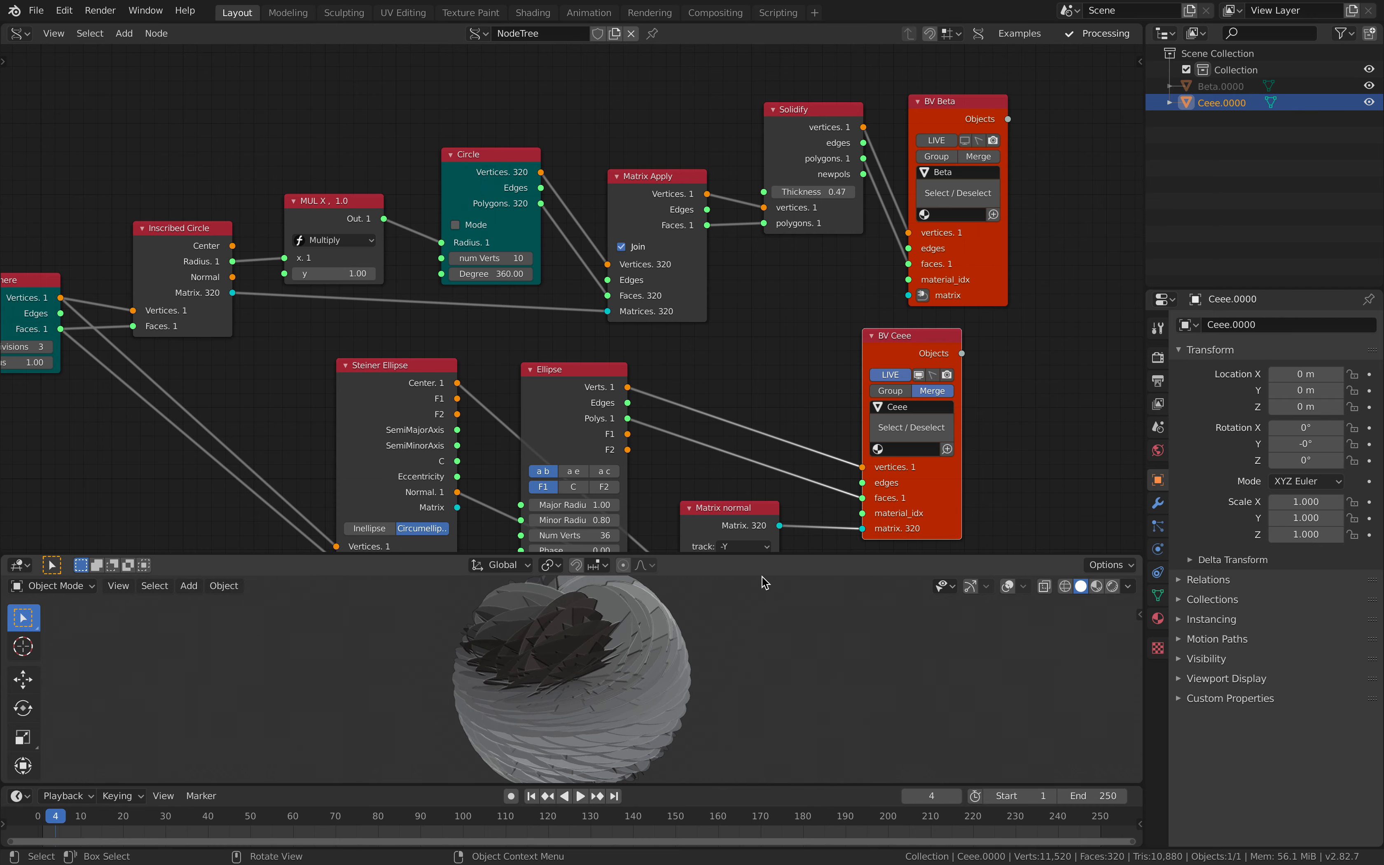
left_click_drag(764, 555, 821, 486)
Step: Try track -Z and up X on the Matrix normal, with Ellipse radii of 1.30 major and 1.38 minor
scroll(788, 186, "down", 3)
middle_click_drag(839, 446, 816, 370)
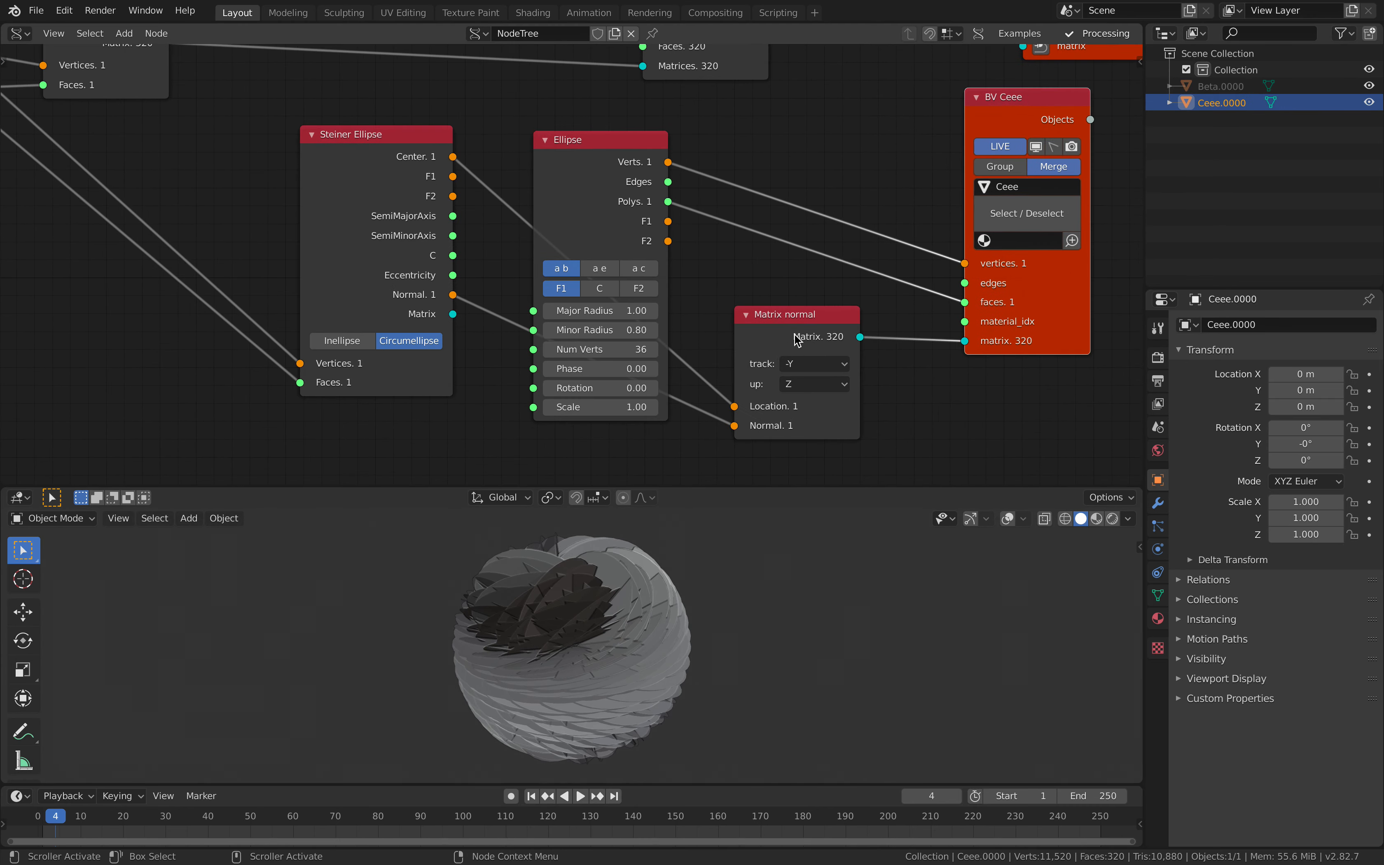
scroll(815, 365, "down", 1, "ctrl")
scroll(810, 384, "down", 1, "ctrl")
middle_click_drag(697, 635, 686, 572)
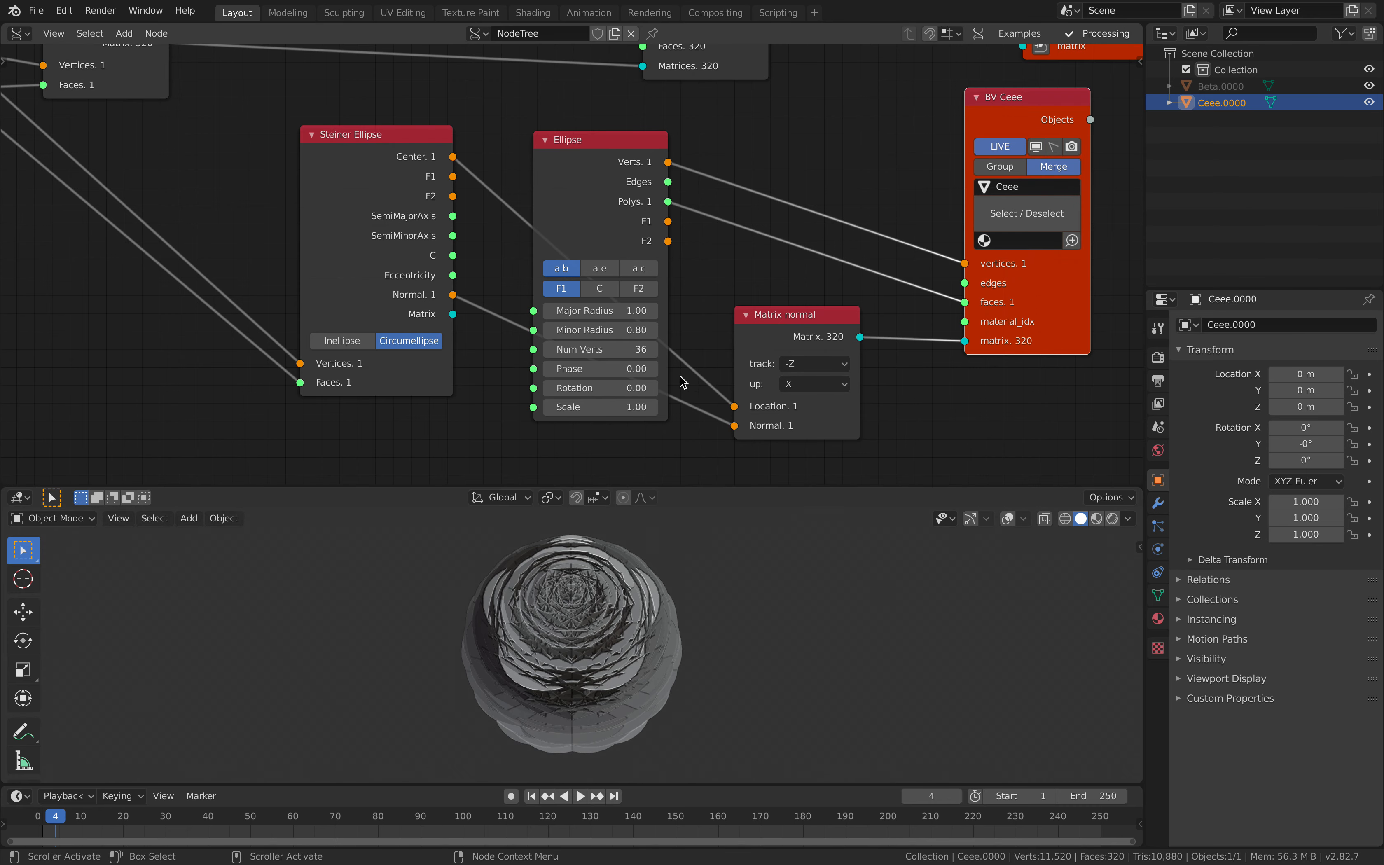
mouse_move(606, 310)
left_mouse_down()
mouse_move(652, 310)
mouse_move(618, 310)
mouse_move(623, 329)
mouse_move(646, 329)
mouse_move(586, 310)
left_mouse_up()
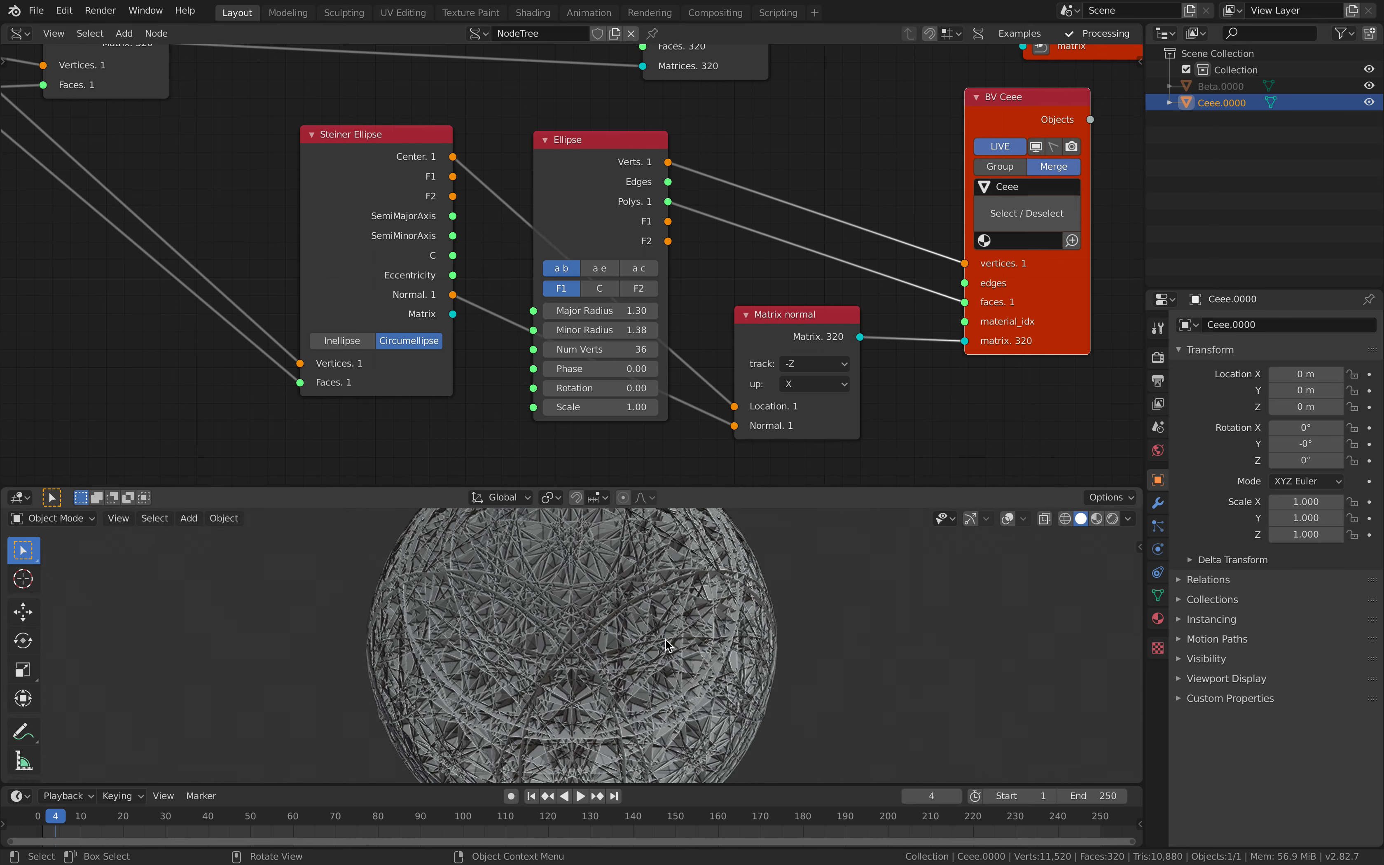
Step: Try different axis combinations on the Matrix normal and settle on track Z with up Y
left_click(814, 363)
left_click(800, 382)
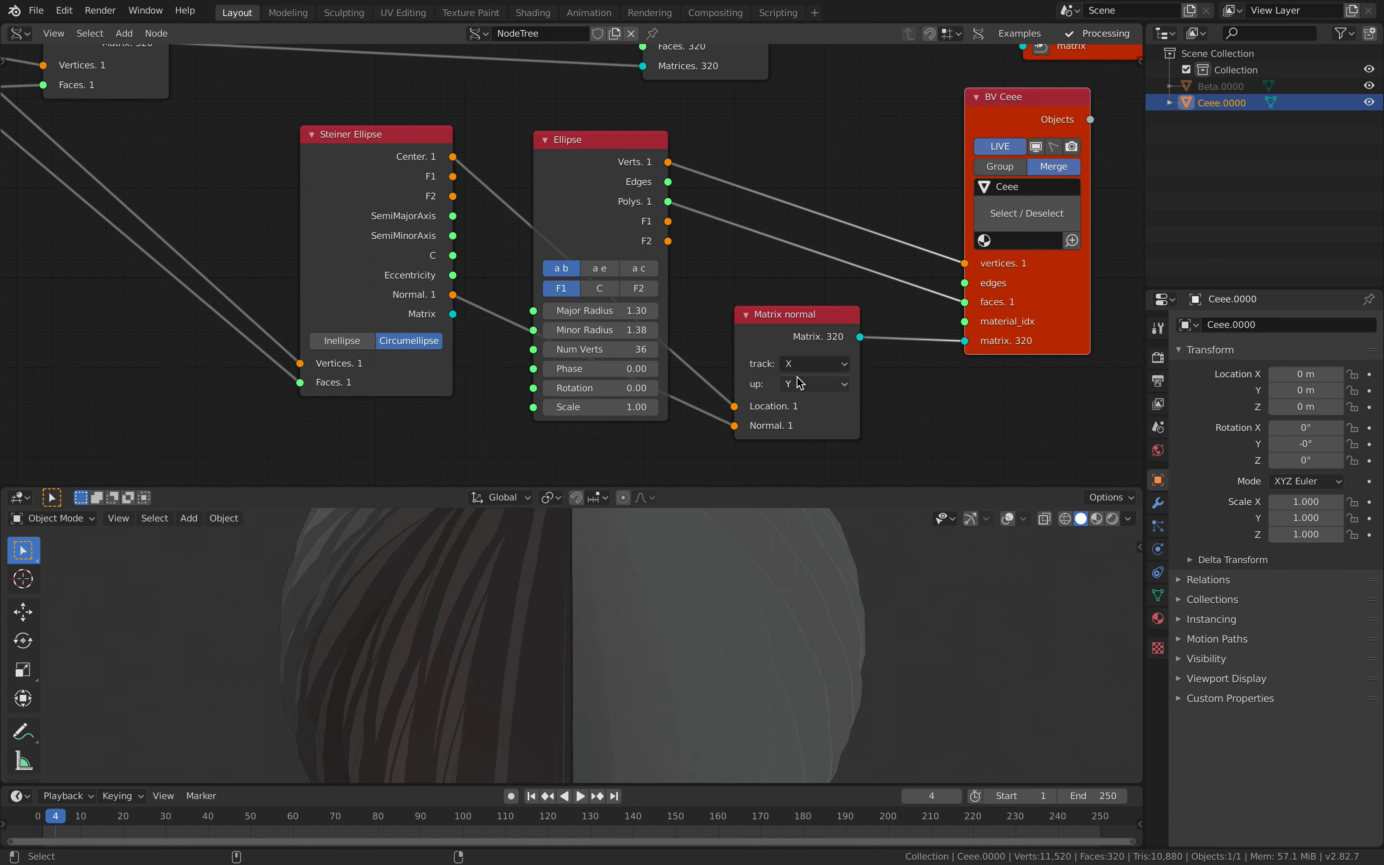
scroll(801, 364, "down", 4, "ctrl")
scroll(805, 381, "down", 1, "ctrl")
scroll(811, 366, "down", 3, "ctrl")
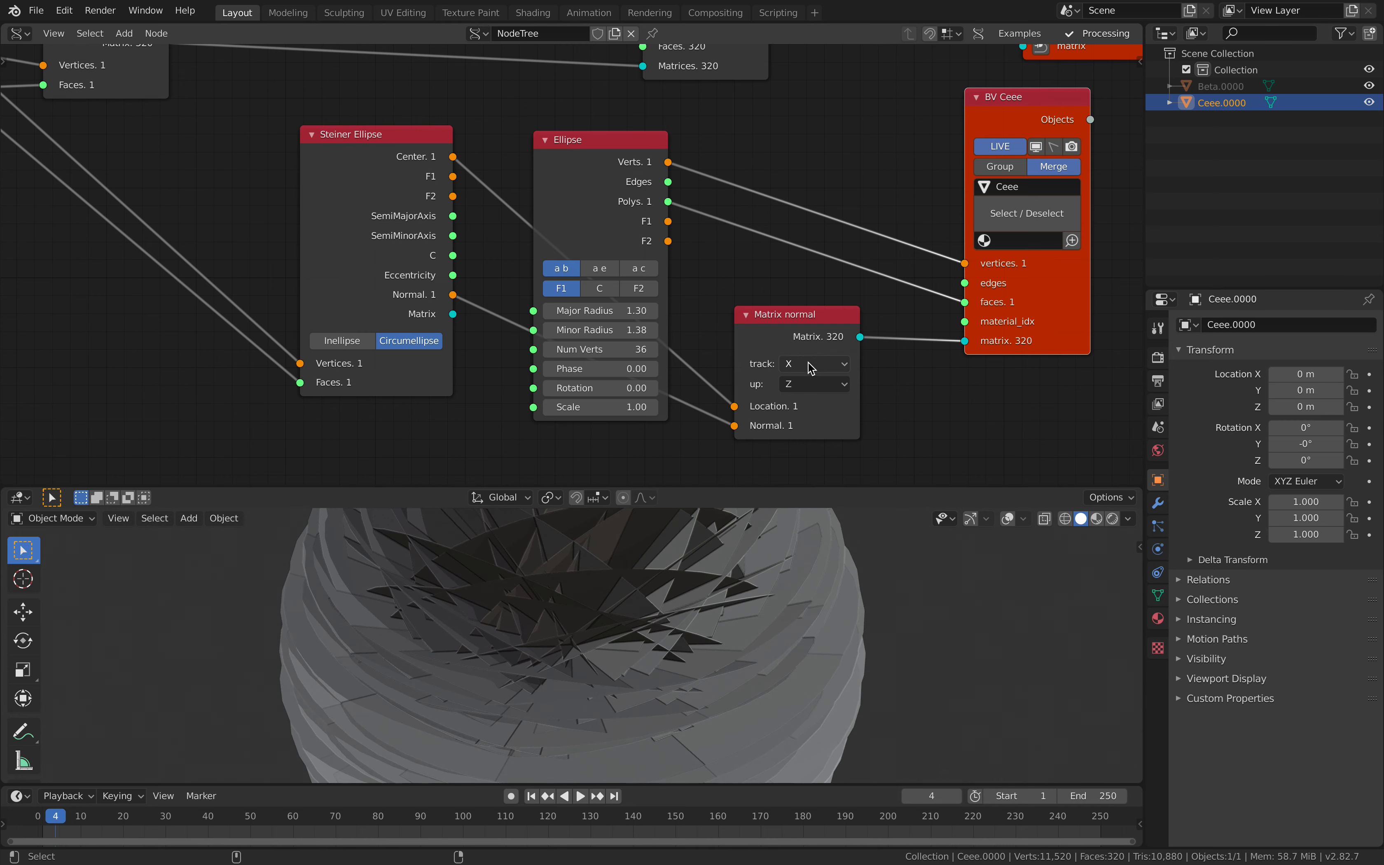
scroll(809, 390, "up", 1, "ctrl")
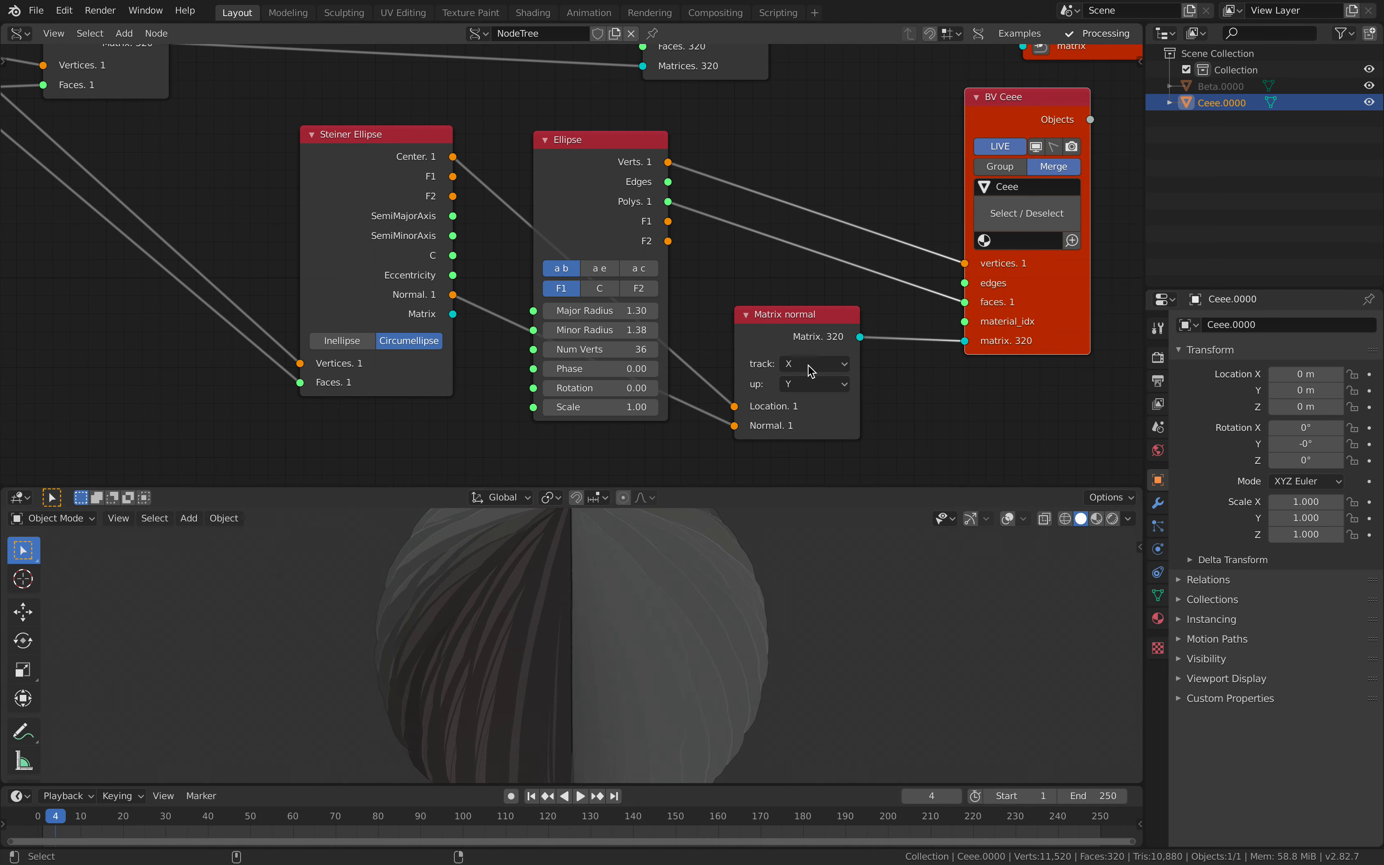
scroll(810, 364, "down", 2, "ctrl")
scroll(807, 361, "up", 2, "ctrl")
scroll(807, 361, "down", 2, "ctrl")
Step: Set the Ellipse's Major Radius to 0.09, Minor Radius to 0.64, Phase to 0.18 and Rotation to 0.24
middle_click_drag(722, 675, 718, 729)
mouse_move(620, 312)
left_mouse_down()
mouse_move(569, 311)
mouse_move(640, 329)
mouse_move(595, 310)
left_mouse_up()
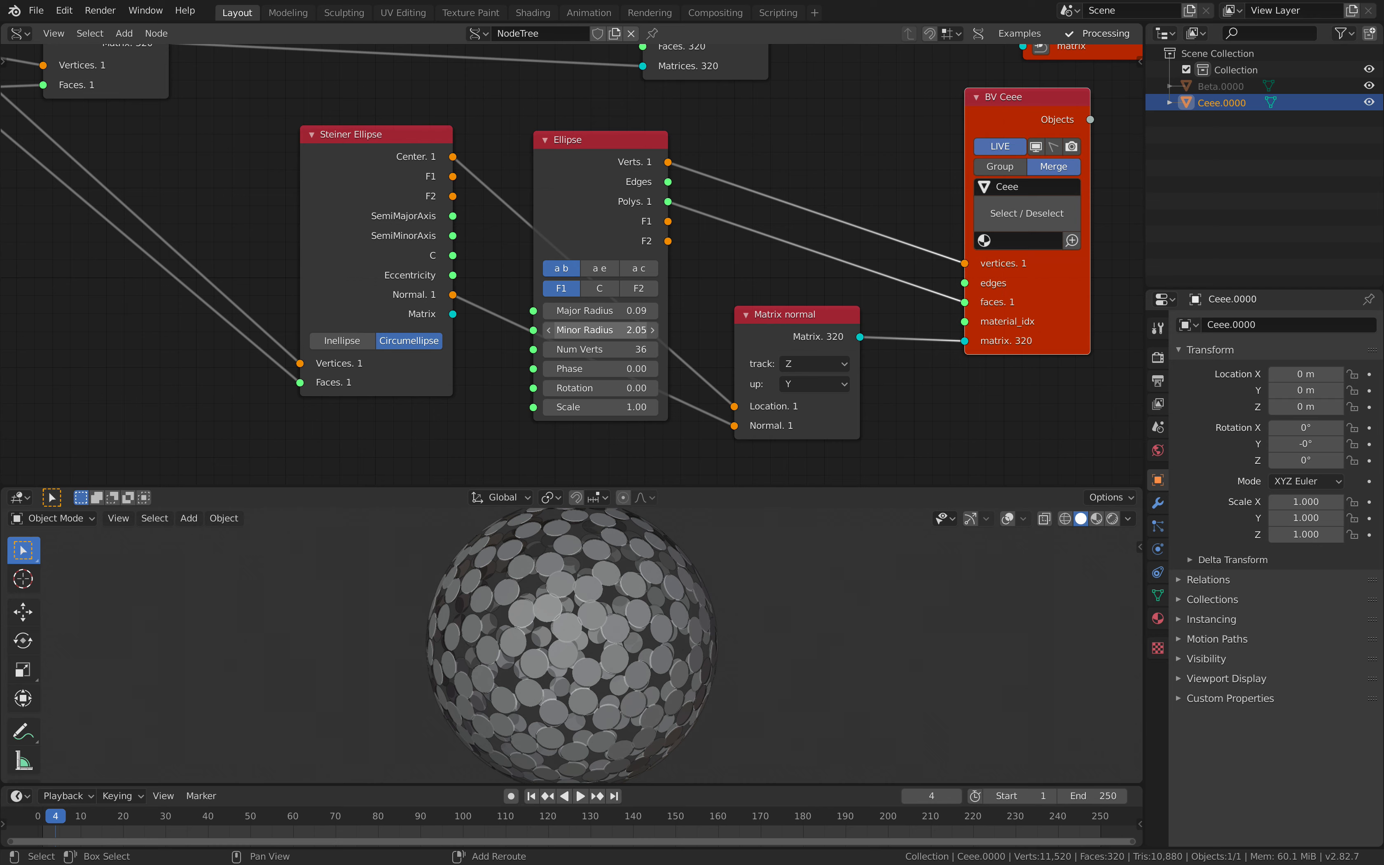
mouse_move(612, 330)
left_mouse_down()
mouse_move(629, 312)
mouse_move(613, 313)
left_mouse_up()
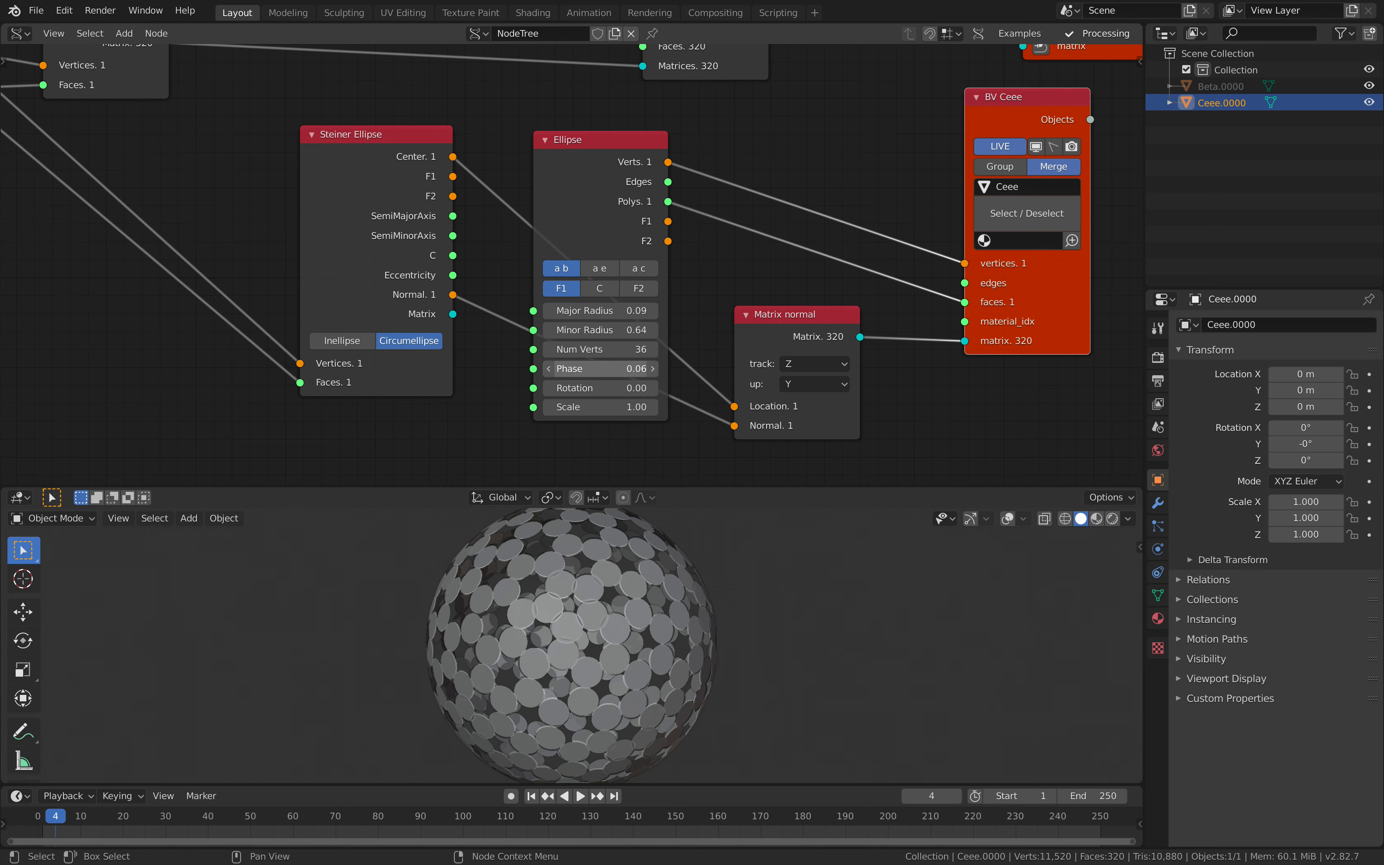
left_click_drag(595, 368, 552, 388)
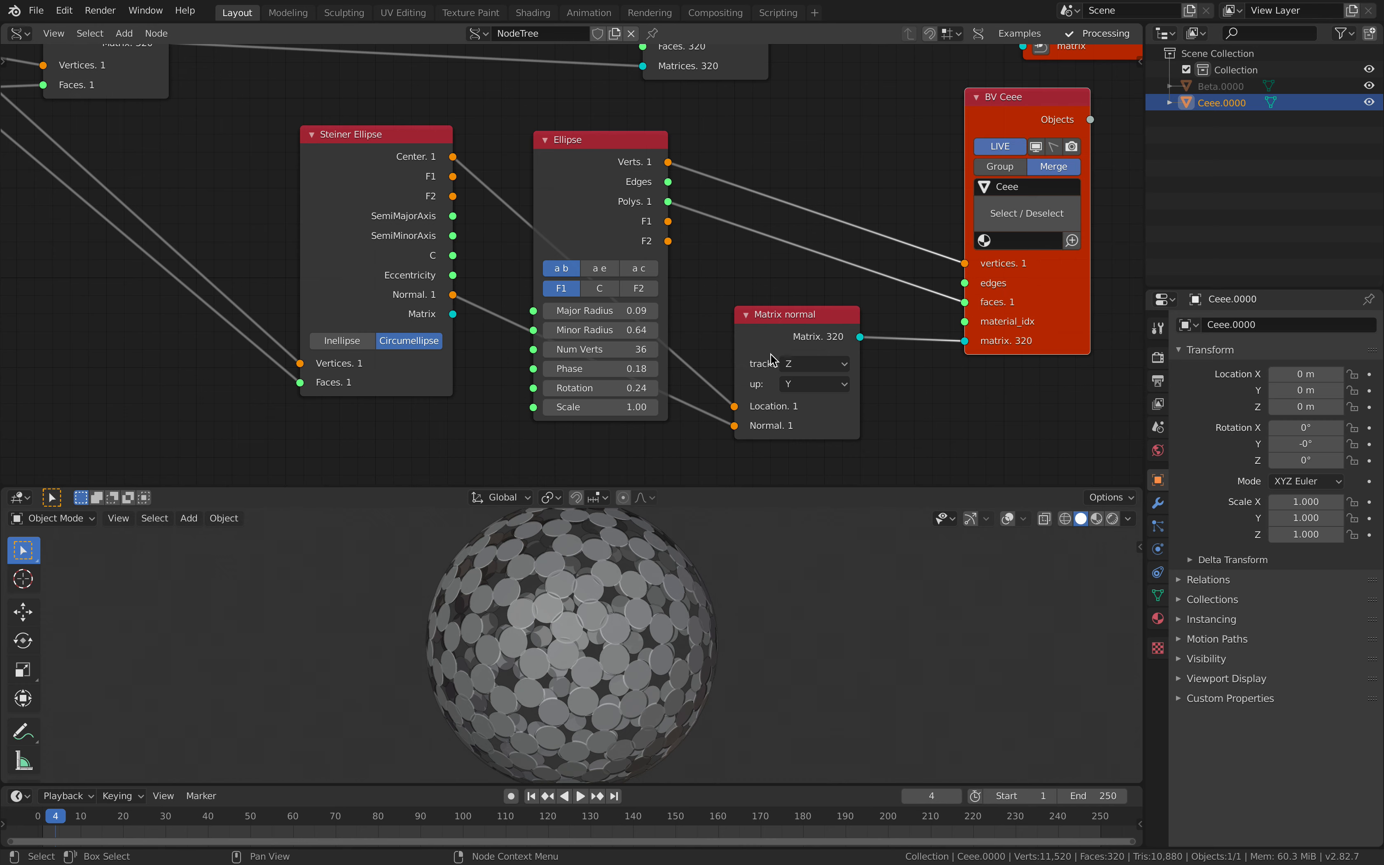
left_click_drag(793, 367, 795, 353)
scroll(810, 351, "down", 1, "ctrl")
scroll(810, 352, "up", 1, "ctrl")
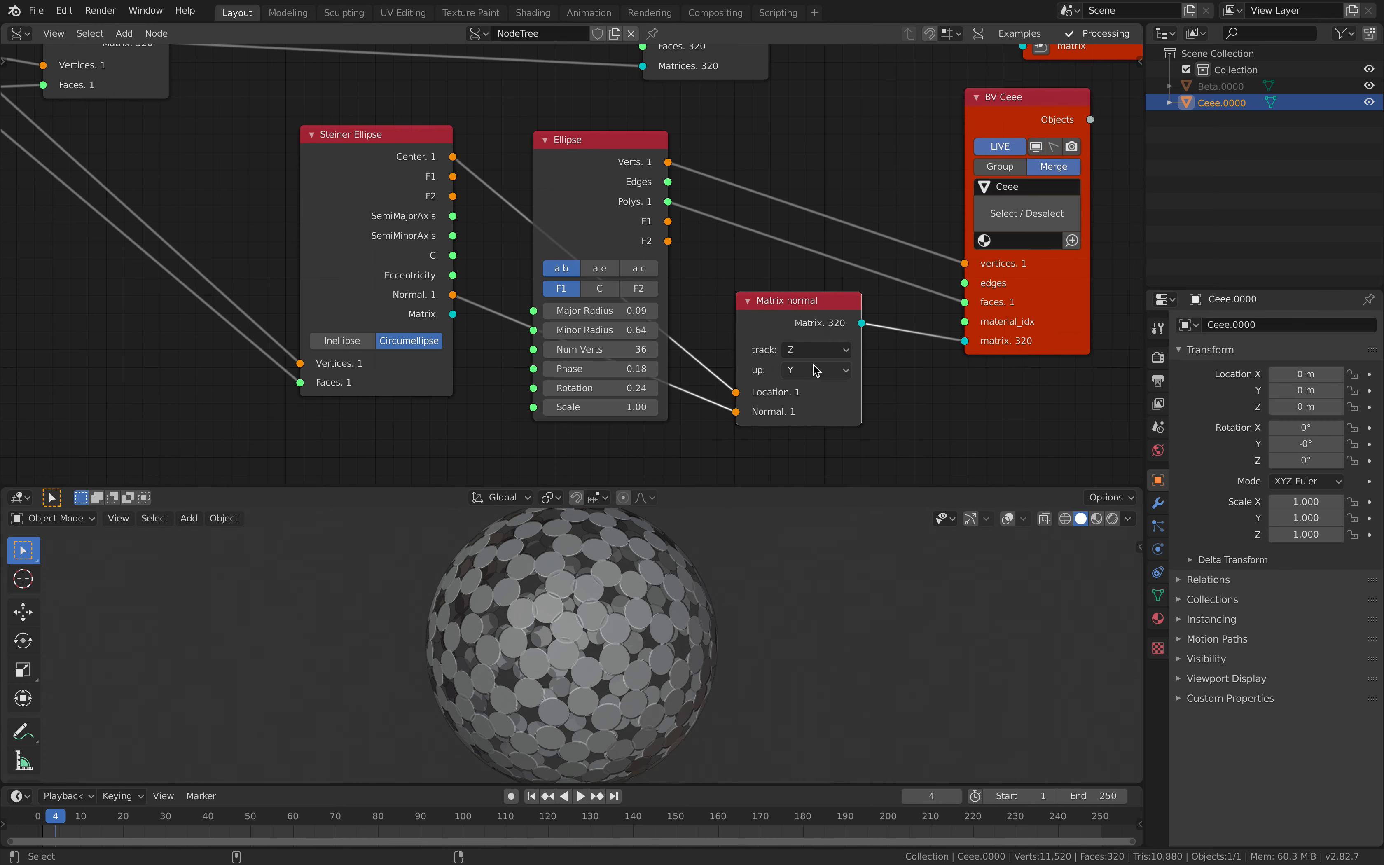
scroll(814, 367, "down", 1, "ctrl")
scroll(814, 366, "up", 1, "ctrl")
key("ctrl+z")
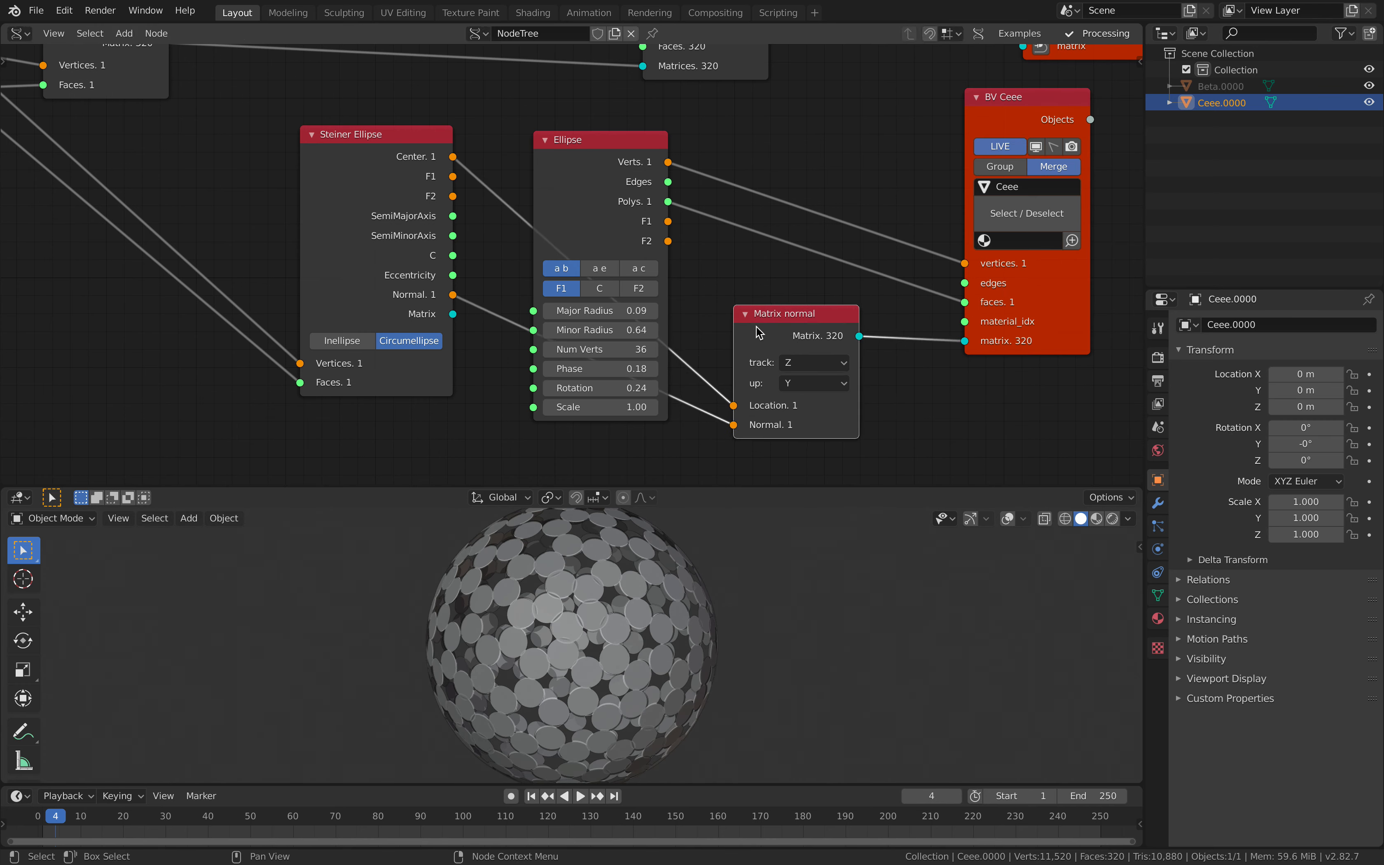
Step: Shift the Ellipse node slightly and try its a e and a c modes before returning to a b
left_click_drag(620, 230, 786, 226)
left_click_drag(689, 218, 707, 246)
left_click(626, 250)
left_click(658, 247)
left_click(621, 250)
left_click(593, 246)
left_click(619, 249)
left_click(653, 250)
left_click(578, 246)
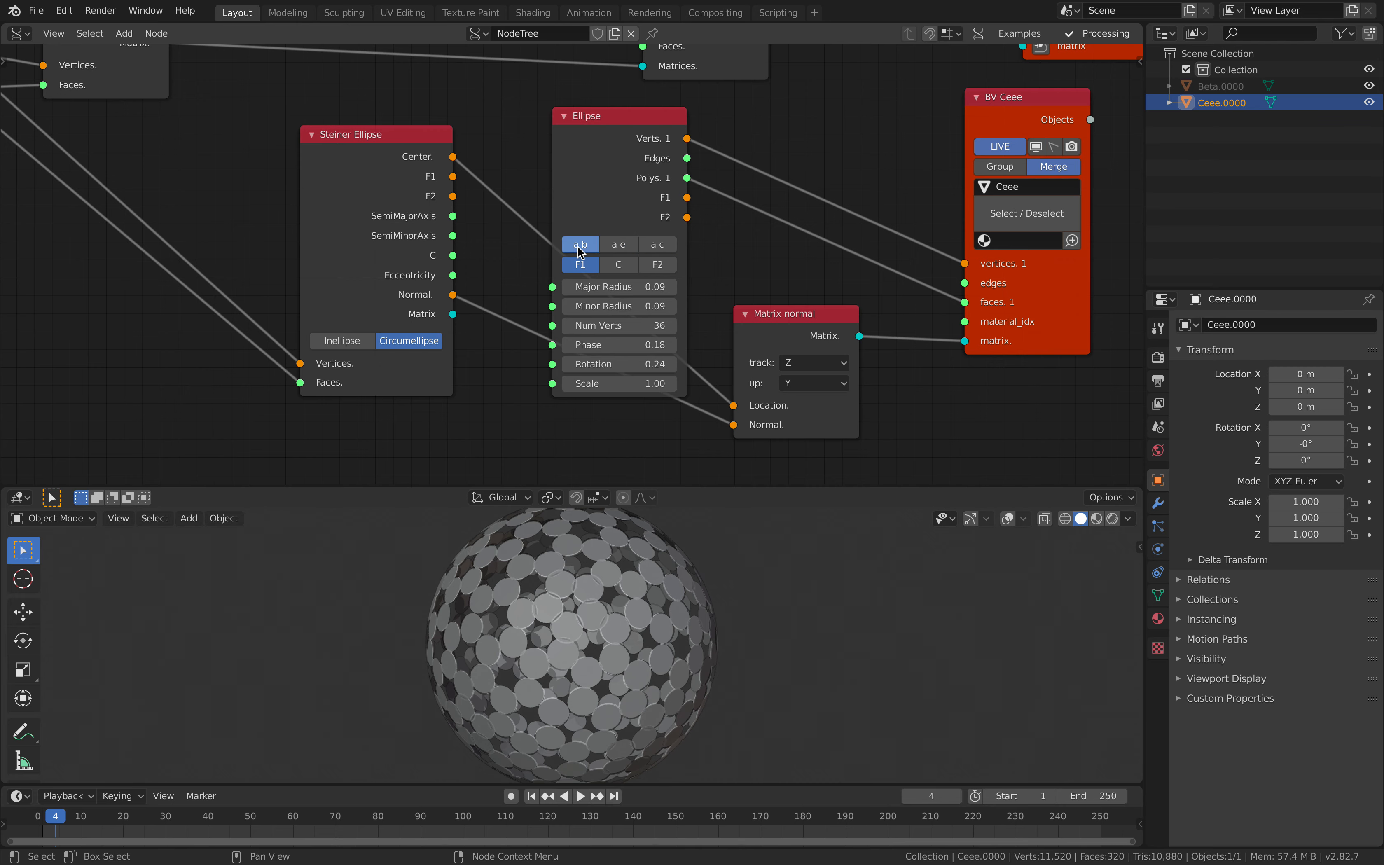
Step: Rearrange the two ellipse nodes and connect the Steiner Ellipse's SemiMajorAxis and SemiMinorAxis to the Ellipse's Major Radius and Minor Radius
left_click_drag(407, 180, 370, 309)
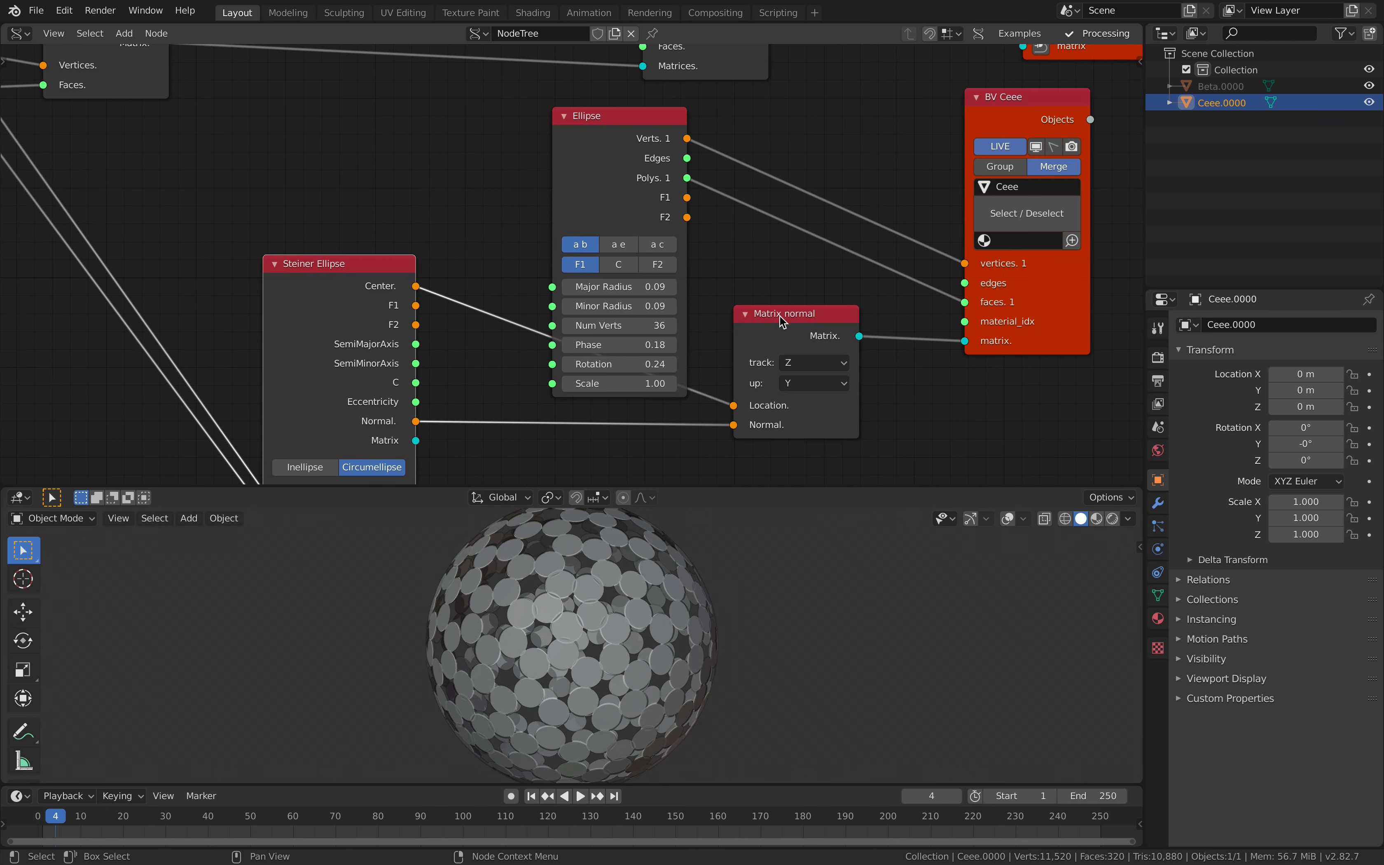
left_click_drag(601, 163, 692, 152)
scroll(592, 197, "down", 1)
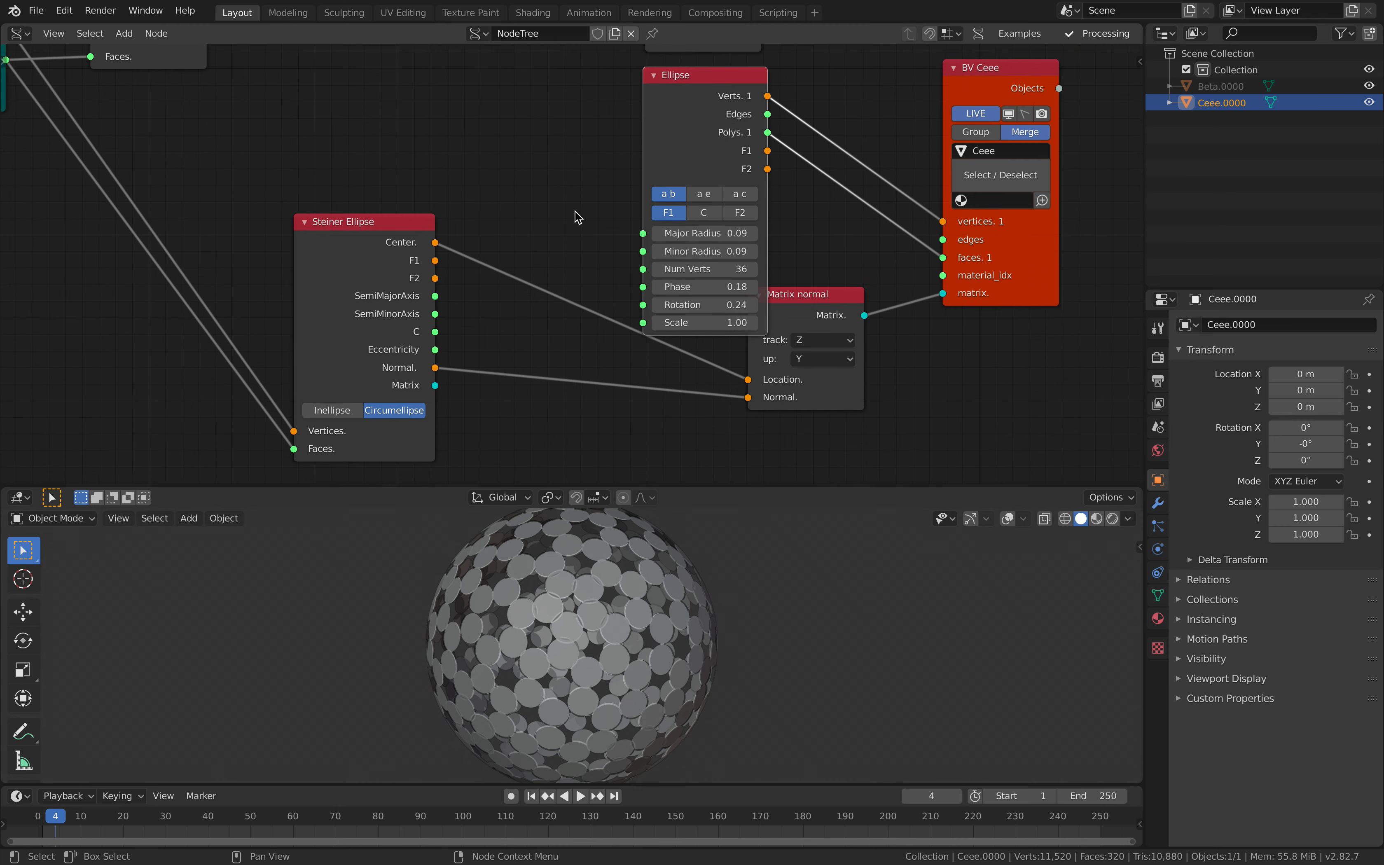
left_click_drag(436, 296, 512, 283)
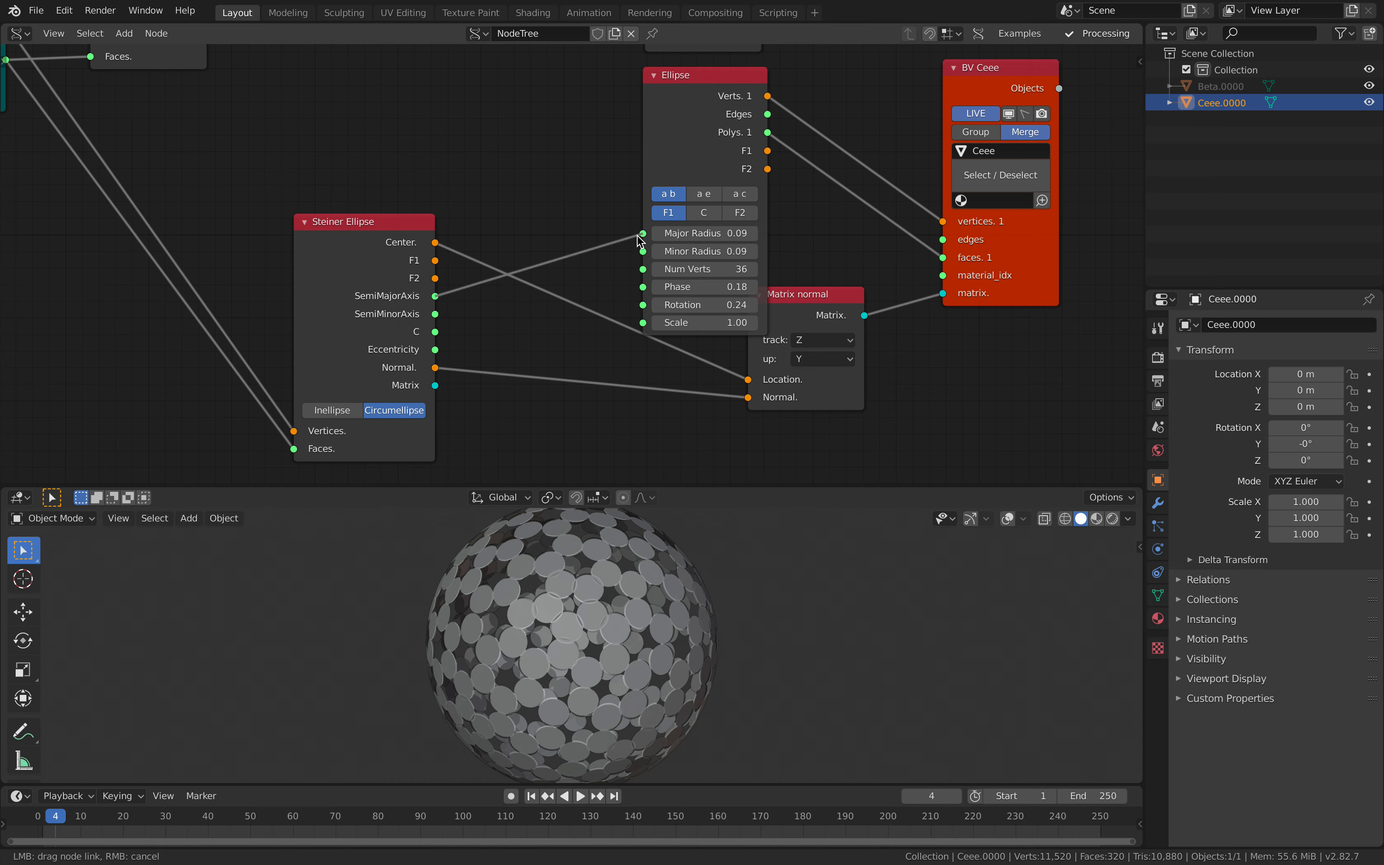
left_click_drag(641, 239, 591, 278)
left_click_drag(440, 319, 436, 314)
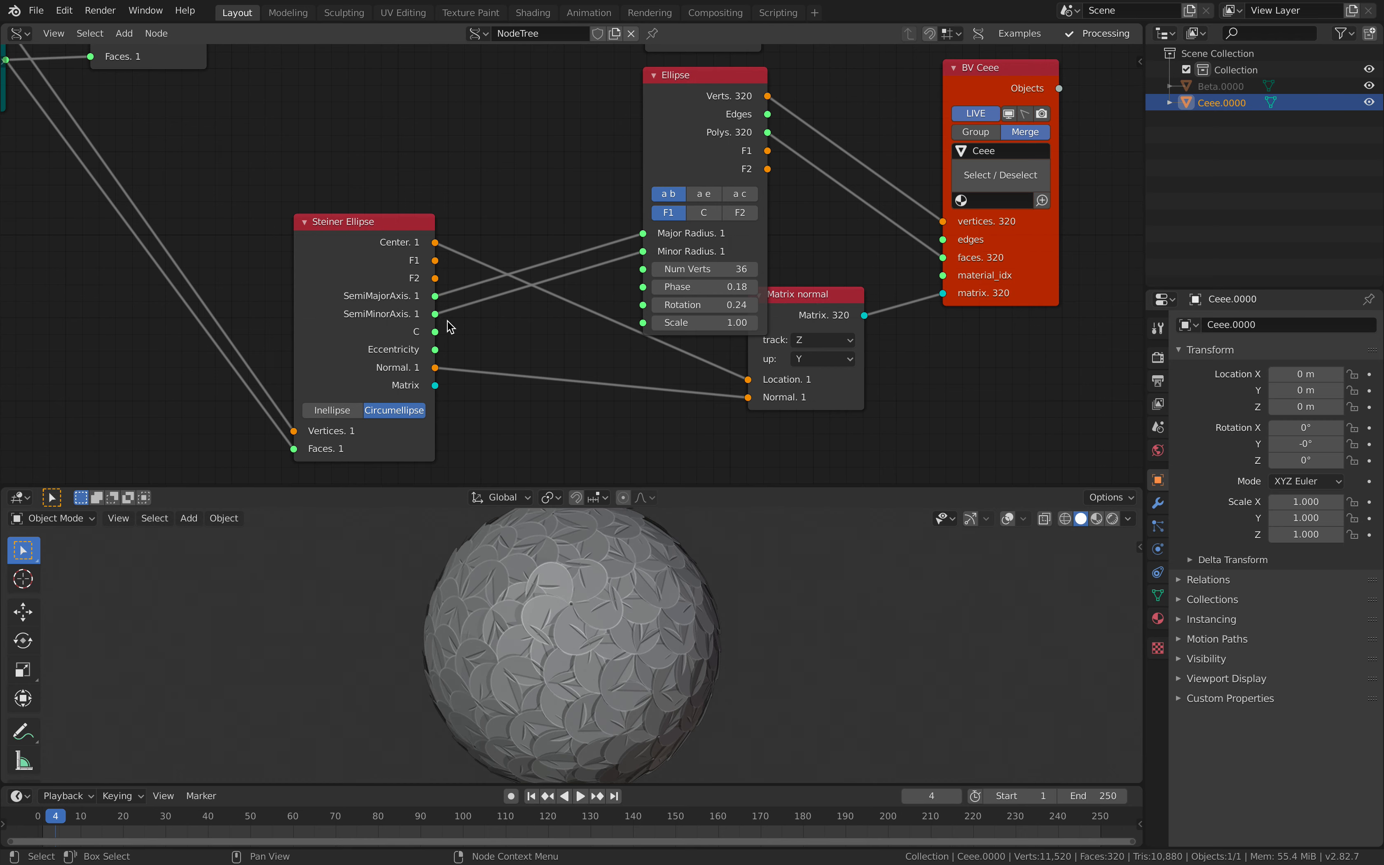
Step: Move the Matrix normal node clear of the Ellipse node and set the Ellipse's Num Verts to 12
left_click_drag(807, 307, 830, 347)
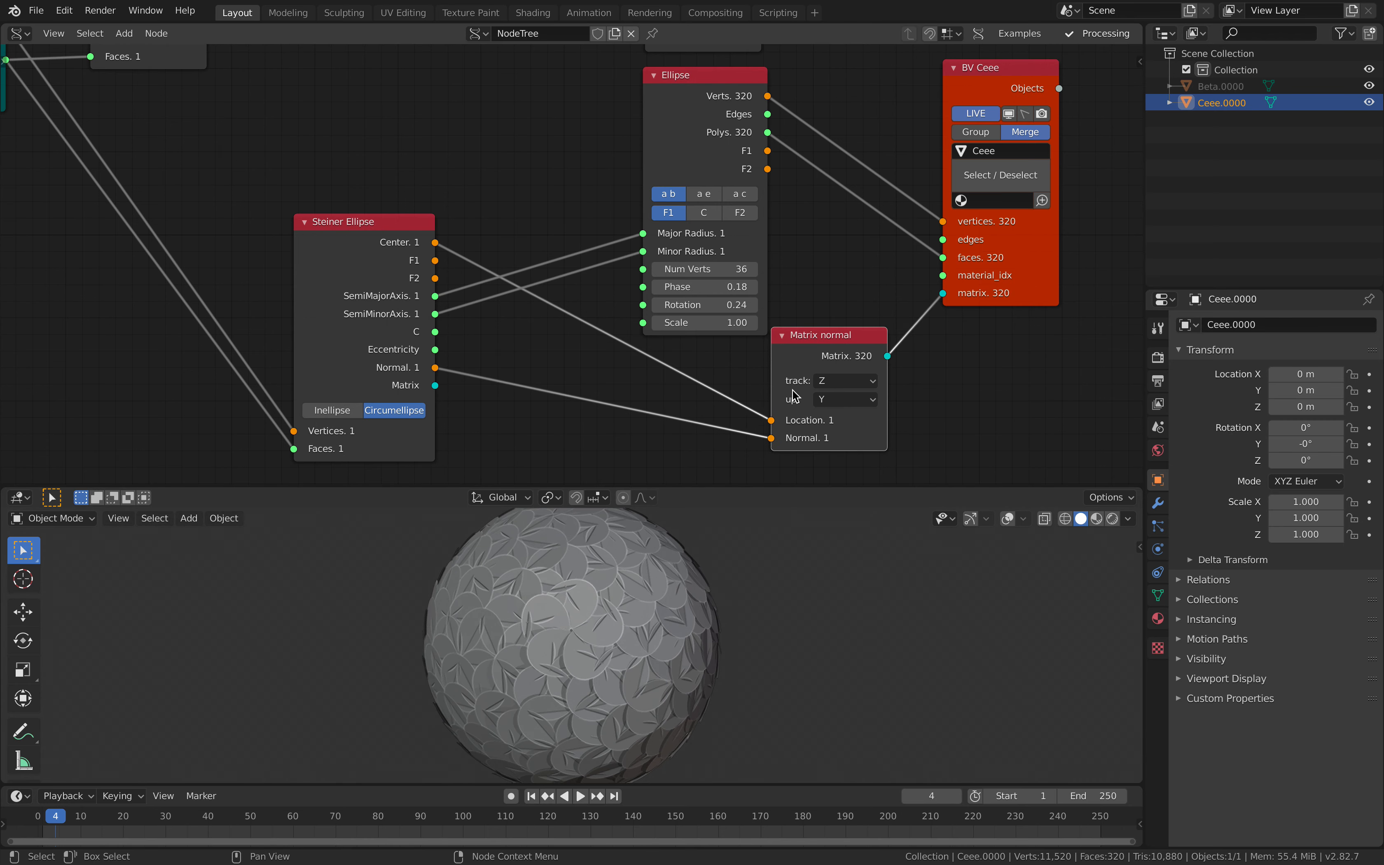
left_click_drag(721, 264, 755, 264)
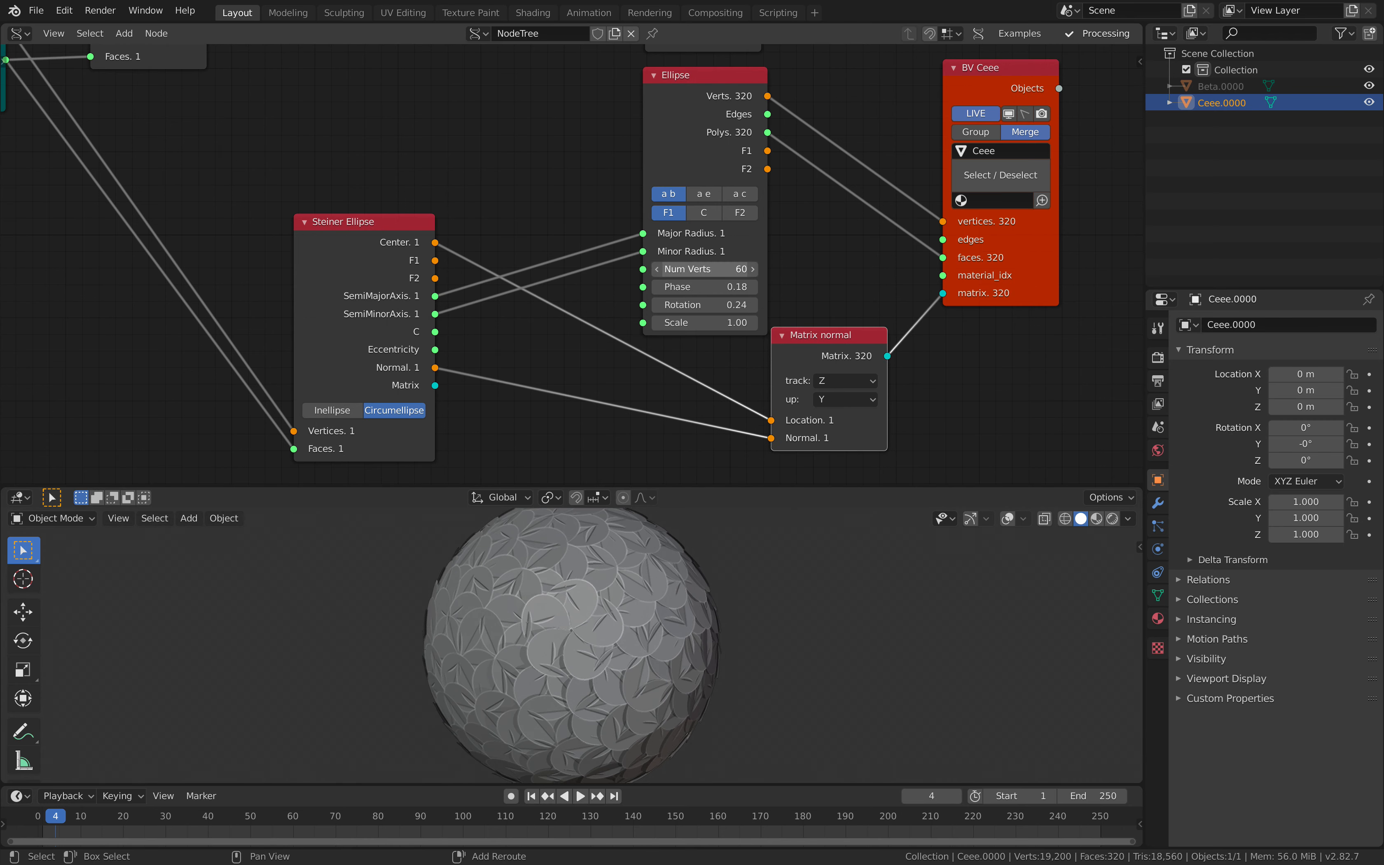
left_click(719, 269)
type("12")
key("Return")
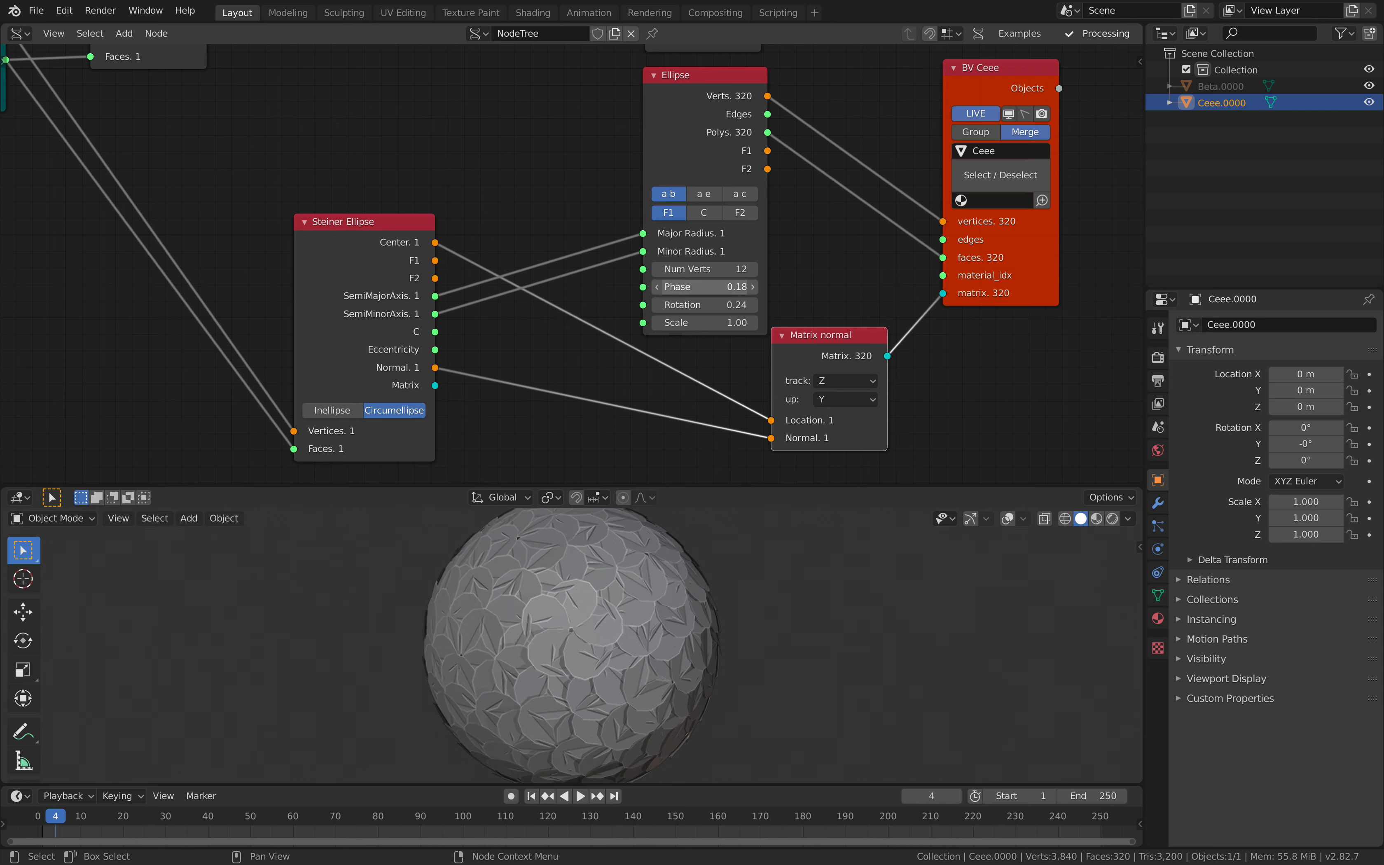
Step: Set the Ellipse's Phase to 0.06, Rotation to 0.40 and Scale to 0.93, and switch its centering to C
left_click_drag(720, 306, 691, 322)
left_click_drag(825, 353, 804, 343)
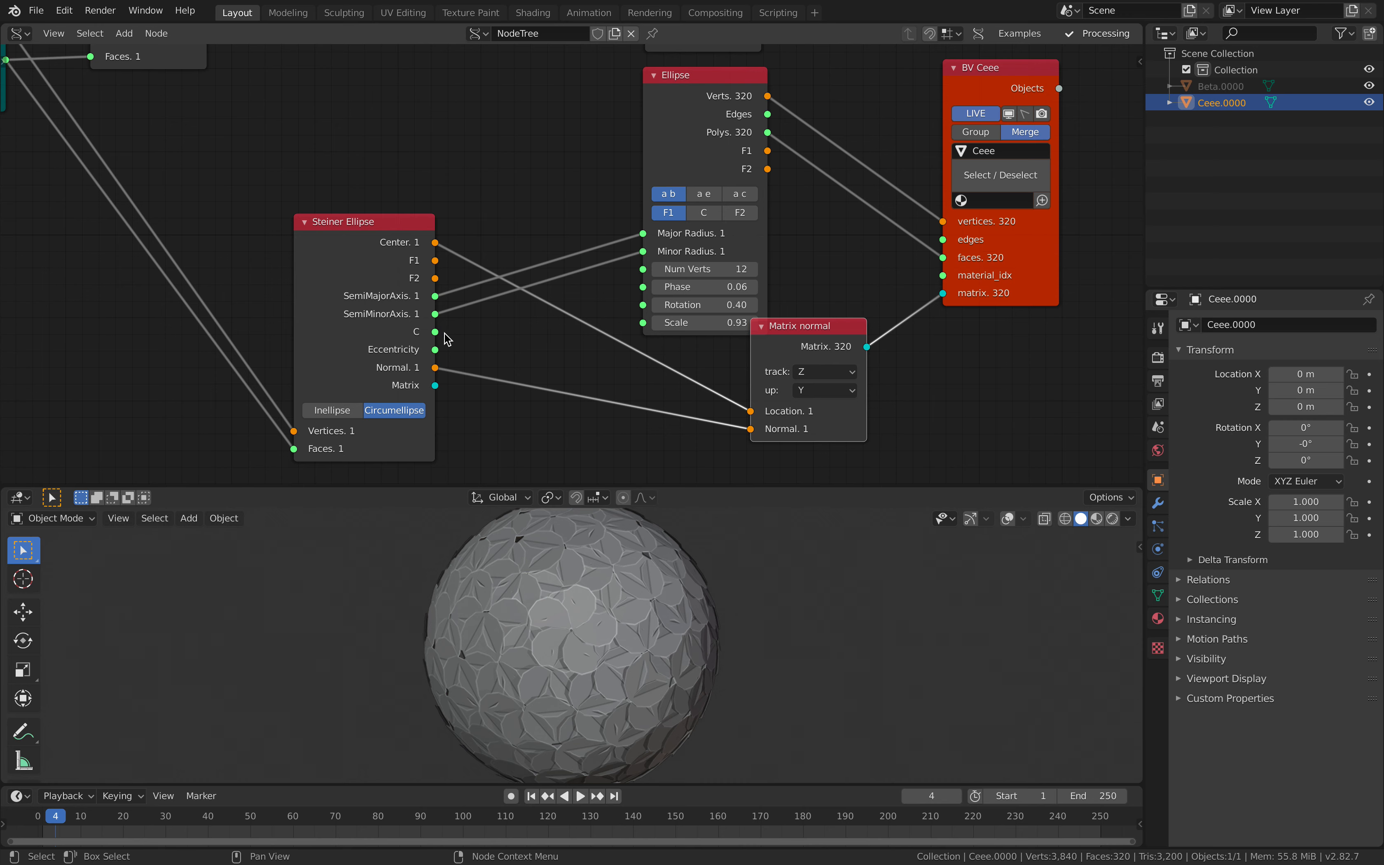
left_click(704, 216)
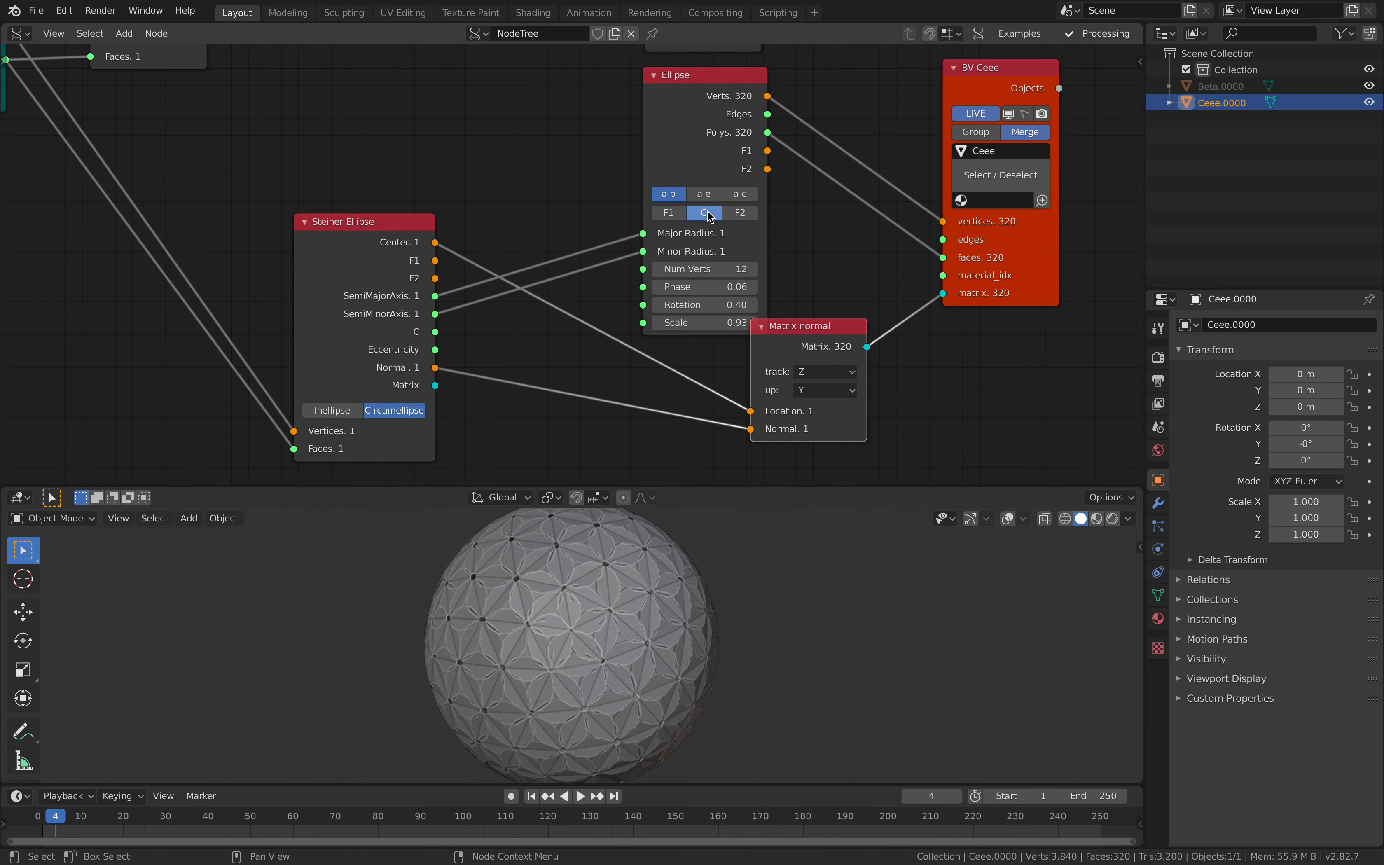
left_click(679, 216)
left_click(702, 217)
Step: Move the Steiner Ellipse node closer to the Ellipse node and switch it to Inellipse
middle_click_drag(500, 216, 531, 253)
scroll(531, 257, "down", 2)
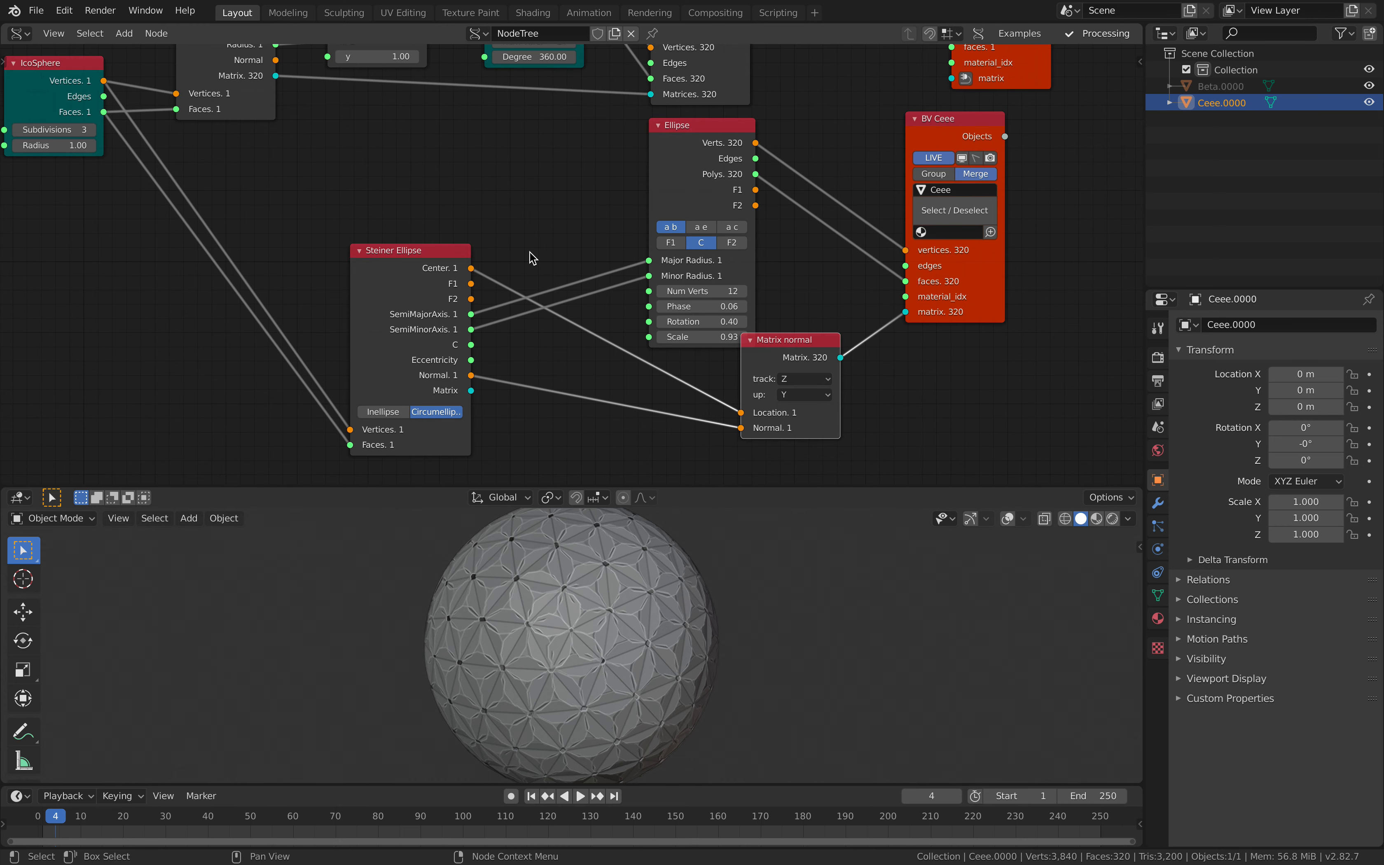
left_click_drag(417, 264, 433, 237)
middle_click_drag(419, 229, 486, 231)
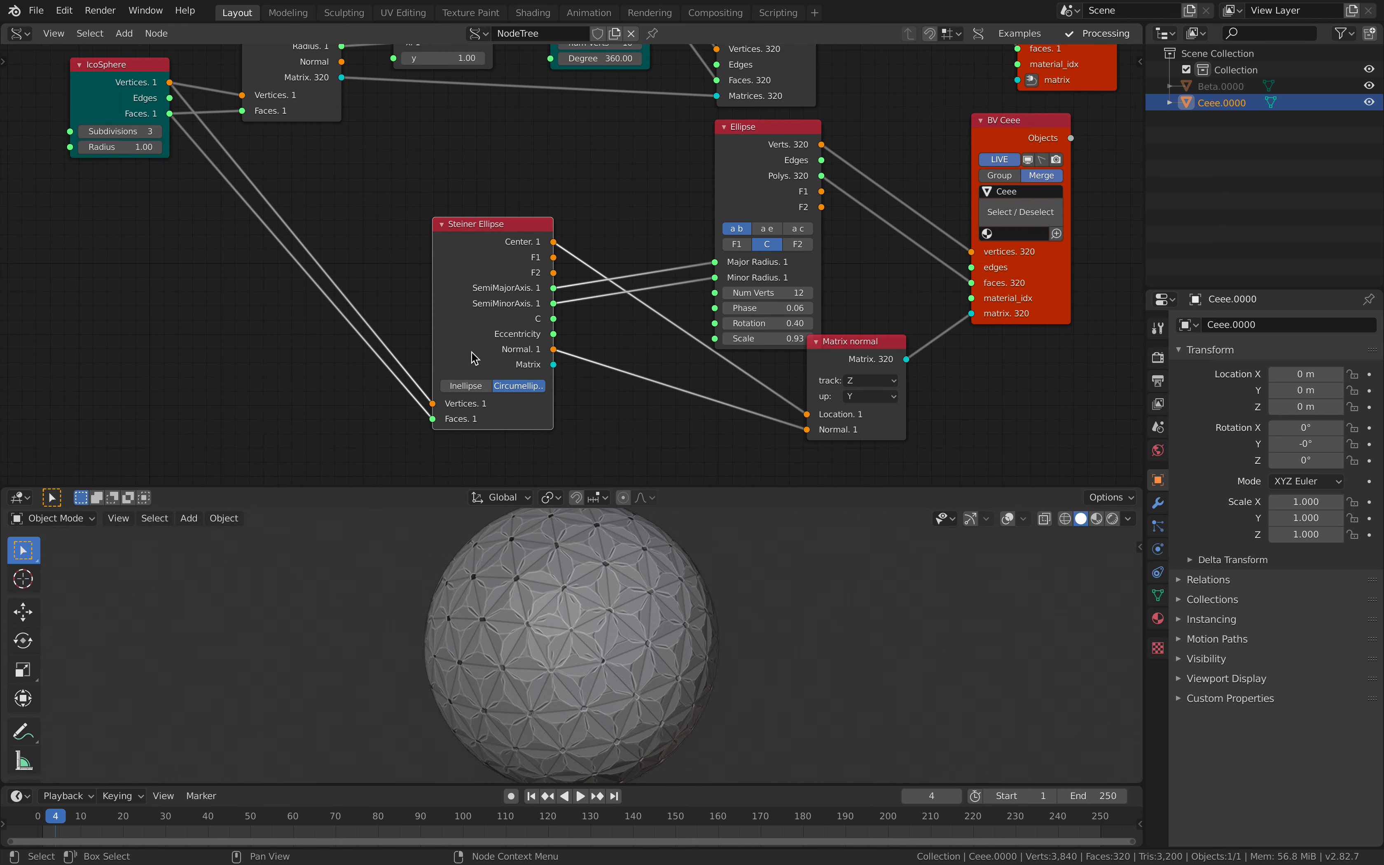
left_click(466, 385)
left_click(495, 392)
left_click(466, 385)
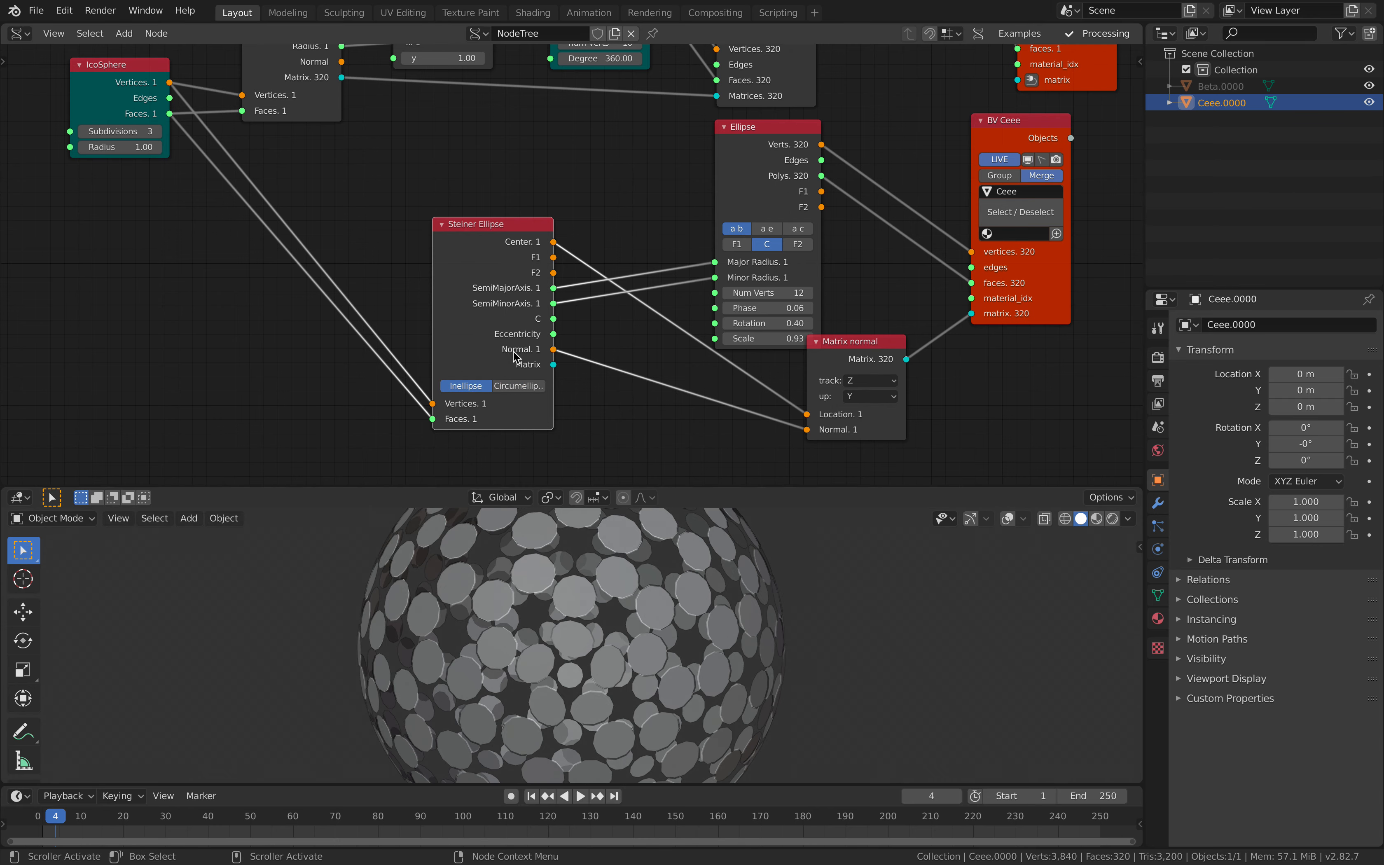
Step: Connect the Steiner Ellipse's Matrix directly to the BV Ceee viewer and rearrange the Matrix normal and Ellipse nodes
left_click_drag(554, 365, 981, 322)
left_click_drag(880, 343, 853, 390)
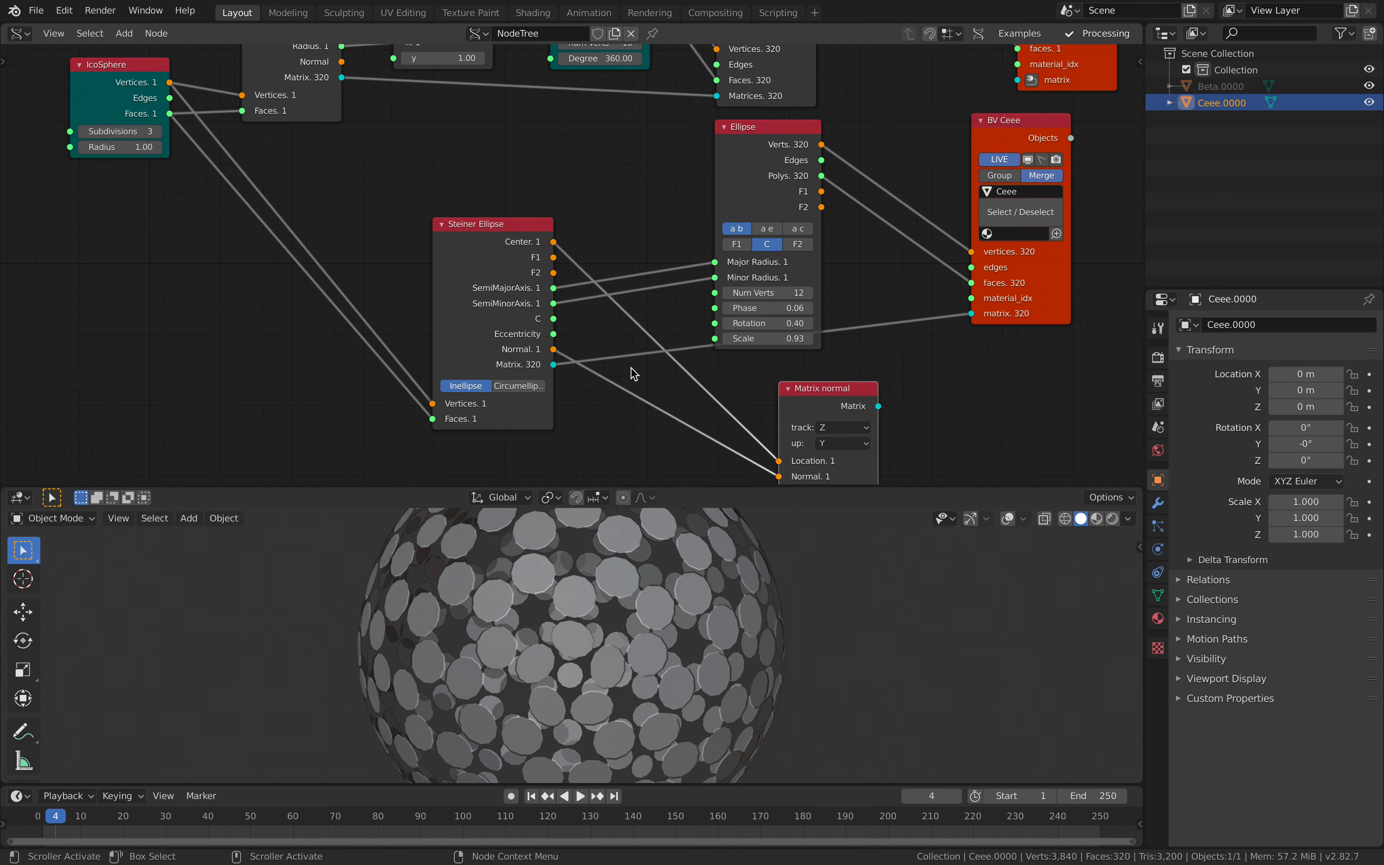
left_click_drag(742, 191, 693, 268)
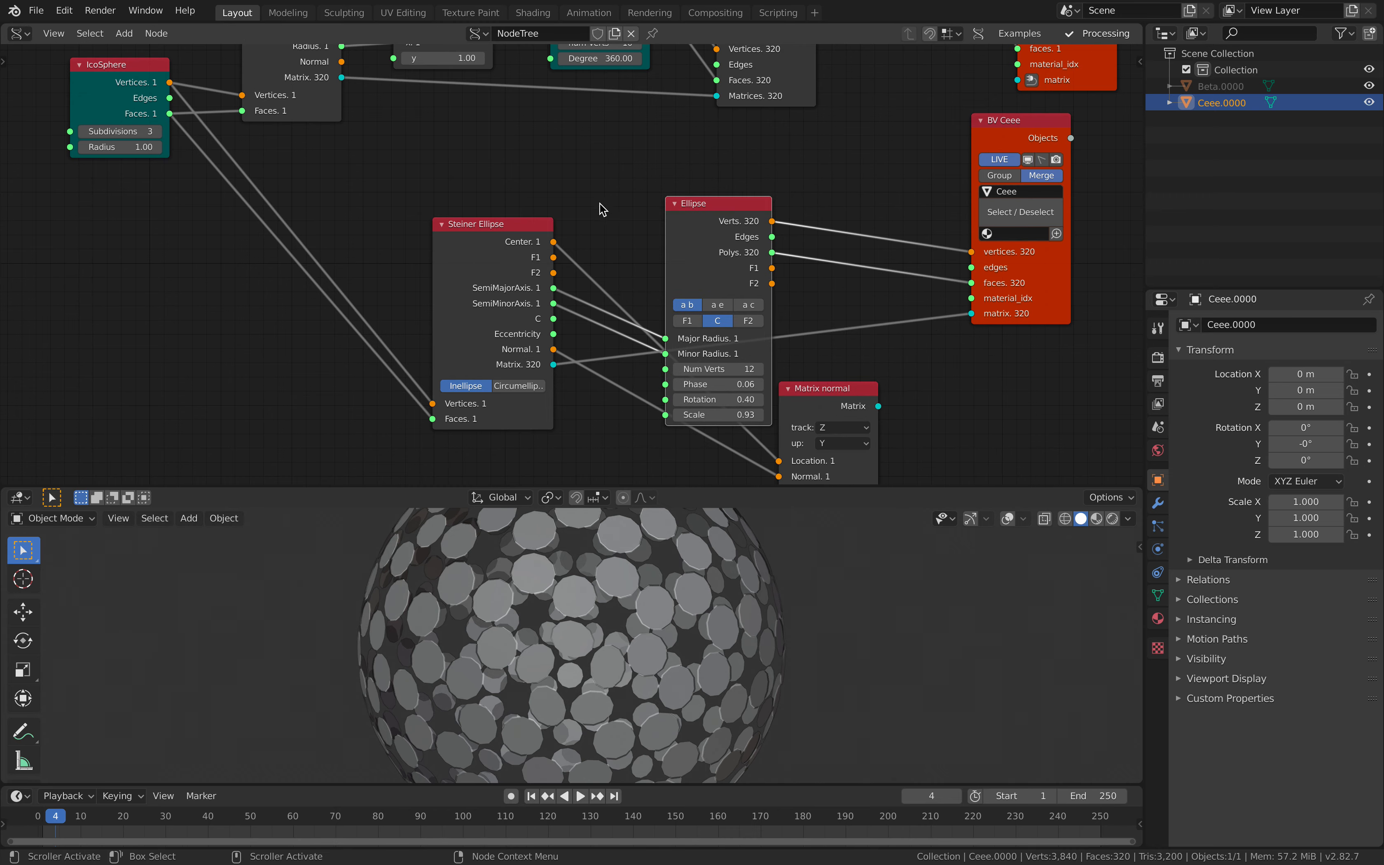
scroll(597, 202, "down", 1)
Step: Switch to the Safari browser and close the last tab
key("ctrl+Right")
left_click(1309, 44)
key("super+w")
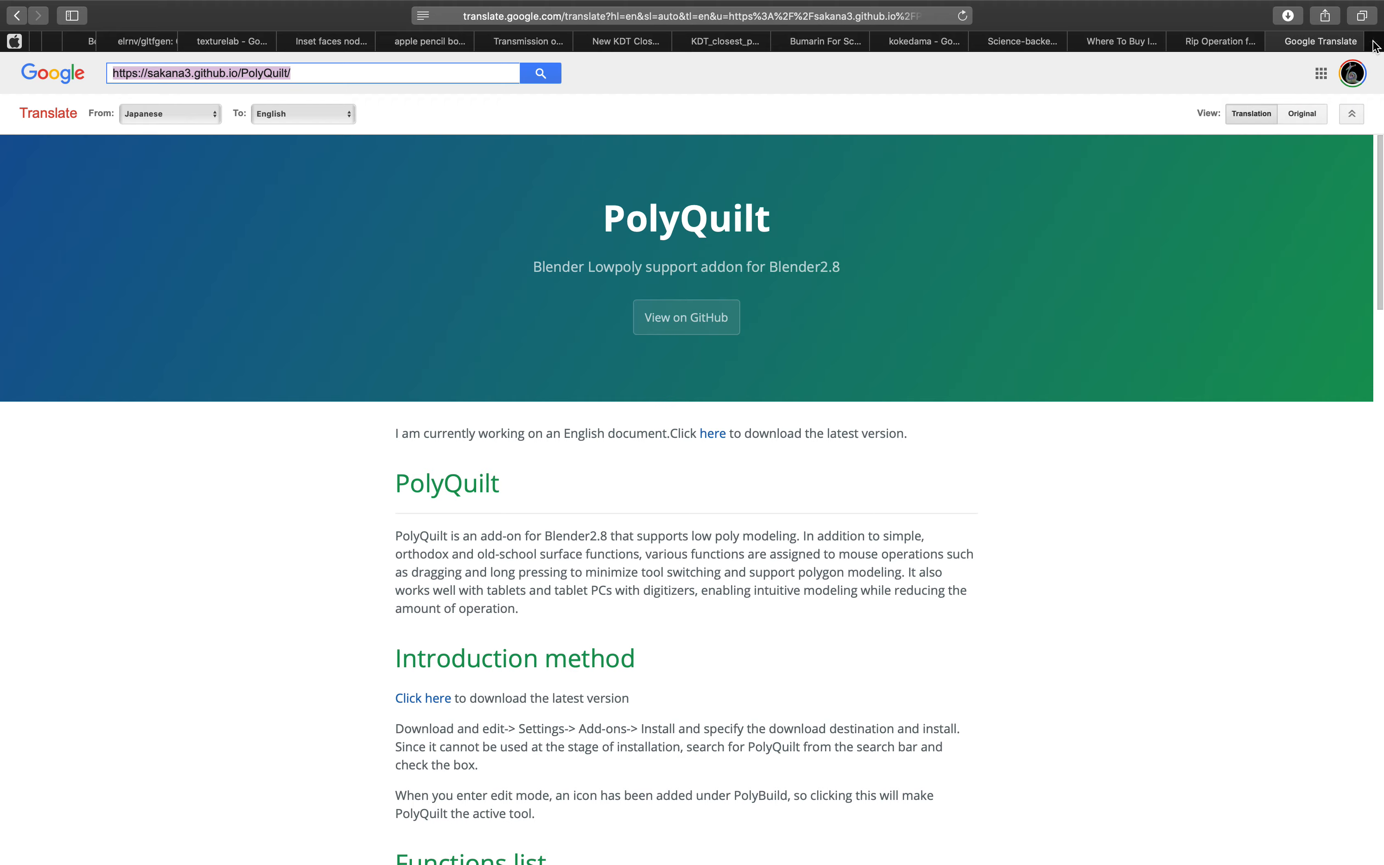
Step: Switch back to Blender and delete the Steiner Ellipse, Ellipse, Matrix normal and BV Ceee nodes, plus the leftover Ceee.0000 object
key("ctrl+Left")
middle_click_drag(589, 618, 617, 667)
scroll(550, 252, "down", 1)
middle_click_drag(547, 231, 541, 244)
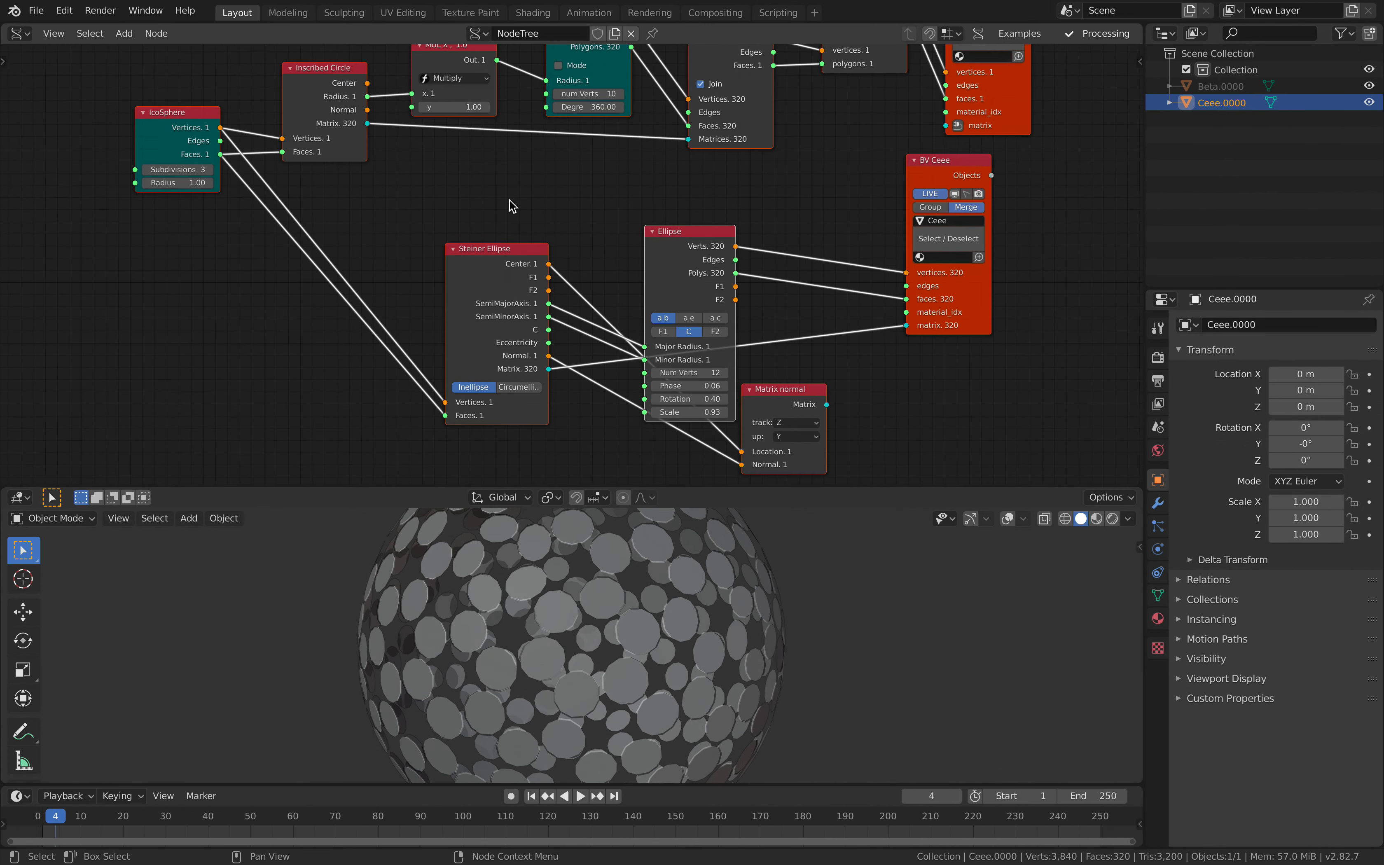
left_click_drag(468, 209, 957, 446)
key("x")
middle_click_drag(873, 314, 810, 469)
key("Delete")
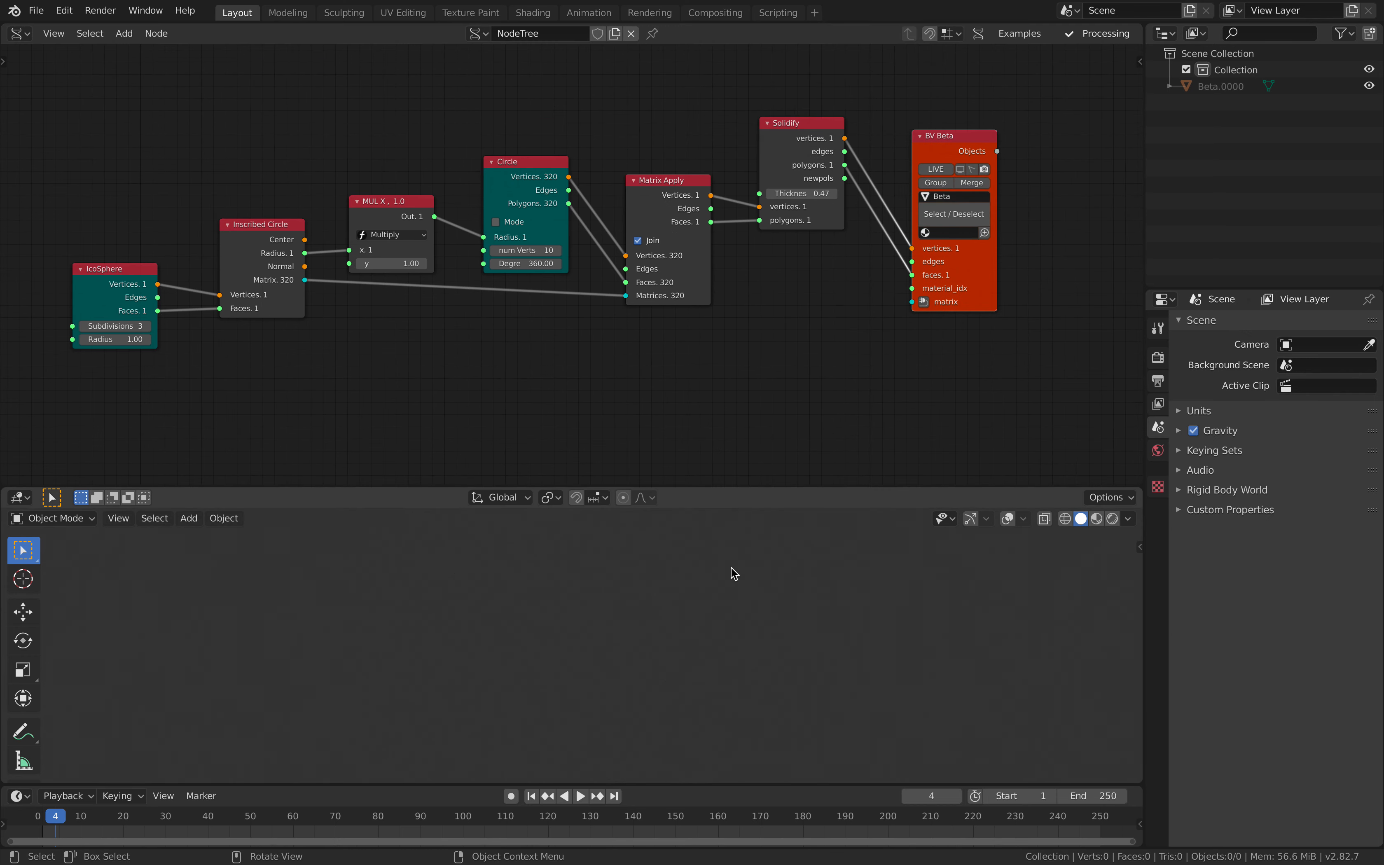
Step: Select the Beta.0000 object and turn live viewport display back on in the BV Beta viewer
left_click(1261, 87)
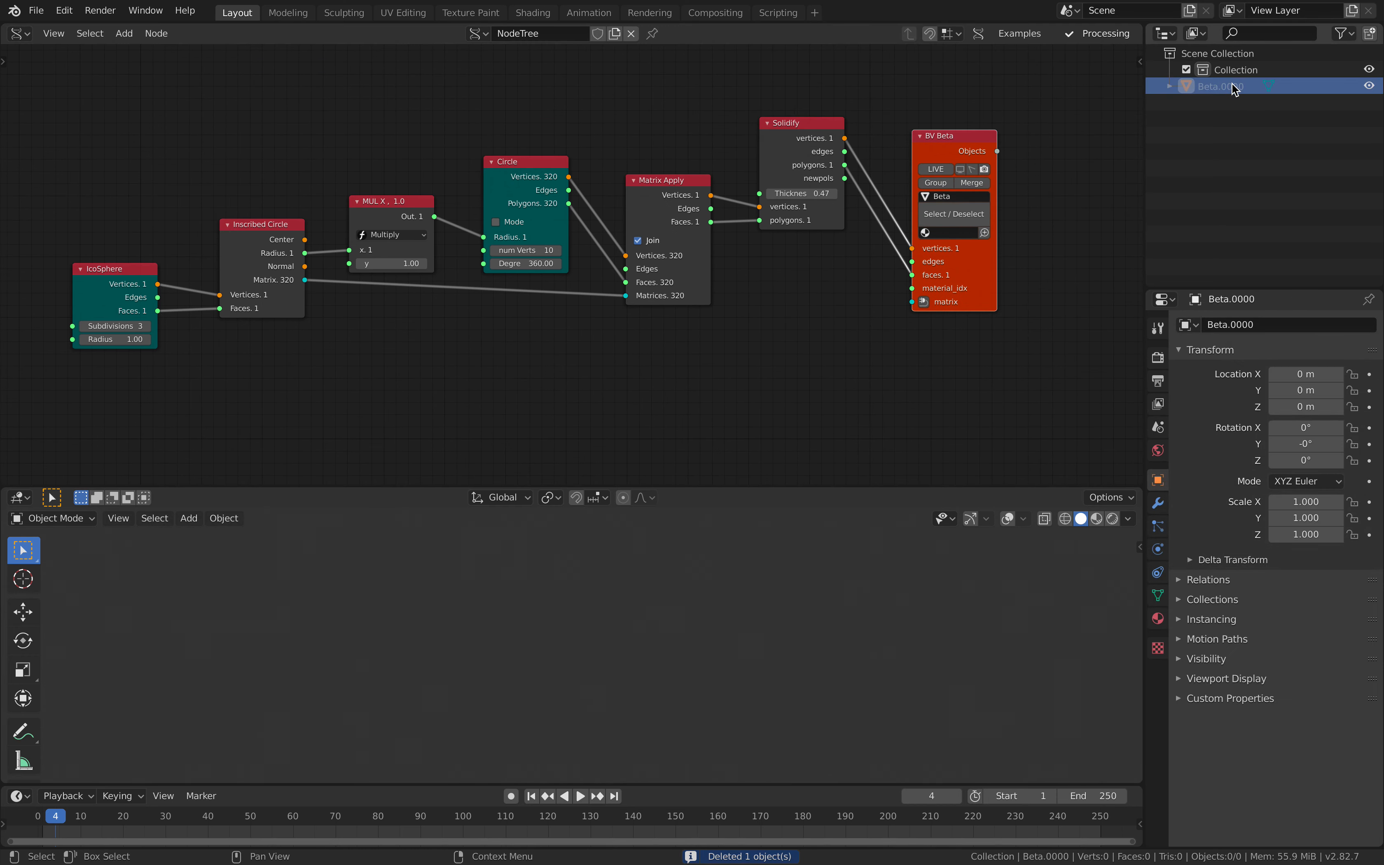
left_click(959, 171)
middle_click_drag(769, 544, 655, 572)
scroll(655, 572, "down", 1)
scroll(509, 433, "down", 1)
Step: Insert a Noise Displace node between the IcoSphere and the Inscribed Circle, fed by the IcoSphere's Vertices and Faces
middle_click_drag(506, 433, 699, 407)
scroll(385, 262, "up", 3)
left_click_drag(313, 262, 190, 296)
left_click_drag(489, 204, 466, 189)
key("shift+a")
left_click(324, 247)
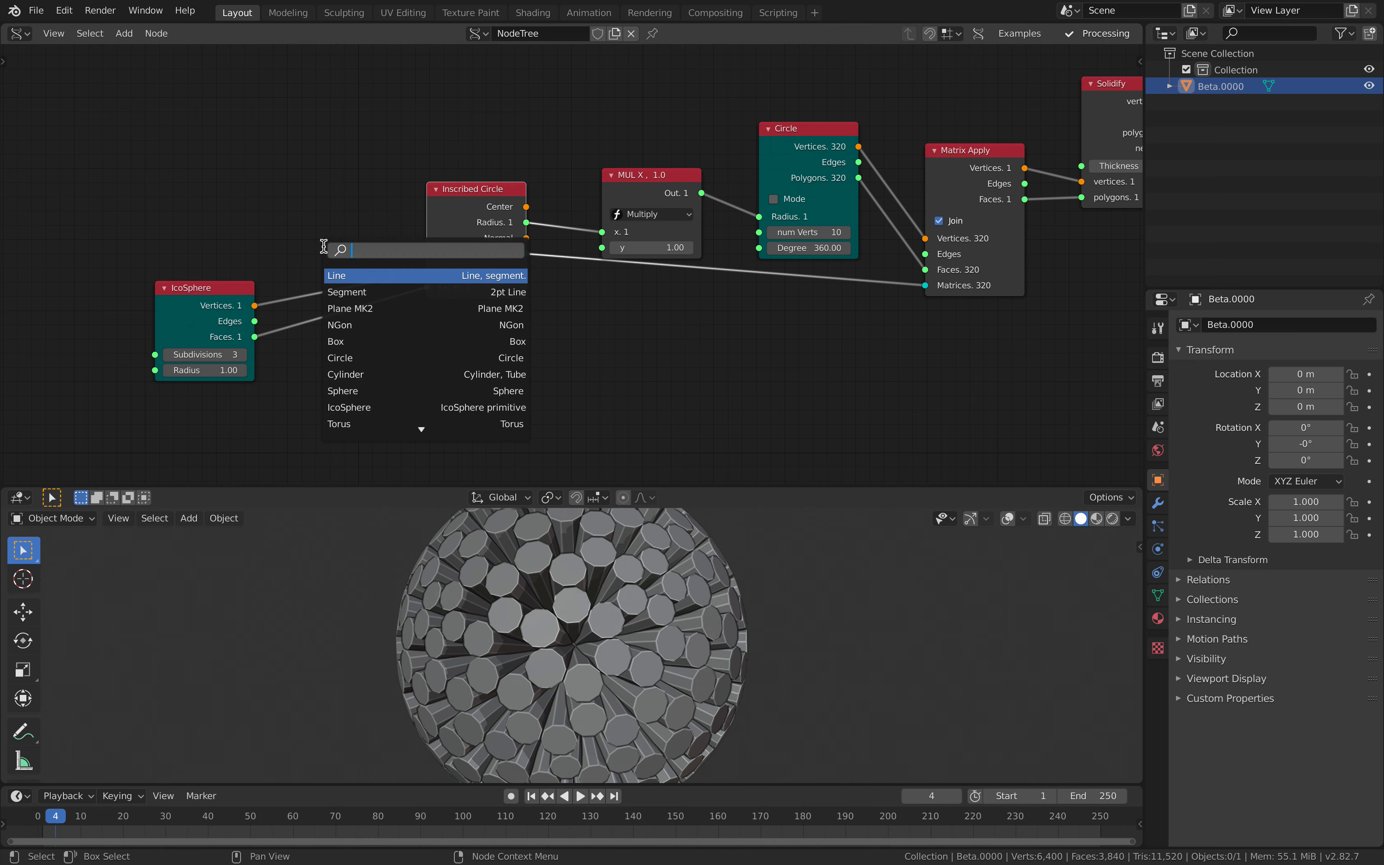
type("displa")
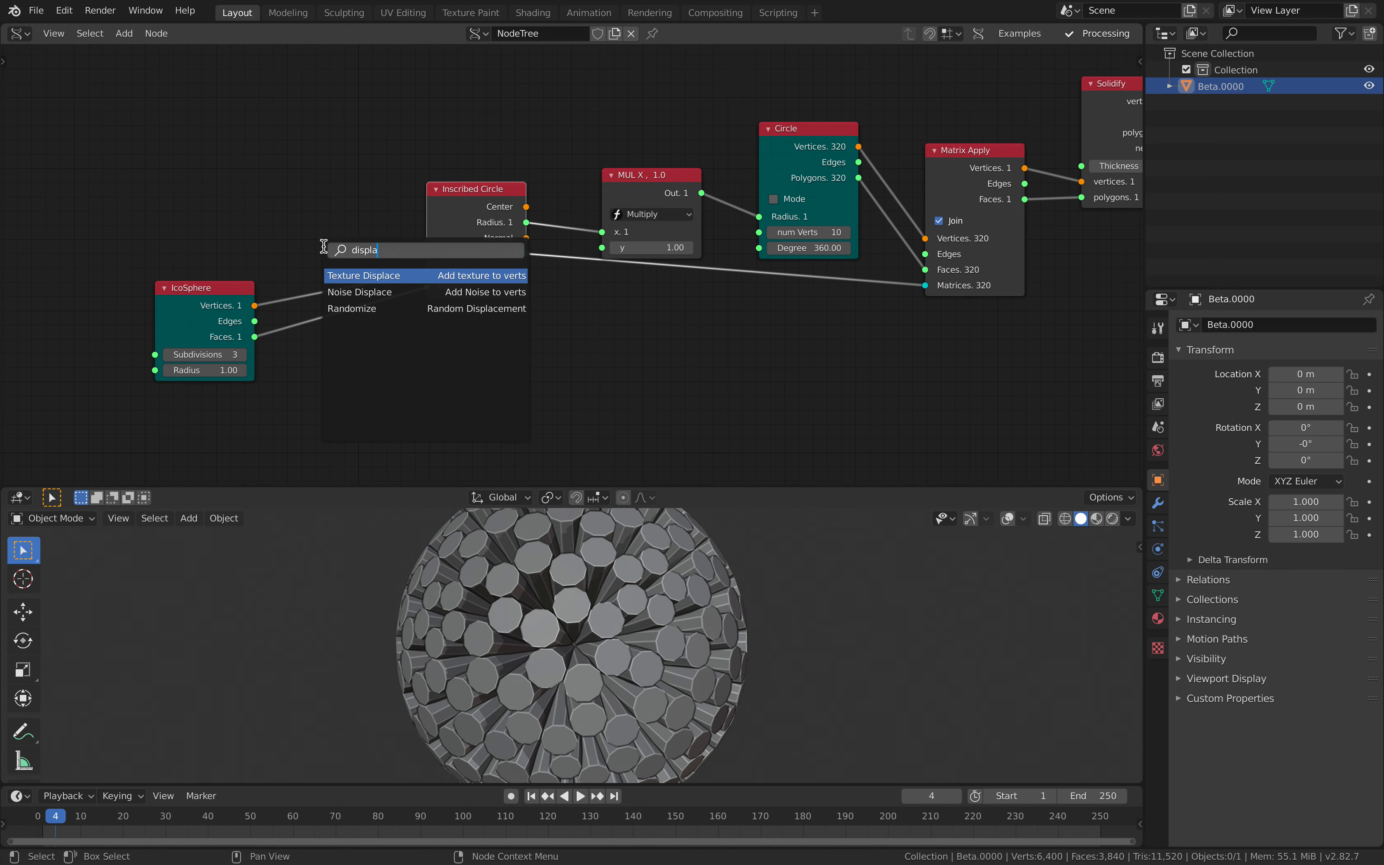
key("Down")
left_click_drag(322, 245, 375, 155)
left_click_drag(221, 296, 187, 318)
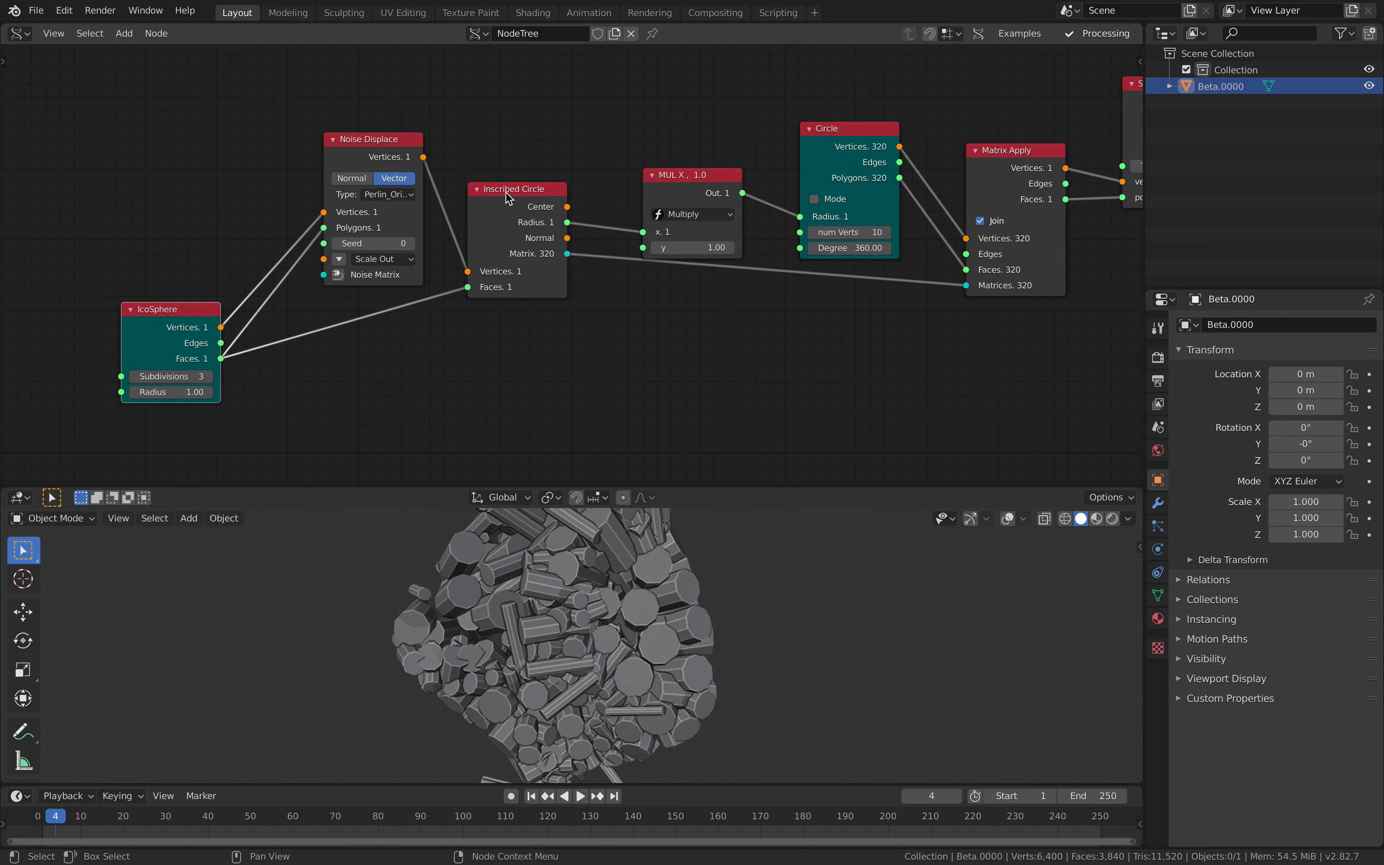
Step: Move the Inscribed Circle node down slightly and add a Matrix in node linked to the Noise Displace's Noise Matrix input
left_click_drag(498, 193, 494, 223)
left_click(380, 259)
left_click_drag(397, 276, 339, 305)
middle_click_drag(627, 627, 583, 720)
middle_click_drag(385, 389, 517, 339)
left_click(471, 224)
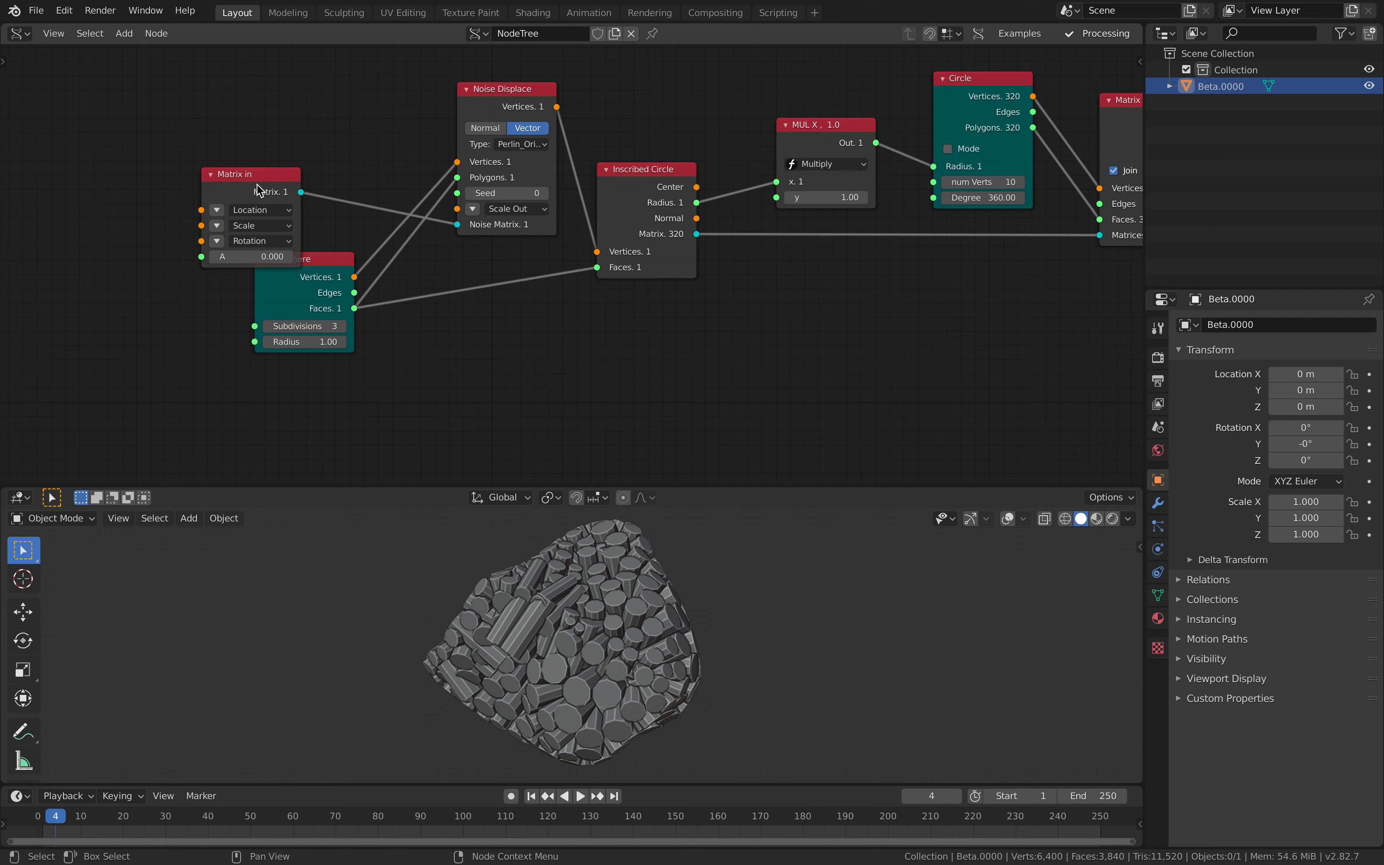
Step: Move the Matrix in node up, expand its Location and set the Z value to 11.040
left_click_drag(256, 184, 275, 141)
left_click(235, 168)
left_click_drag(277, 195, 329, 195)
middle_click_drag(869, 238, 673, 312)
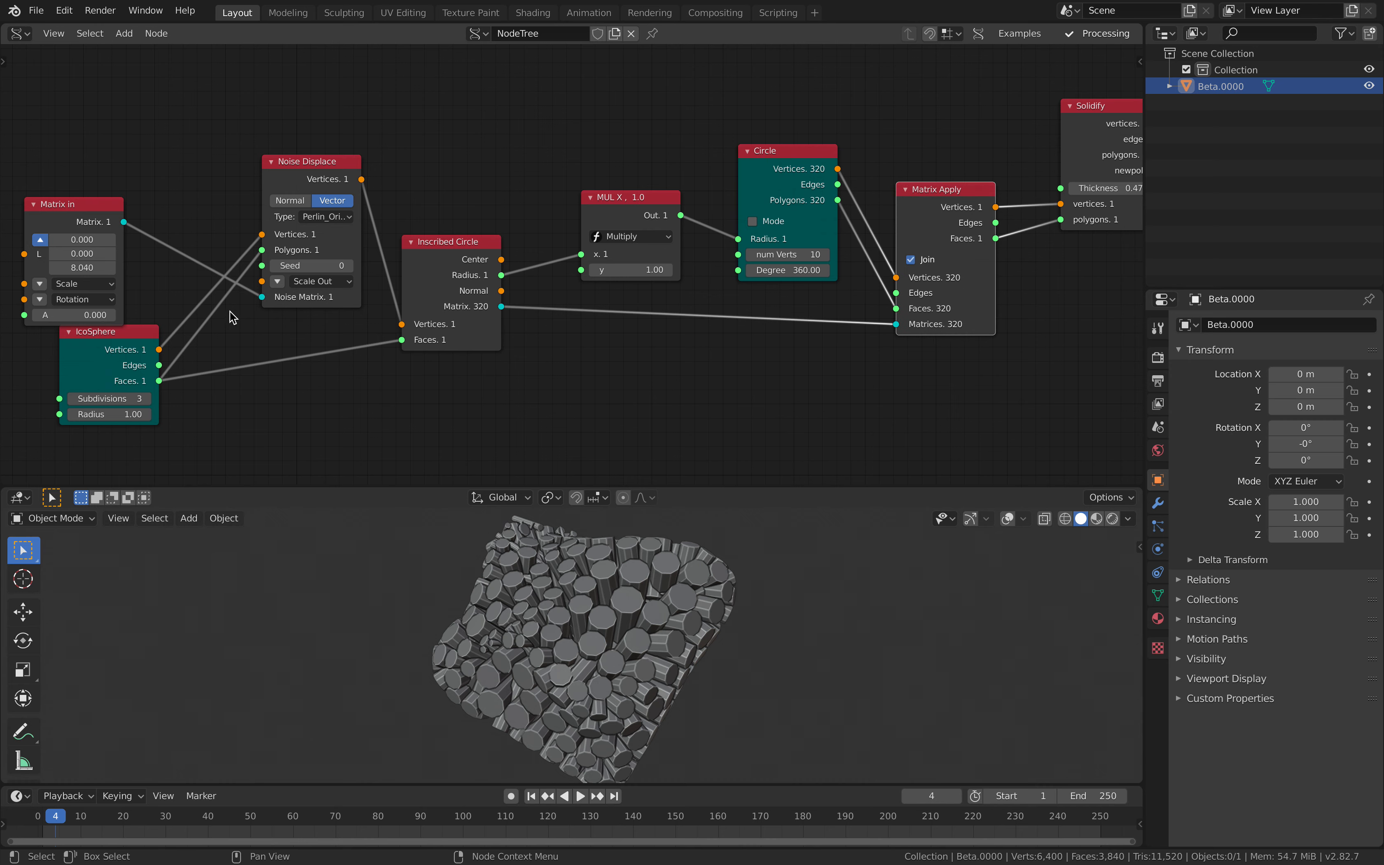
left_click_drag(82, 267, 90, 267)
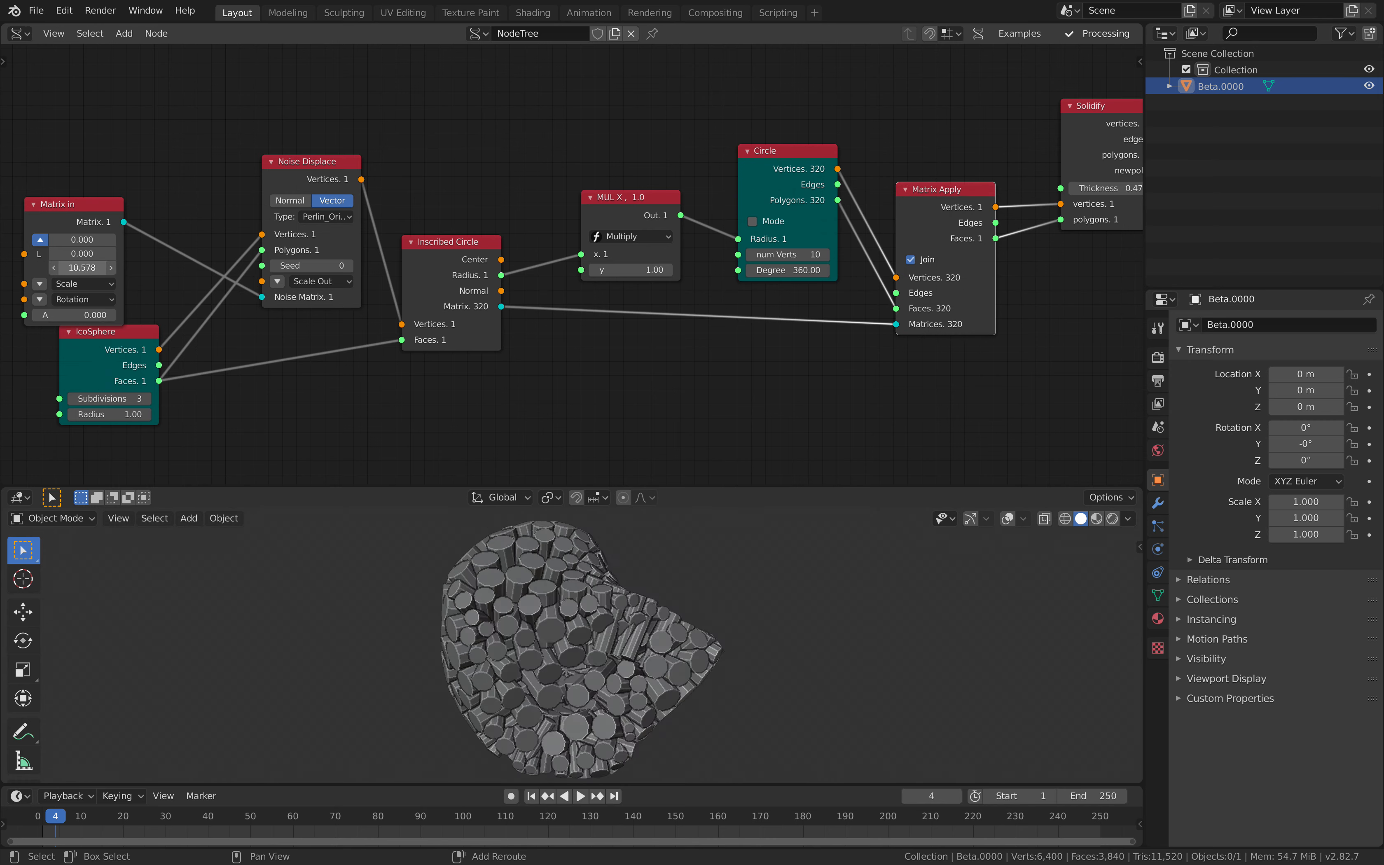
Step: Set the IcoSphere's Radius to 1.27 and the Solidify node's Thickness to -0.36
middle_click_drag(247, 210, 316, 182)
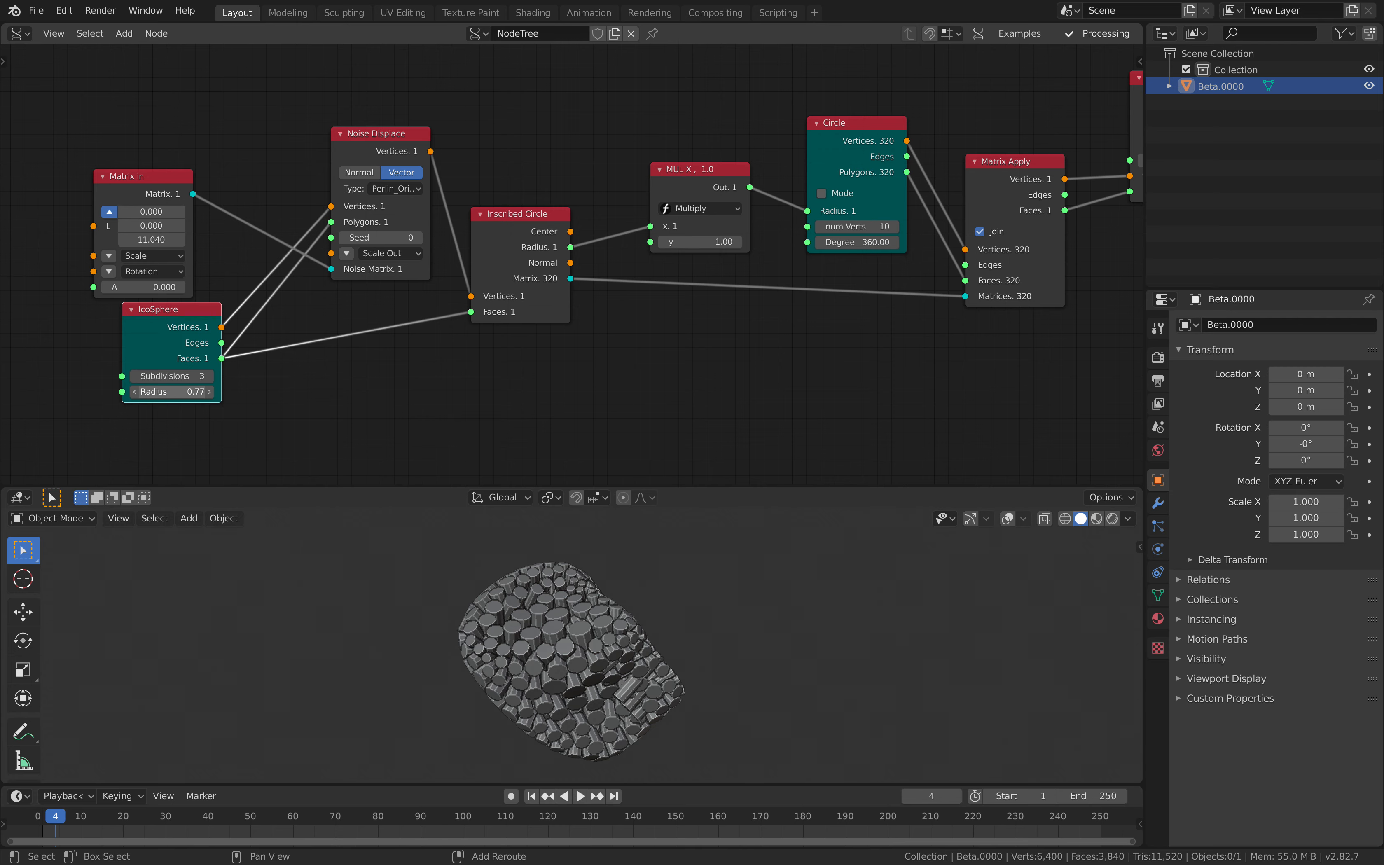
left_click_drag(193, 388, 177, 389)
middle_click_drag(766, 218, 492, 244)
mouse_move(906, 187)
left_mouse_down()
mouse_move(852, 186)
mouse_move(886, 186)
left_mouse_up()
mouse_move(698, 601)
middle_mouse_down()
mouse_move(586, 613)
mouse_move(686, 601)
middle_mouse_up()
scroll(586, 613, "down", 2)
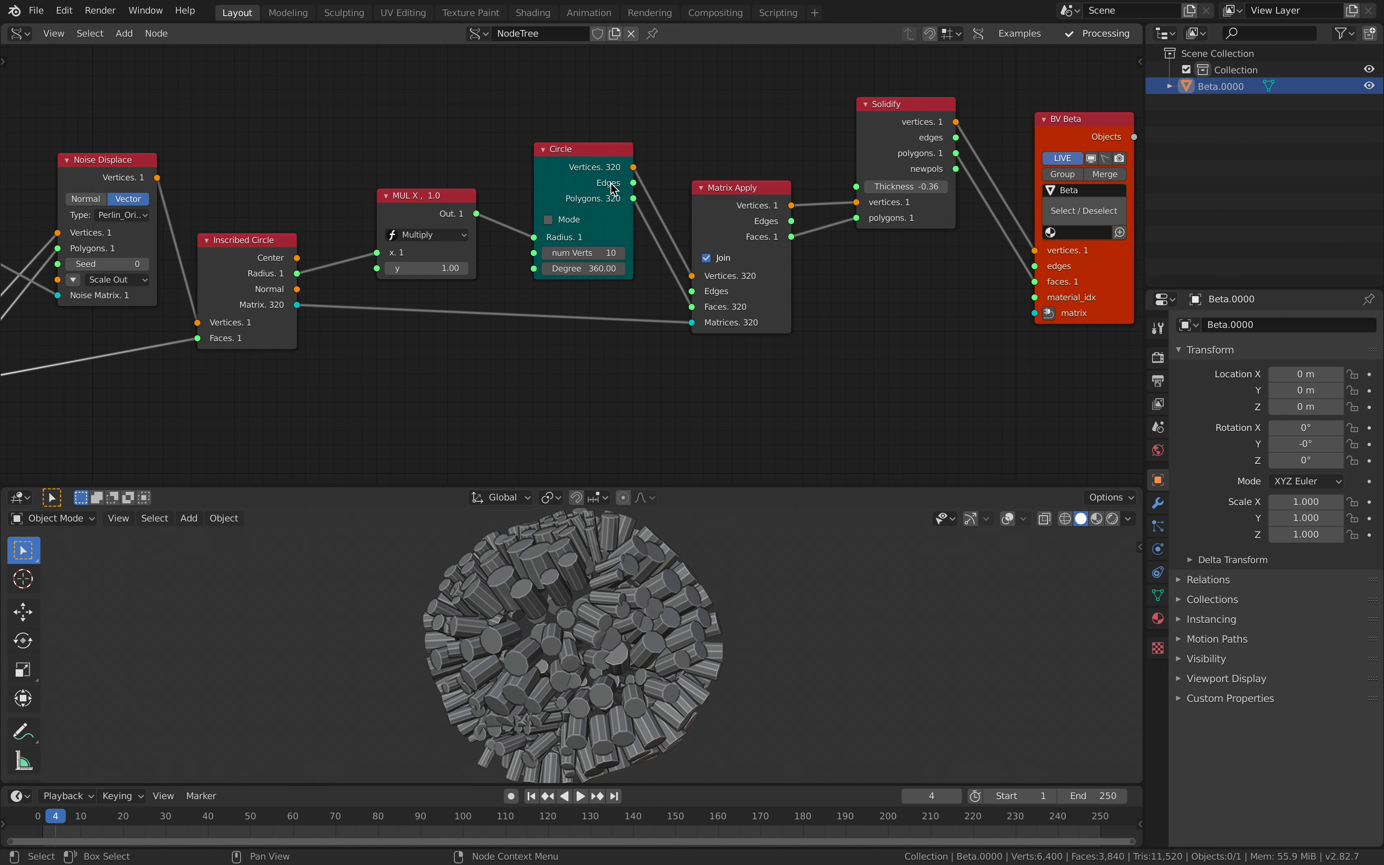
Step: Spread out the Noise Displace, IcoSphere and Inscribed Circle nodes to make the links easier to follow
middle_click_drag(118, 160, 541, 110)
left_click_drag(542, 110, 506, 112)
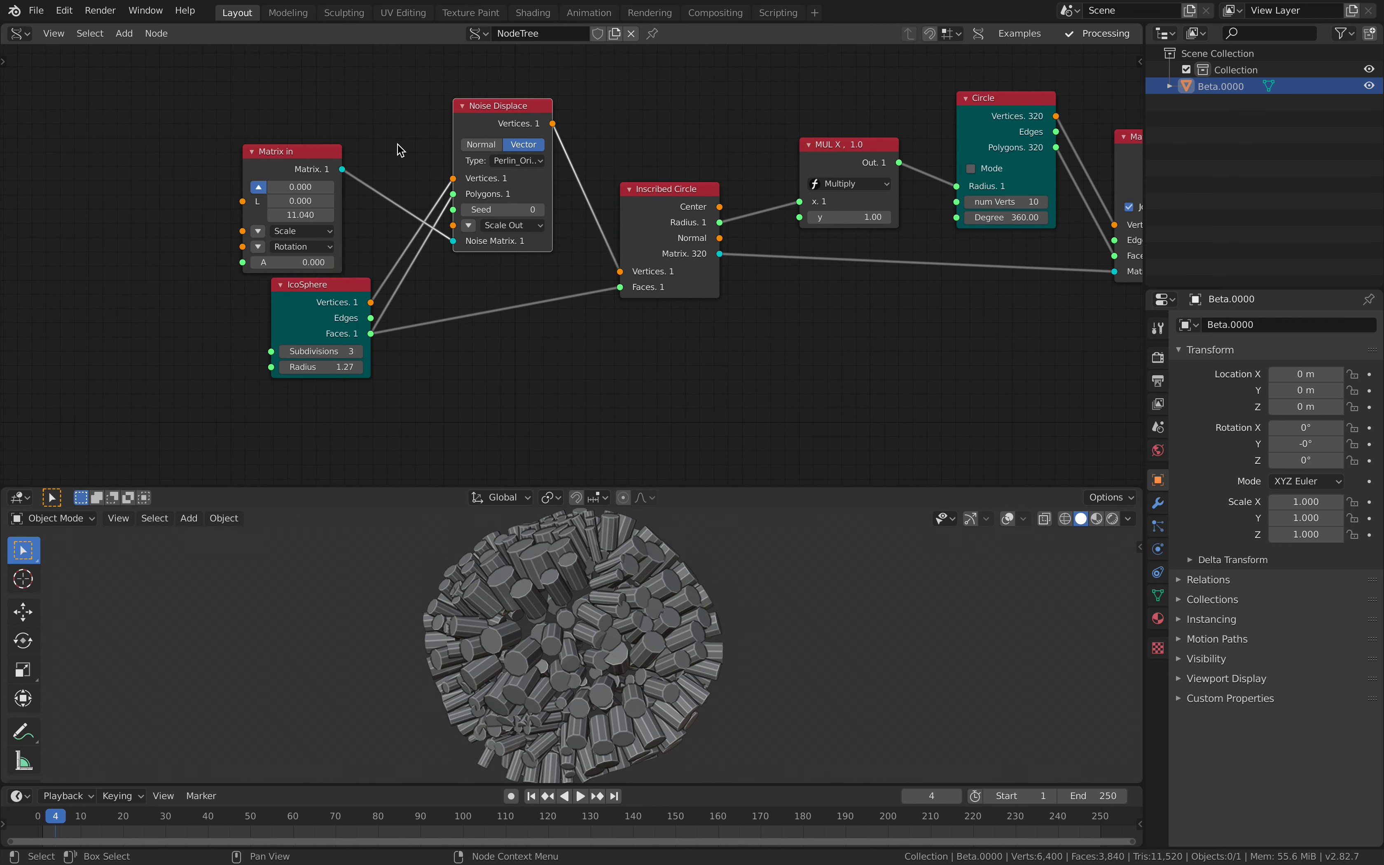
left_click_drag(343, 291, 205, 319)
left_click_drag(665, 208, 651, 212)
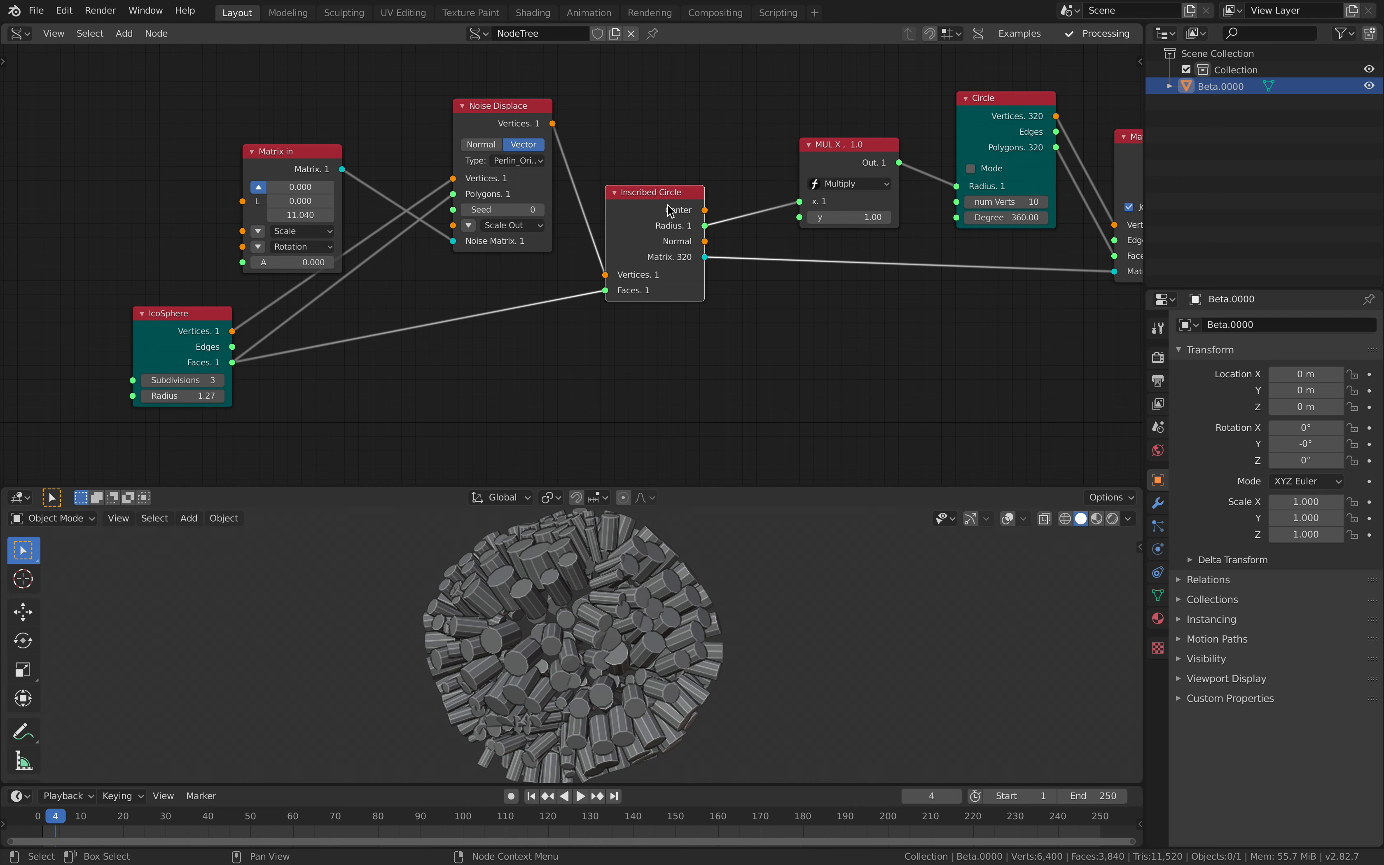
middle_click_drag(731, 259, 397, 287)
scroll(397, 287, "up", 4)
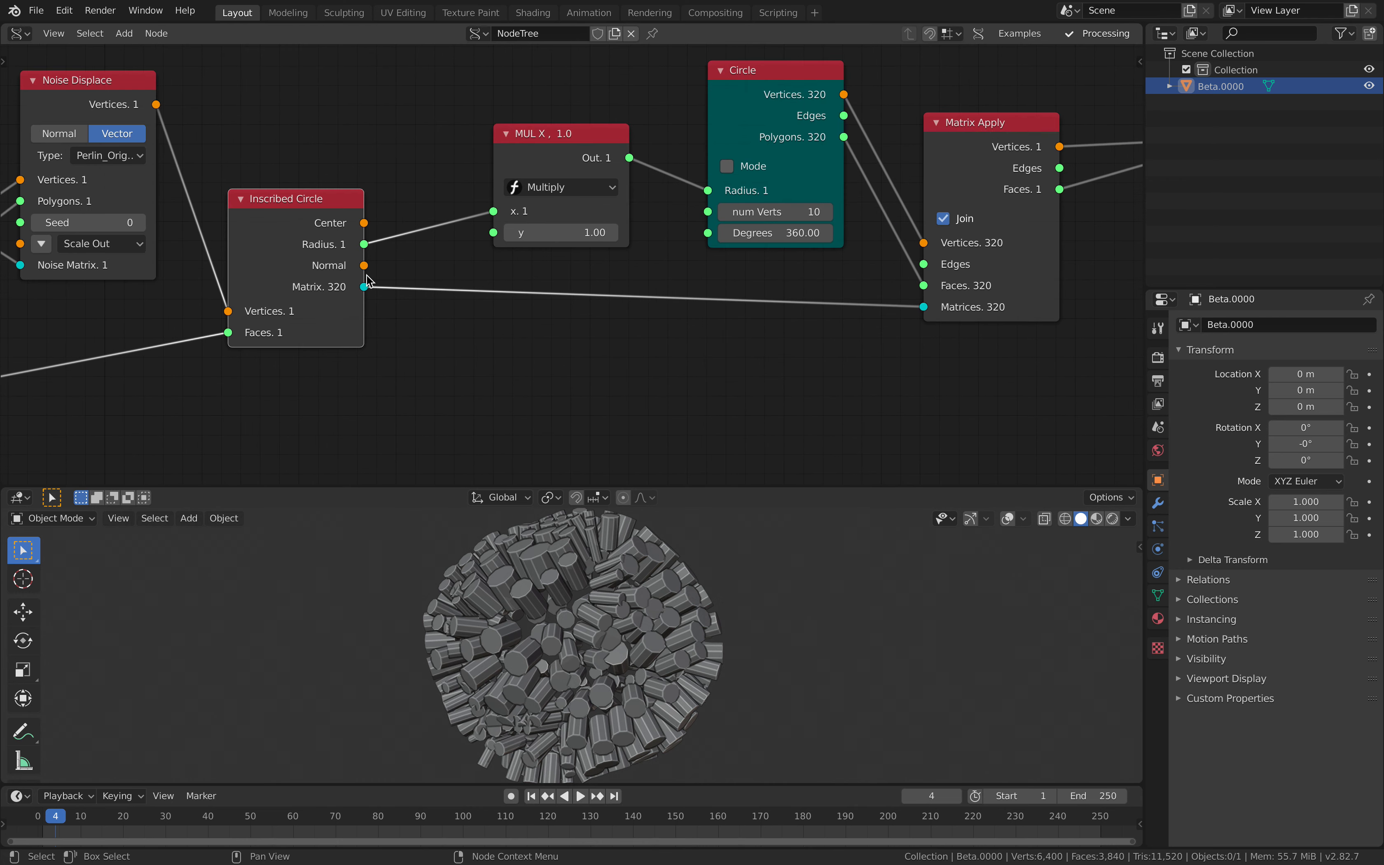
left_click_drag(364, 223, 542, 369)
scroll(486, 278, "down", 4)
left_click_drag(406, 244, 433, 301)
Step: Duplicate the BV Beta viewer below the Matrix Apply node and name the copy Cee
scroll(640, 306, "down", 2)
middle_click_drag(650, 307, 482, 273)
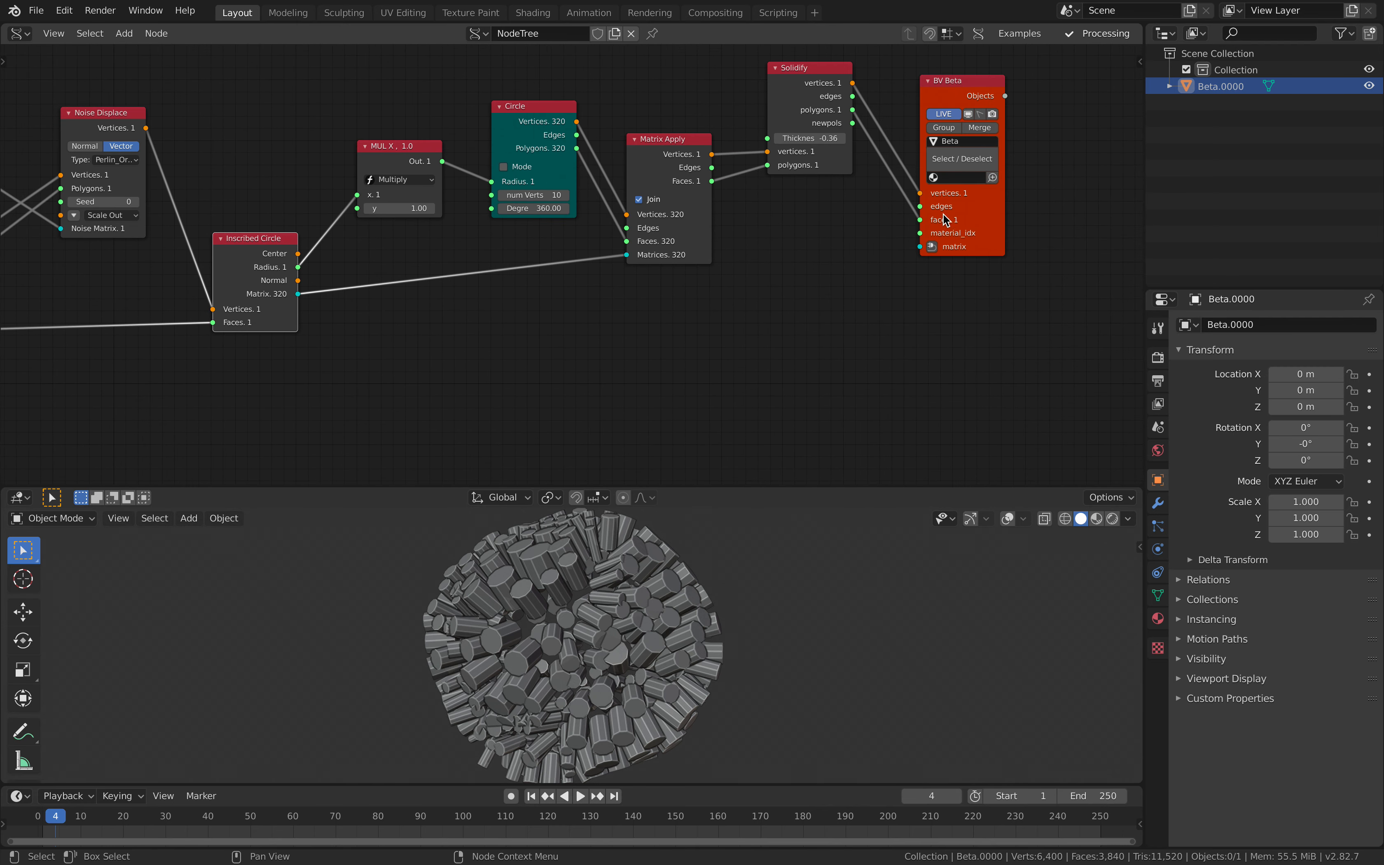
left_click_drag(973, 218, 990, 200)
key("shift+d")
left_click(746, 398)
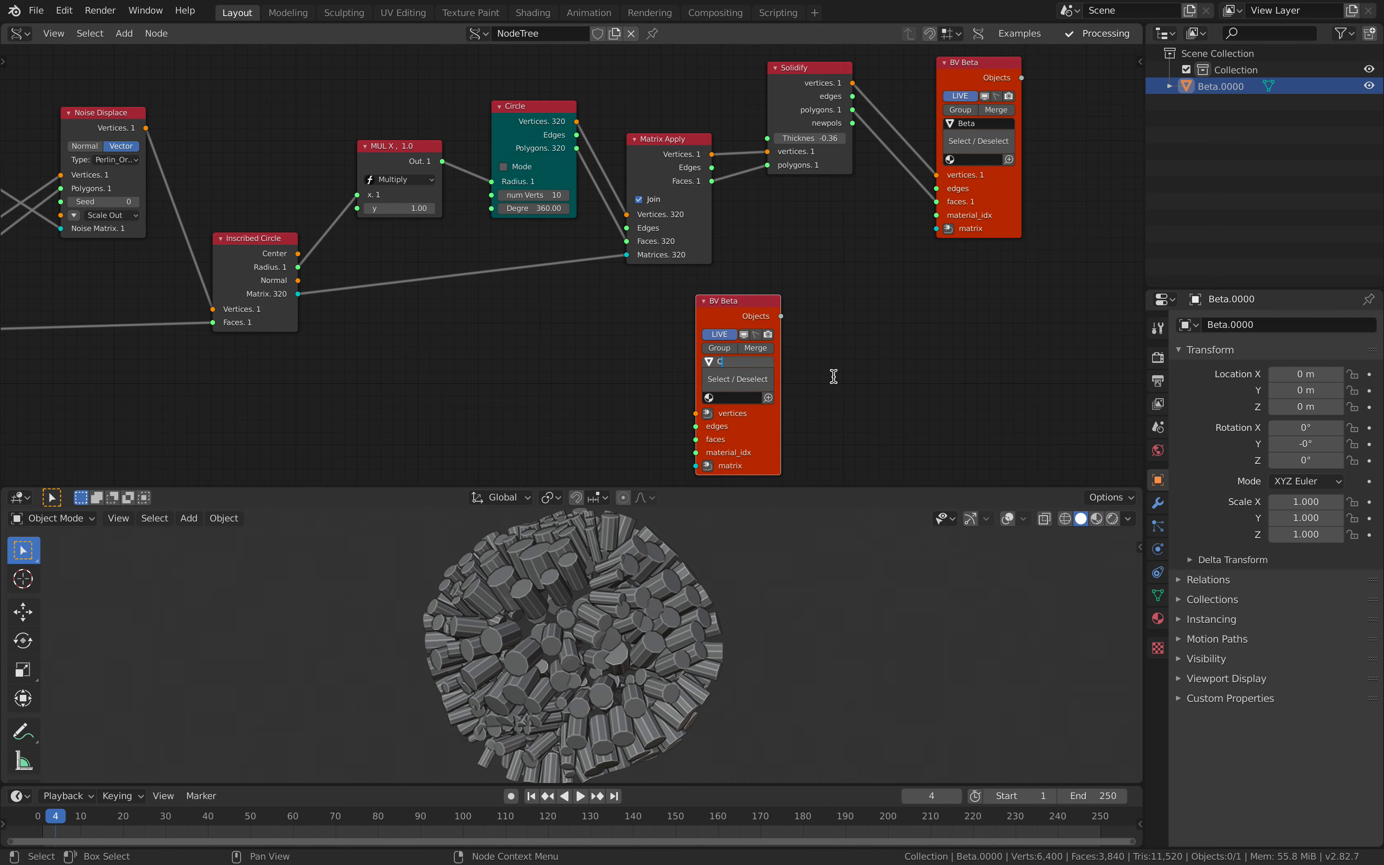
left_click_drag(766, 322, 791, 321)
scroll(418, 359, "up", 1)
Step: Add a Matrix normal node and feed it the Inscribed Circle's Center as Location and Normal as Normal
middle_click_drag(418, 359, 474, 324)
key("alt+space")
type("matrix n")
key("Return")
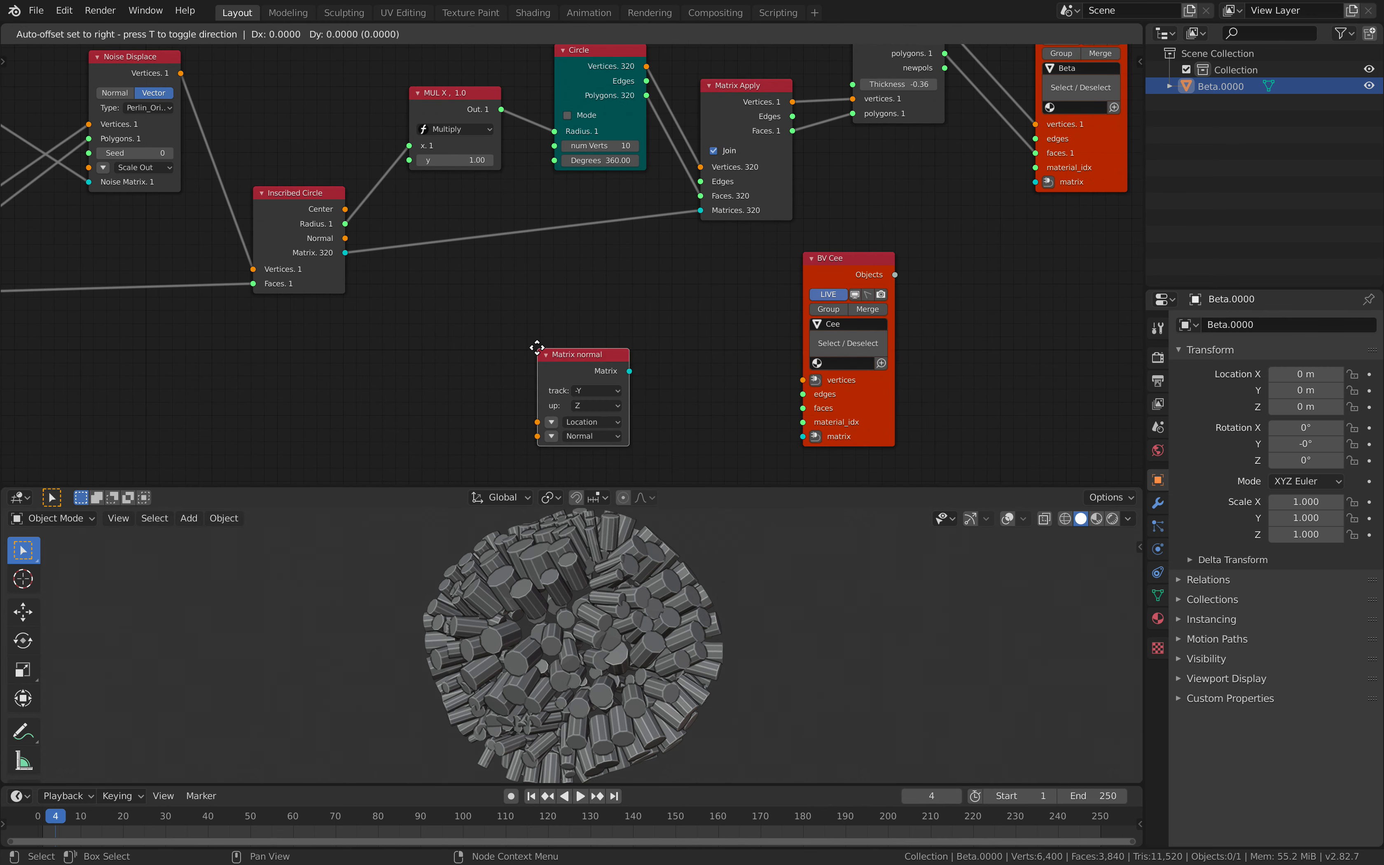
left_click(615, 288)
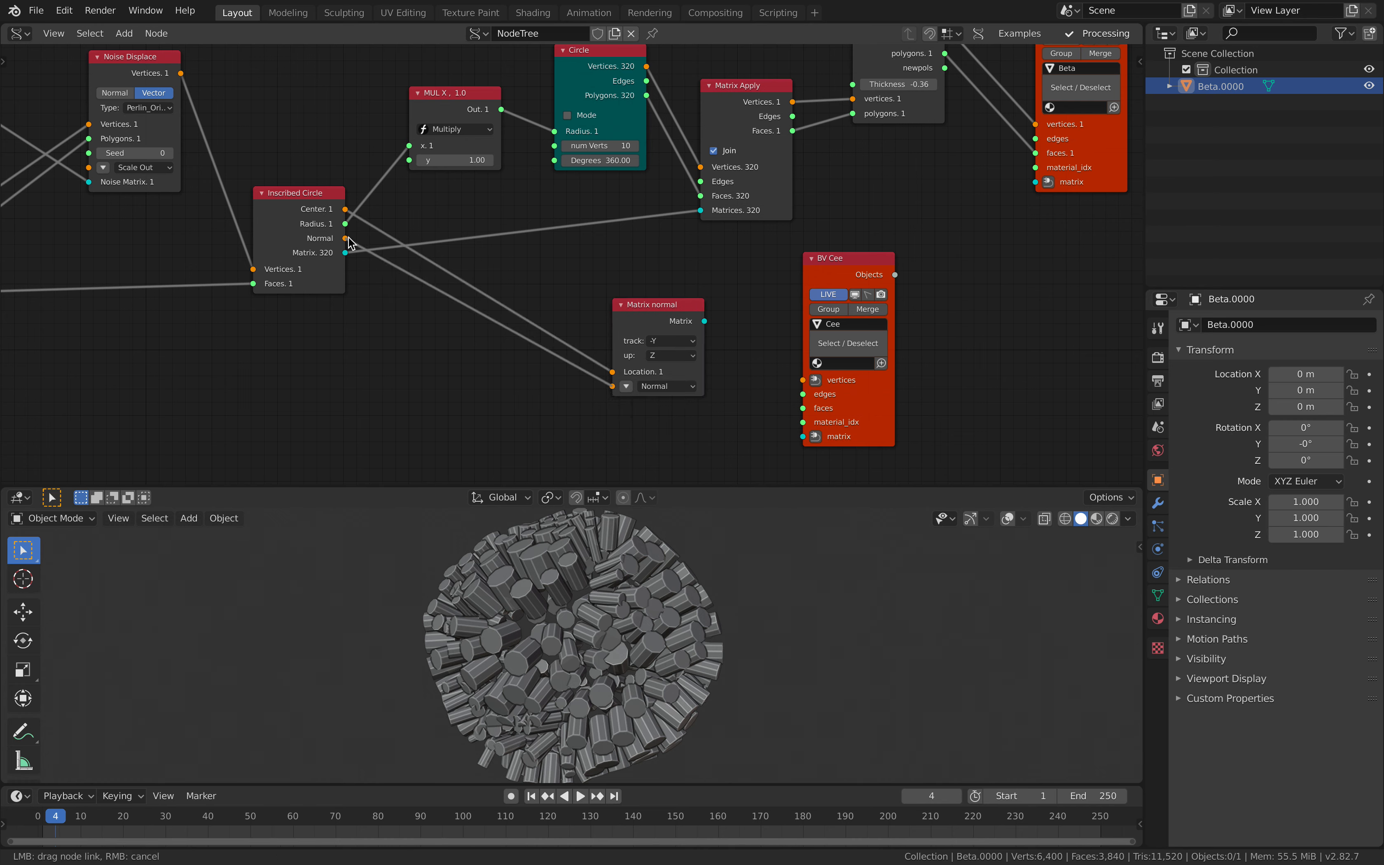
Step: Connect the Matrix normal output to BV Cee's matrix input, spread the two nodes apart and enable Merge on the viewer
left_click_drag(702, 321, 808, 438)
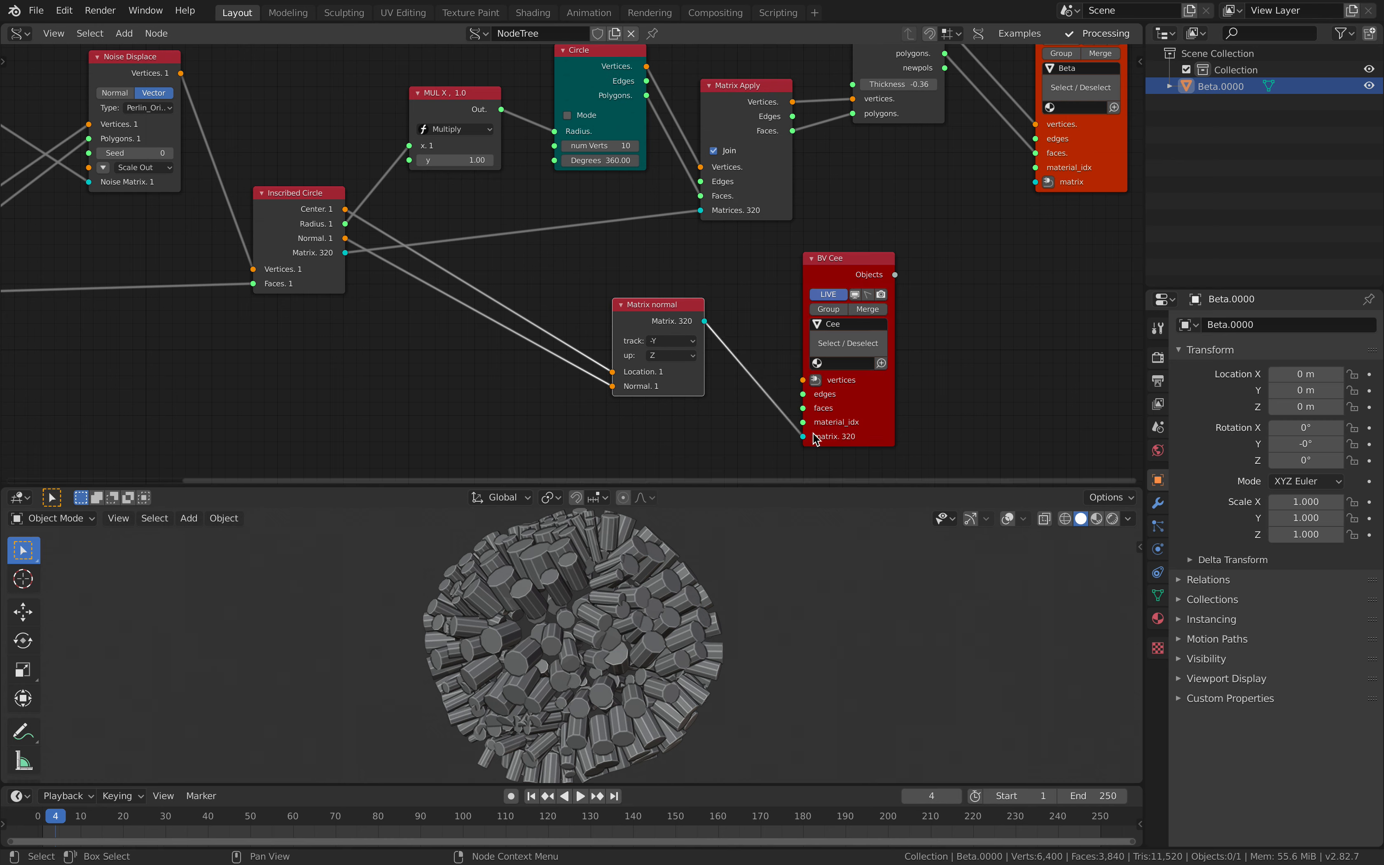
left_click_drag(672, 318, 576, 350)
left_click_drag(844, 270, 935, 245)
Step: Add a Cylinder node with its Vertices and Polygons linked to BV Cee, and hide the Beta.0000 object
key("shift+a")
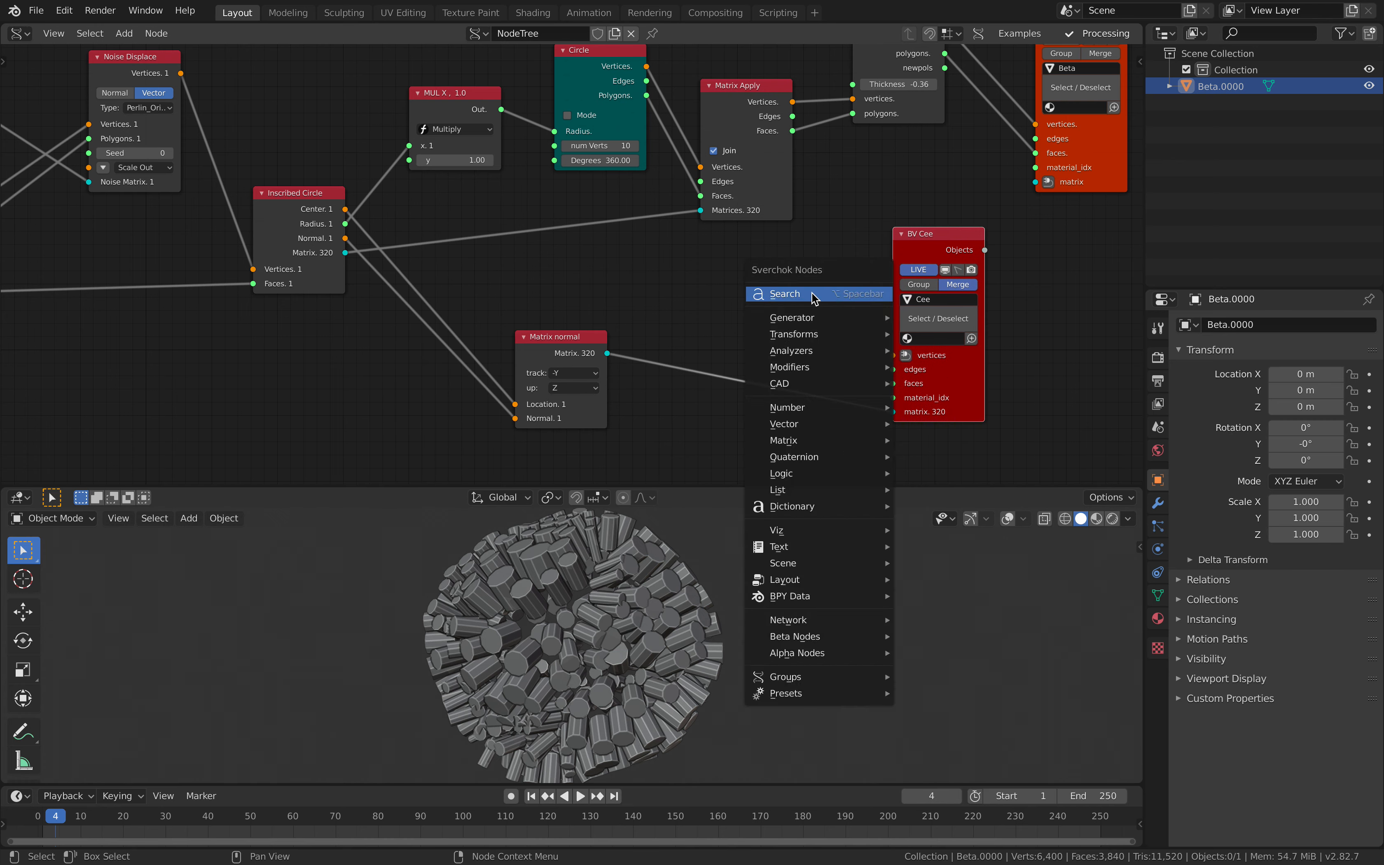
left_click(812, 293)
type("cyl")
key("Return")
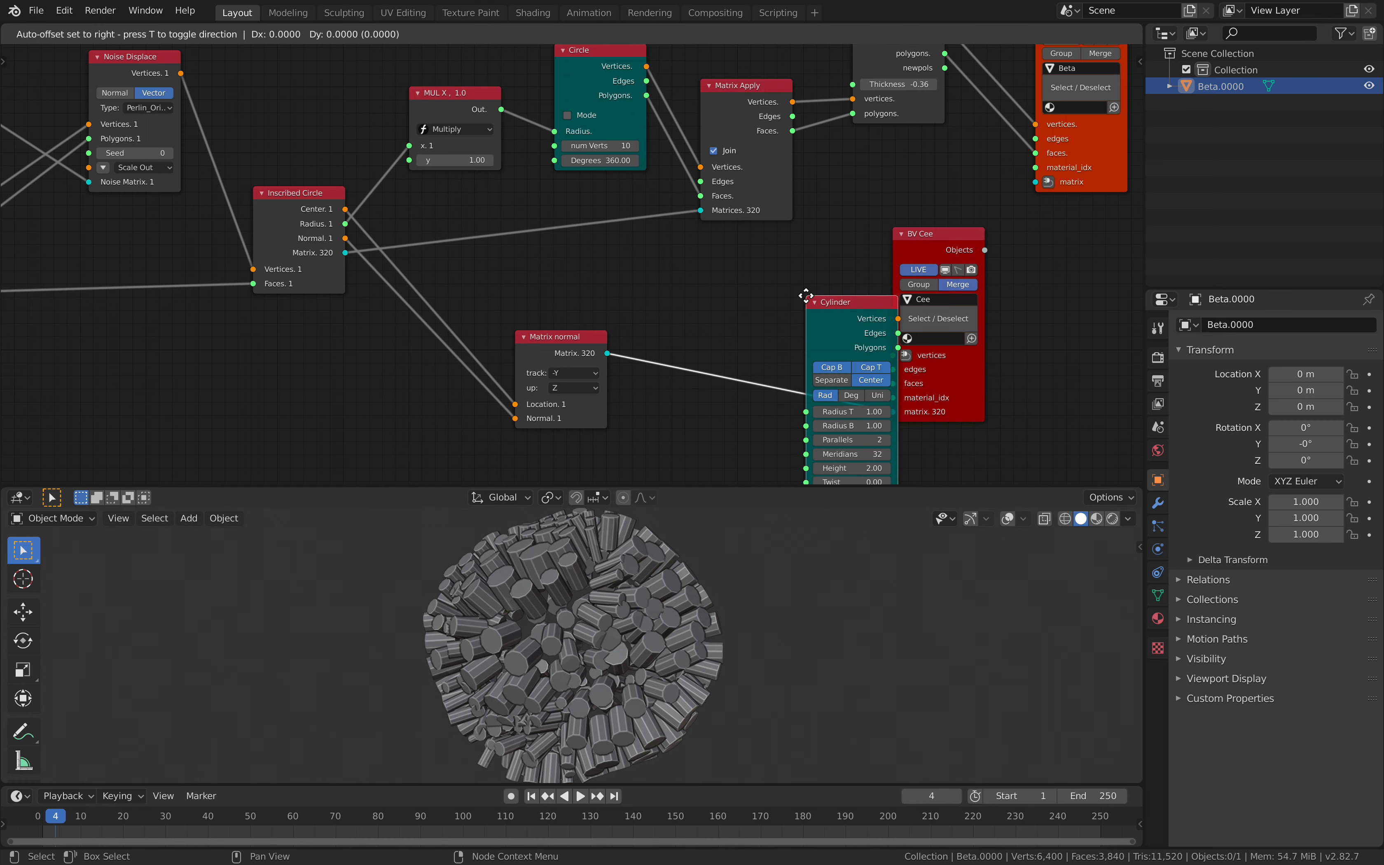
middle_click_drag(718, 402, 696, 317)
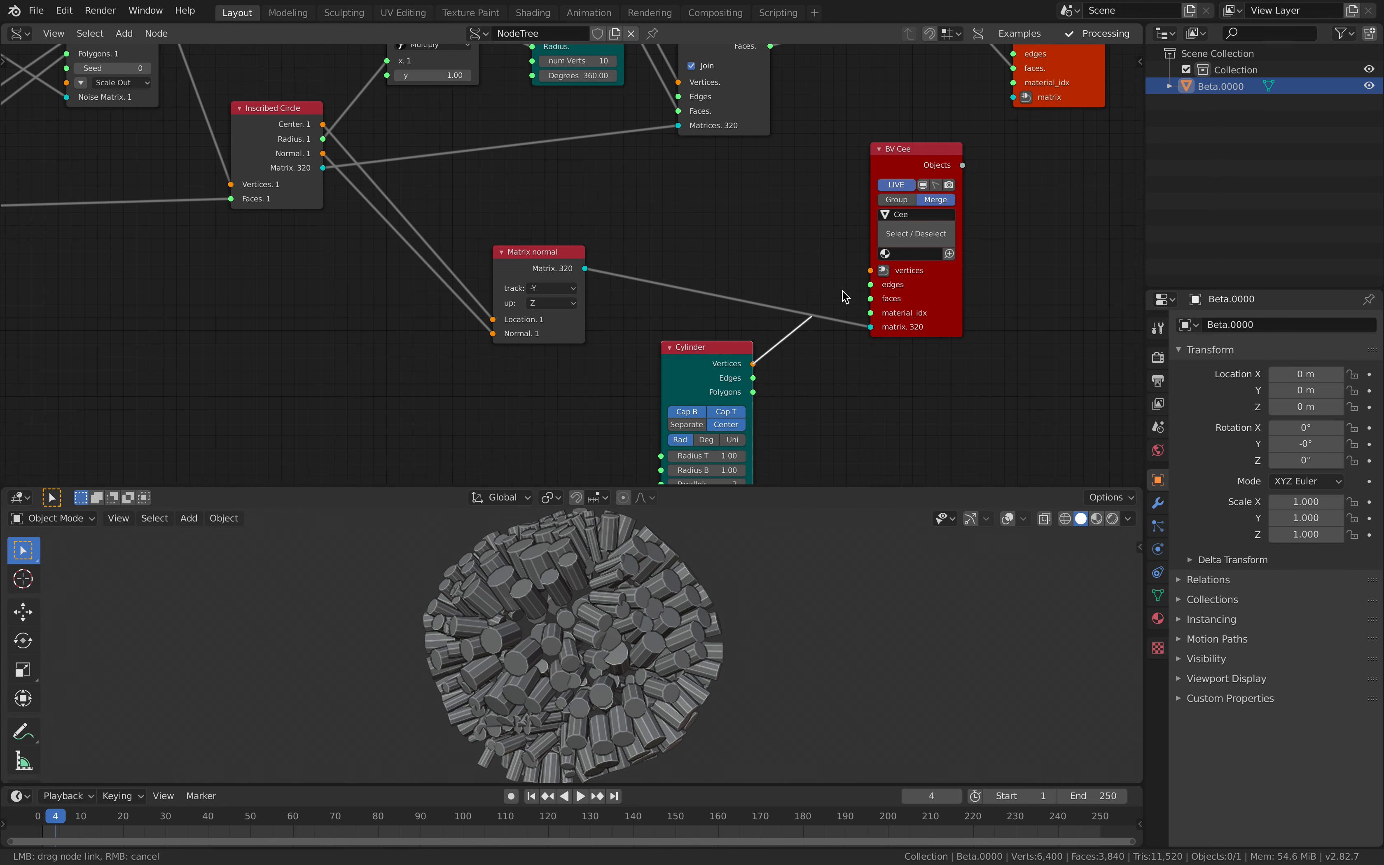
left_click_drag(878, 272, 754, 392)
left_click(1368, 85)
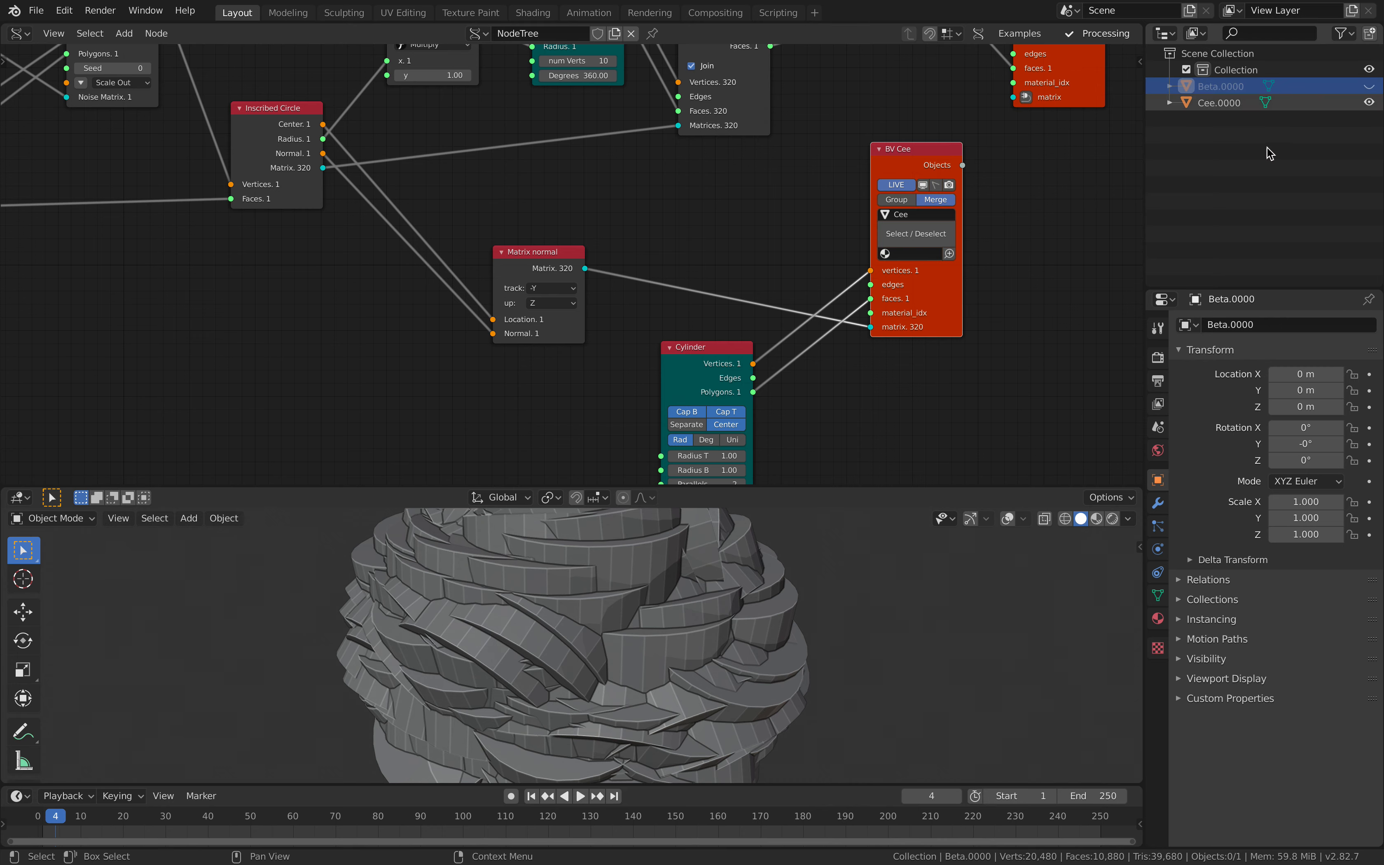
Step: Set the Cylinder node's Radius T and Radius B to 0.06
middle_click_drag(845, 580, 761, 597)
scroll(761, 597, "down", 2)
middle_click_drag(787, 373, 810, 318)
left_click_drag(727, 413, 671, 413)
scroll(849, 381, "up", 2)
Step: Cycle through the Matrix normal node's axis options and set track to -Z and up to Z
middle_click_drag(853, 380, 822, 376)
left_click_drag(510, 198, 494, 186)
middle_click_drag(525, 204, 618, 256)
scroll(620, 259, "up", 1)
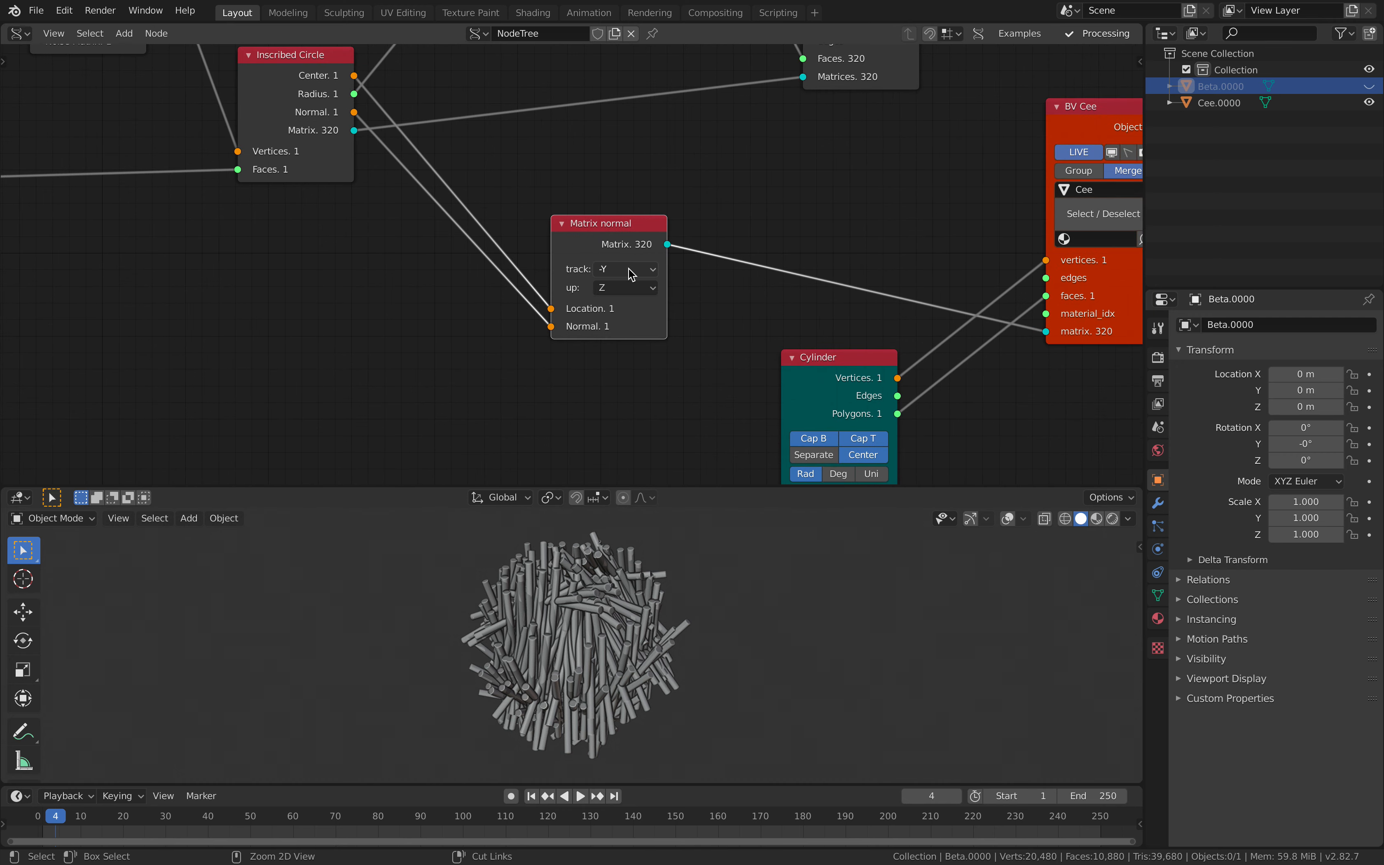
scroll(628, 270, "down", 1, "ctrl")
scroll(627, 289, "down", 1, "ctrl")
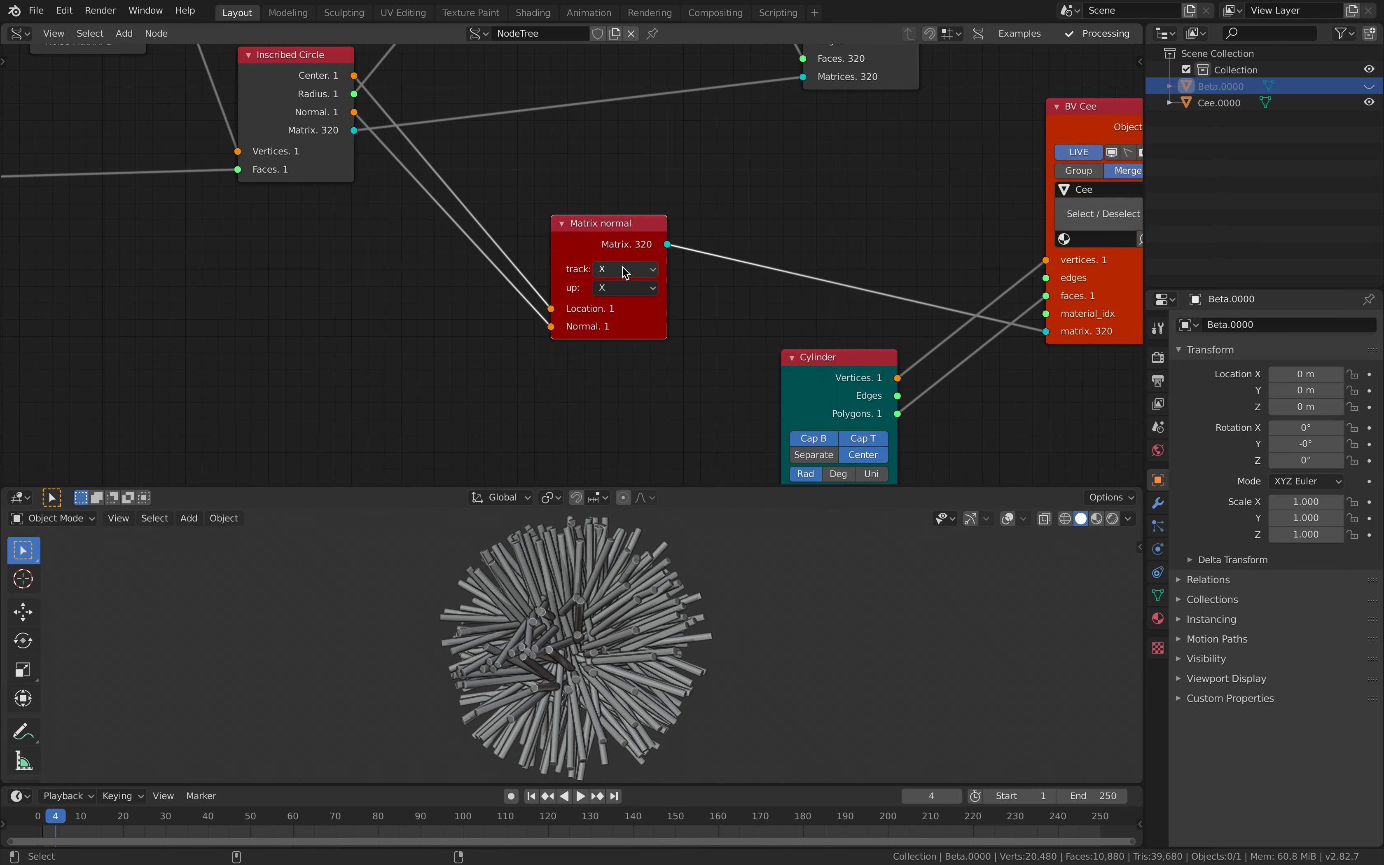
scroll(625, 273, "up", 4, "ctrl")
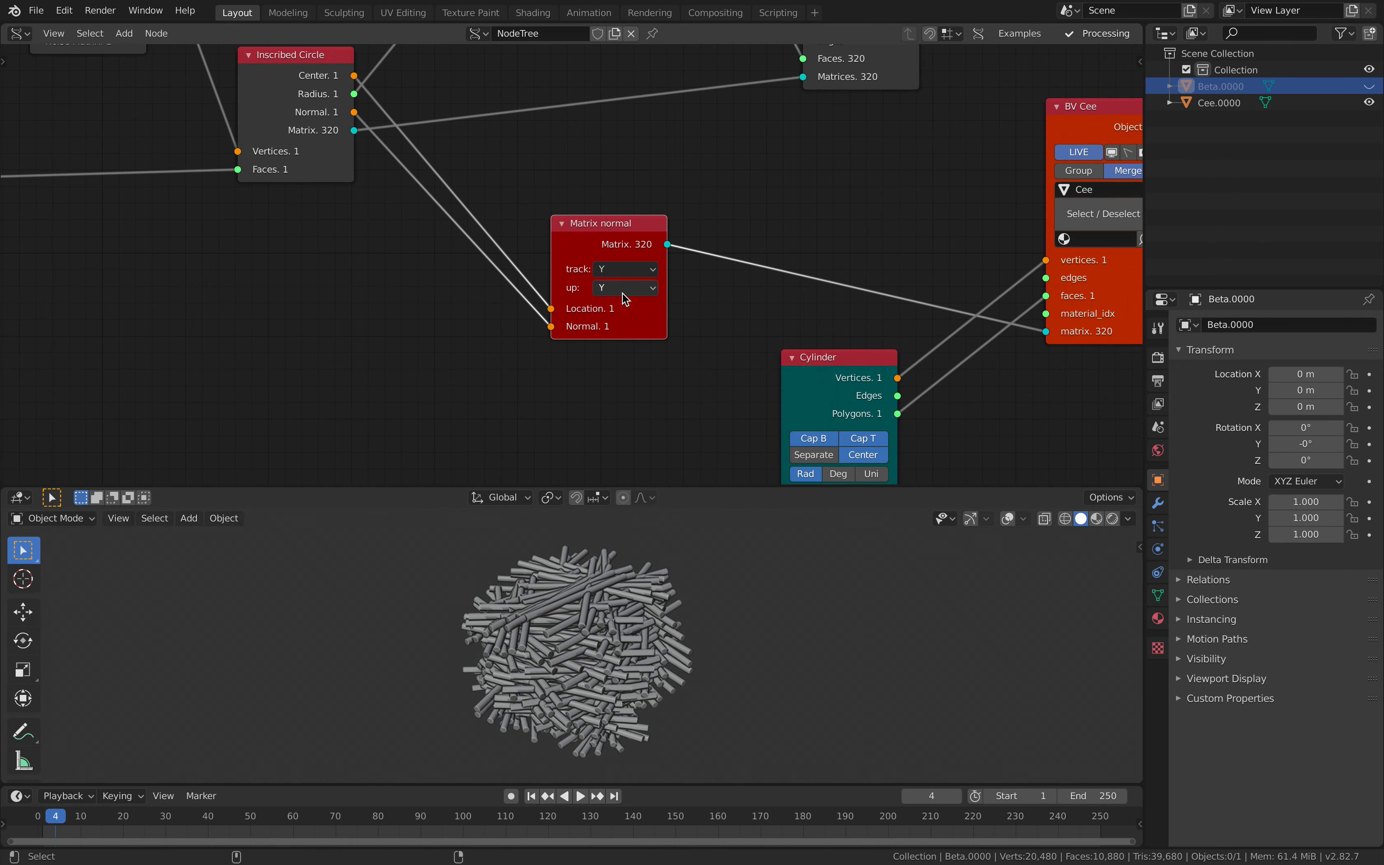
scroll(623, 289, "down", 1, "ctrl")
scroll(628, 272, "down", 4, "ctrl")
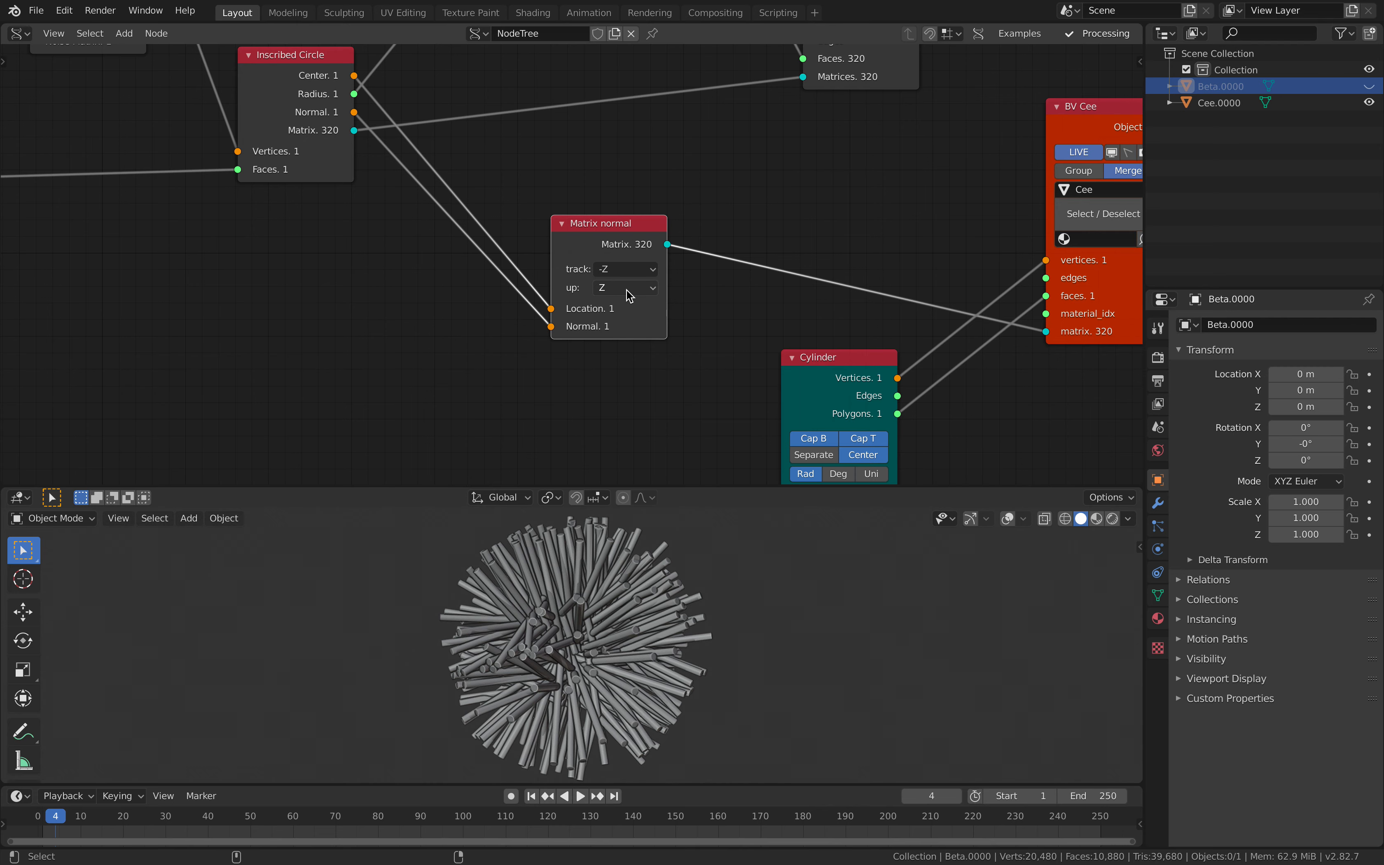
Step: Shape the cylinders into tapered spikes by adjusting their Height and setting Radius T to 0.22 and Radius B to 0.03
middle_click_drag(806, 341, 809, 257)
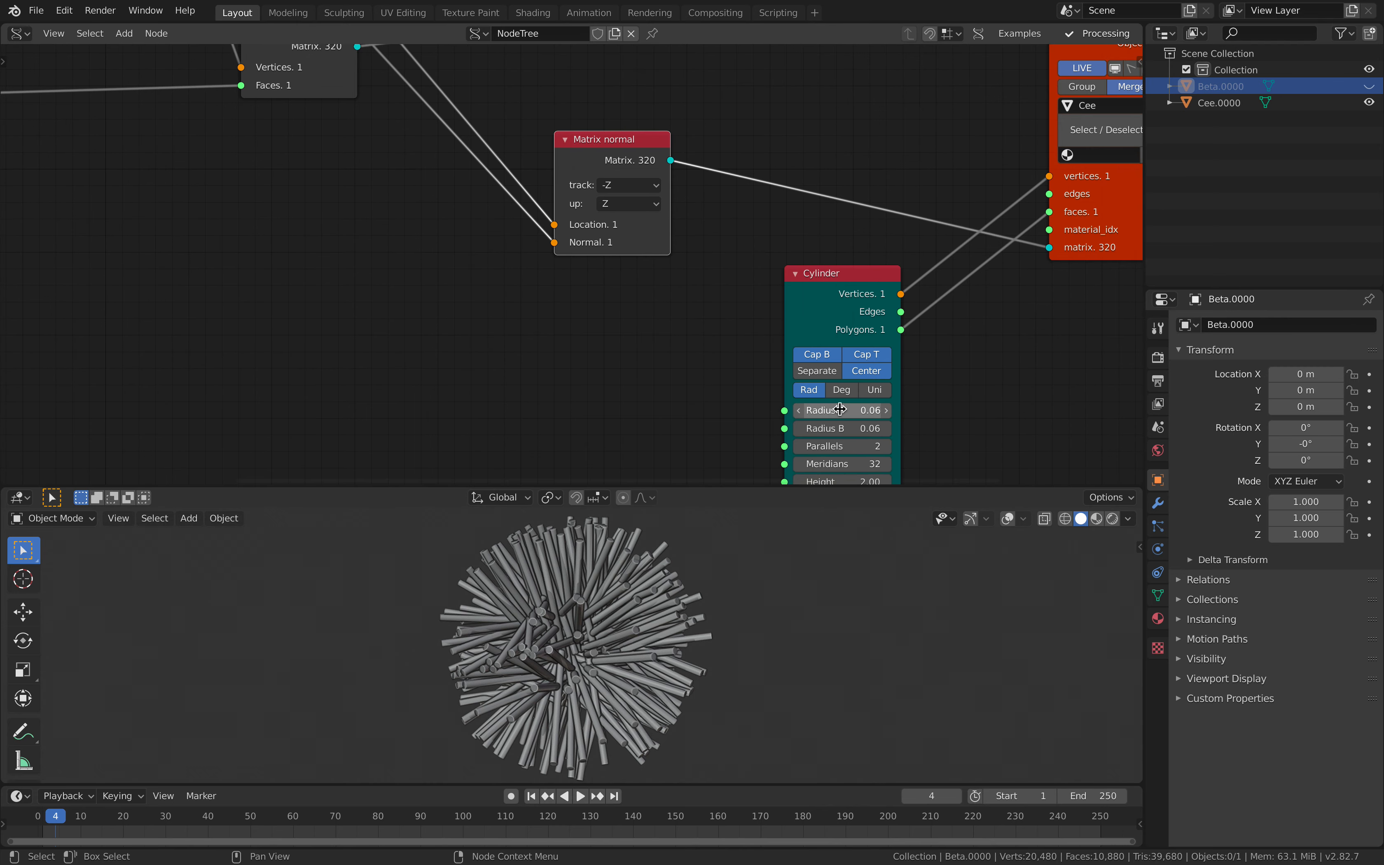
middle_click_drag(836, 481, 824, 420)
mouse_move(829, 423)
left_mouse_down()
mouse_move(766, 422)
mouse_move(824, 422)
left_mouse_up()
left_click_drag(828, 368, 869, 346)
scroll(787, 661, "up", 3)
middle_click_drag(637, 638, 661, 586)
left_click(661, 585)
Step: Move the IcoSphere node down, then set the Matrix in Location Z to 14.280 and the Noise Displace Seed to 128
middle_click_drag(512, 280, 1006, 379)
middle_click_drag(664, 247, 719, 287)
middle_click_drag(377, 172, 461, 319)
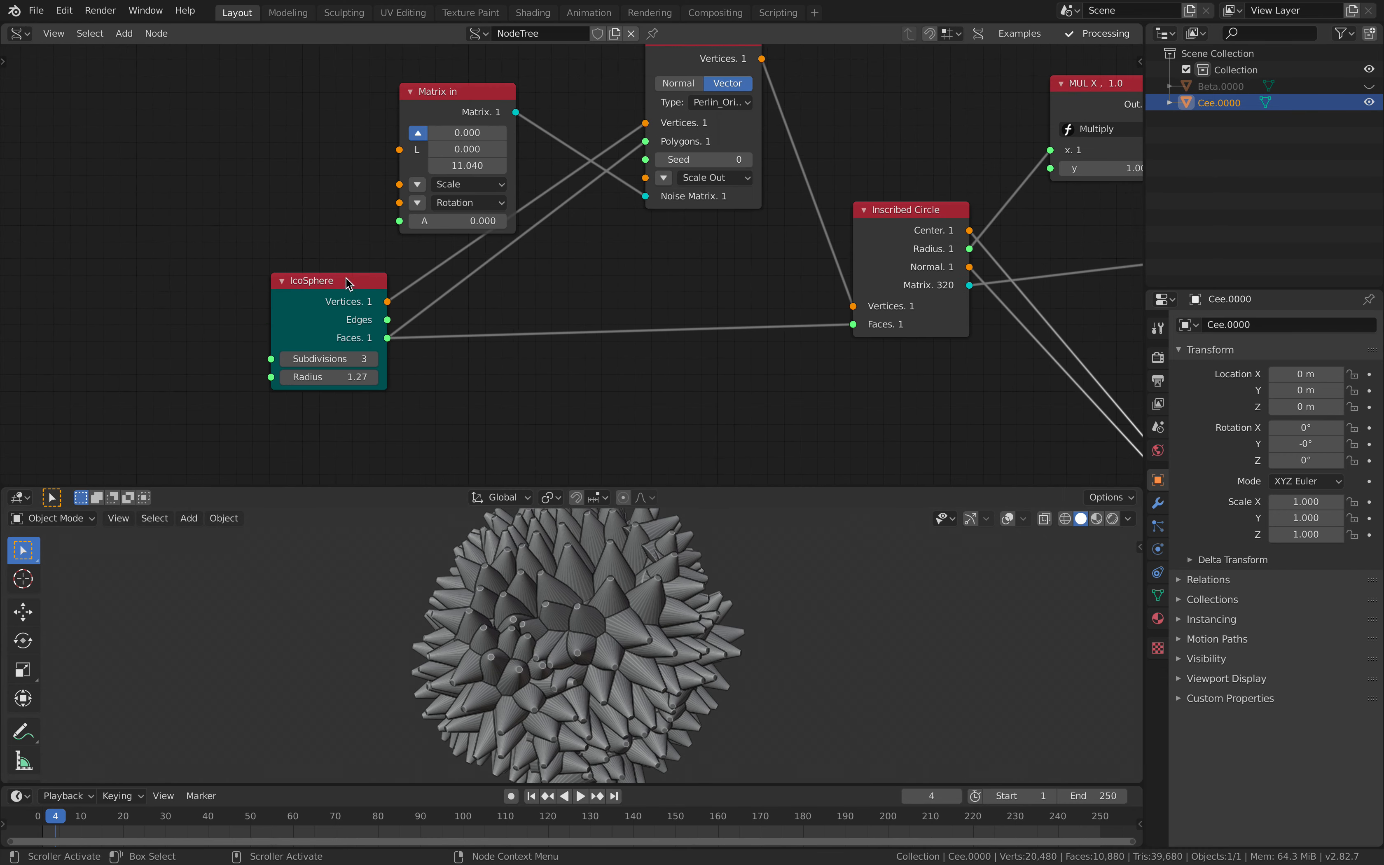
left_click_drag(345, 279, 308, 322)
middle_click_drag(439, 270, 415, 308)
left_click_drag(442, 203, 506, 207)
left_click_drag(677, 197, 700, 197)
scroll(678, 197, "down", 2)
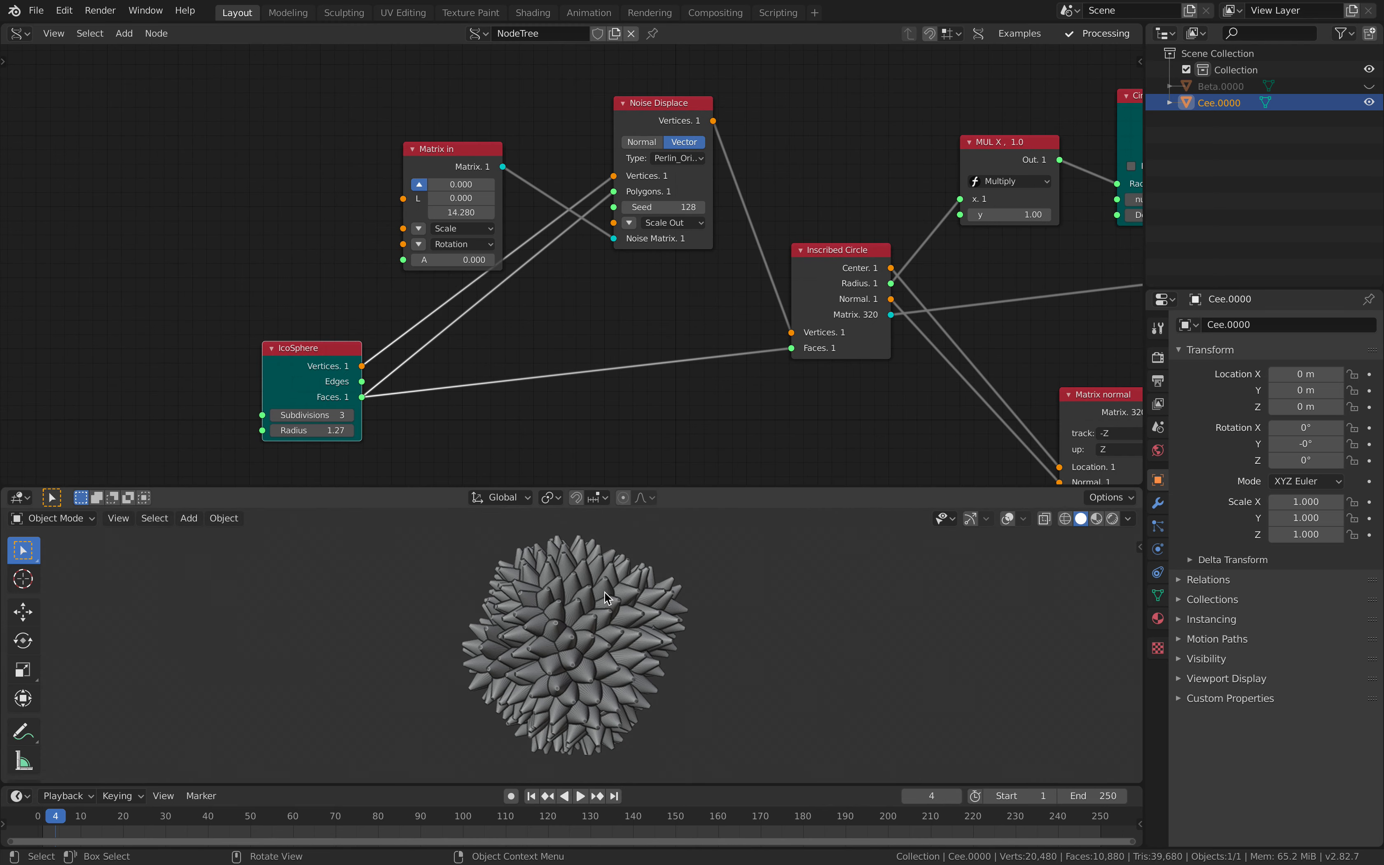
key("s")
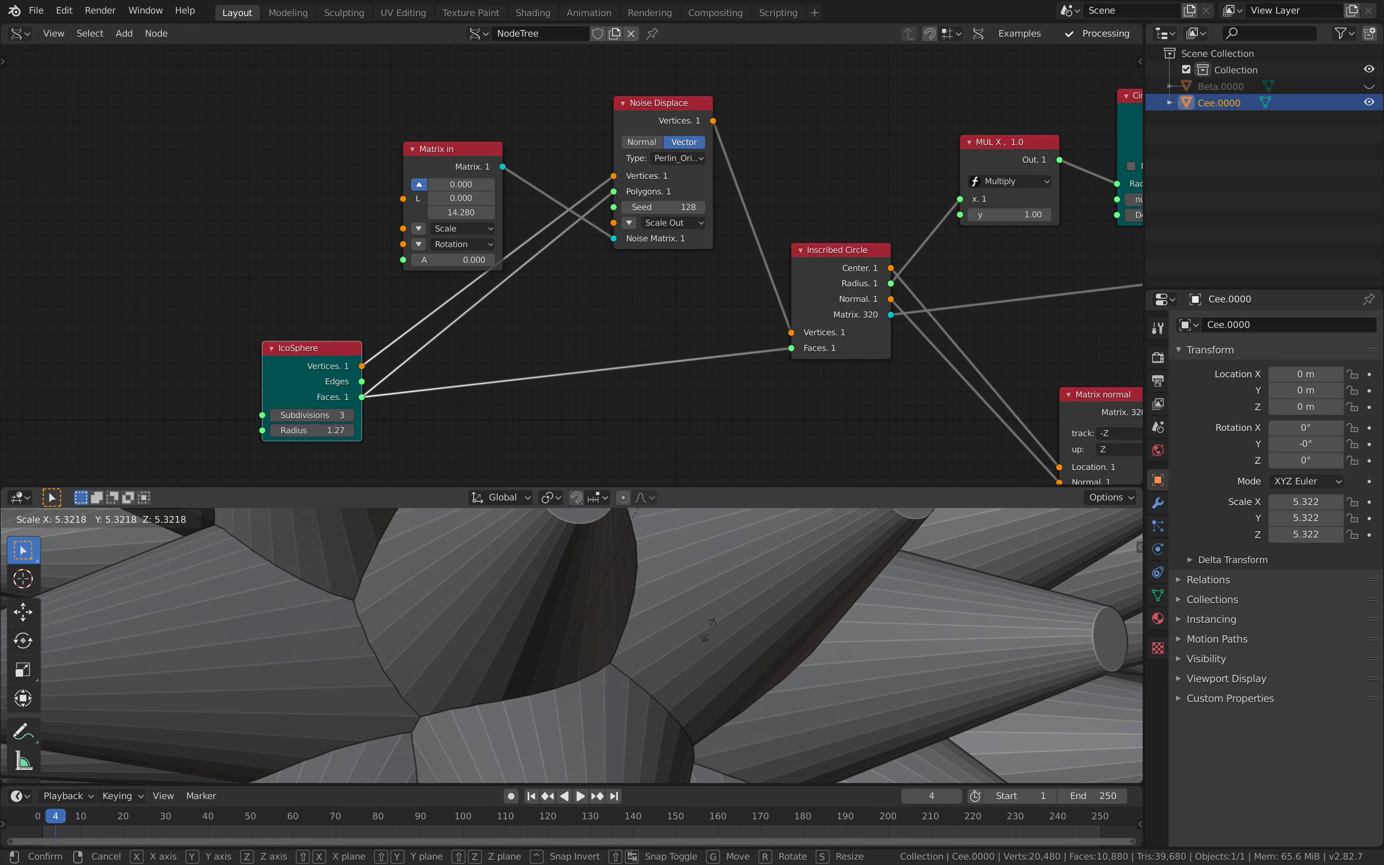
key("Escape")
scroll(664, 378, "down", 2)
Step: Reposition the Inscribed Circle node slightly and move the Matrix normal and Cylinder nodes up and closer to it
middle_click_drag(663, 377, 499, 375)
middle_click_drag(575, 311, 535, 301)
scroll(544, 286, "up", 6)
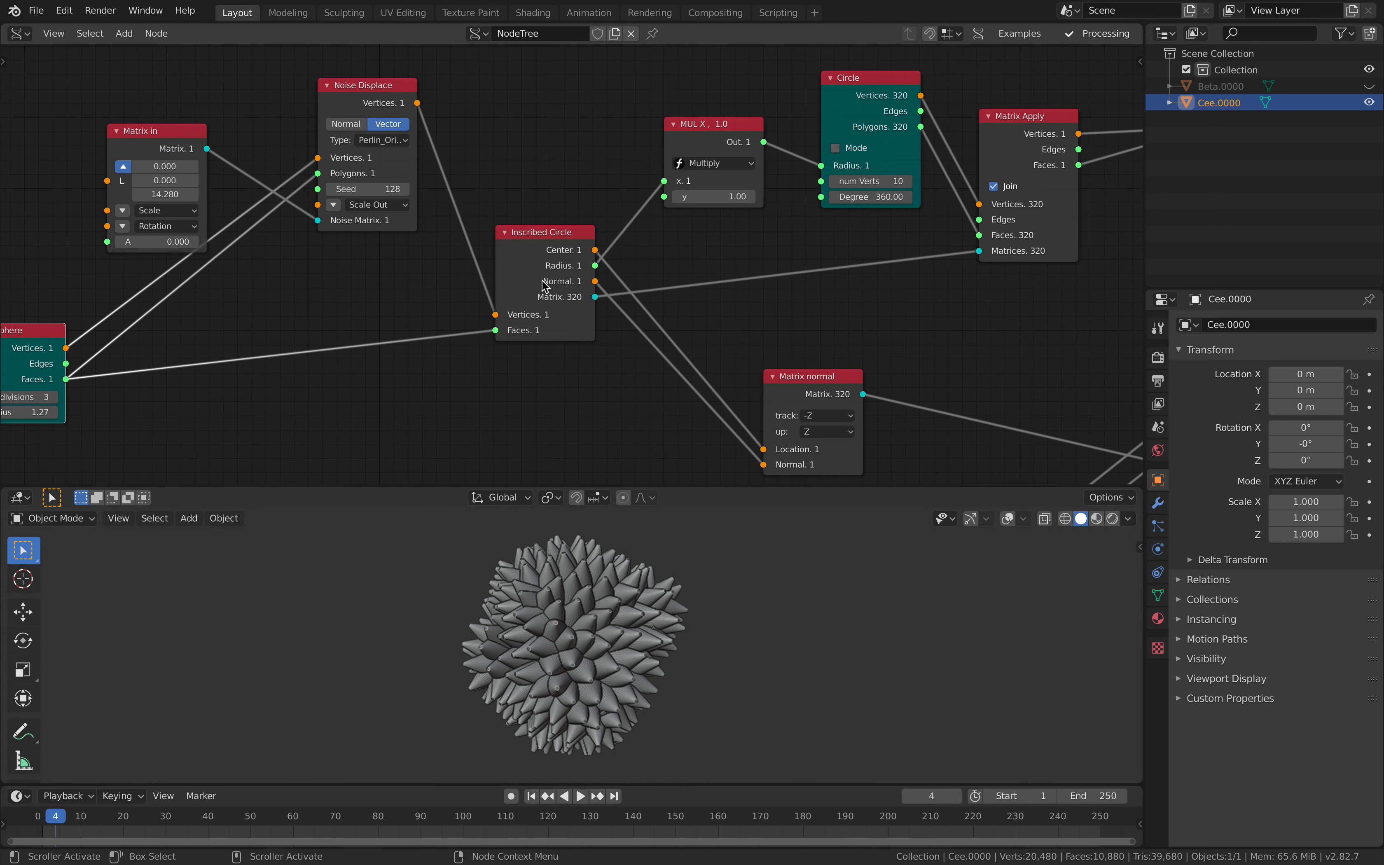
left_click(519, 226)
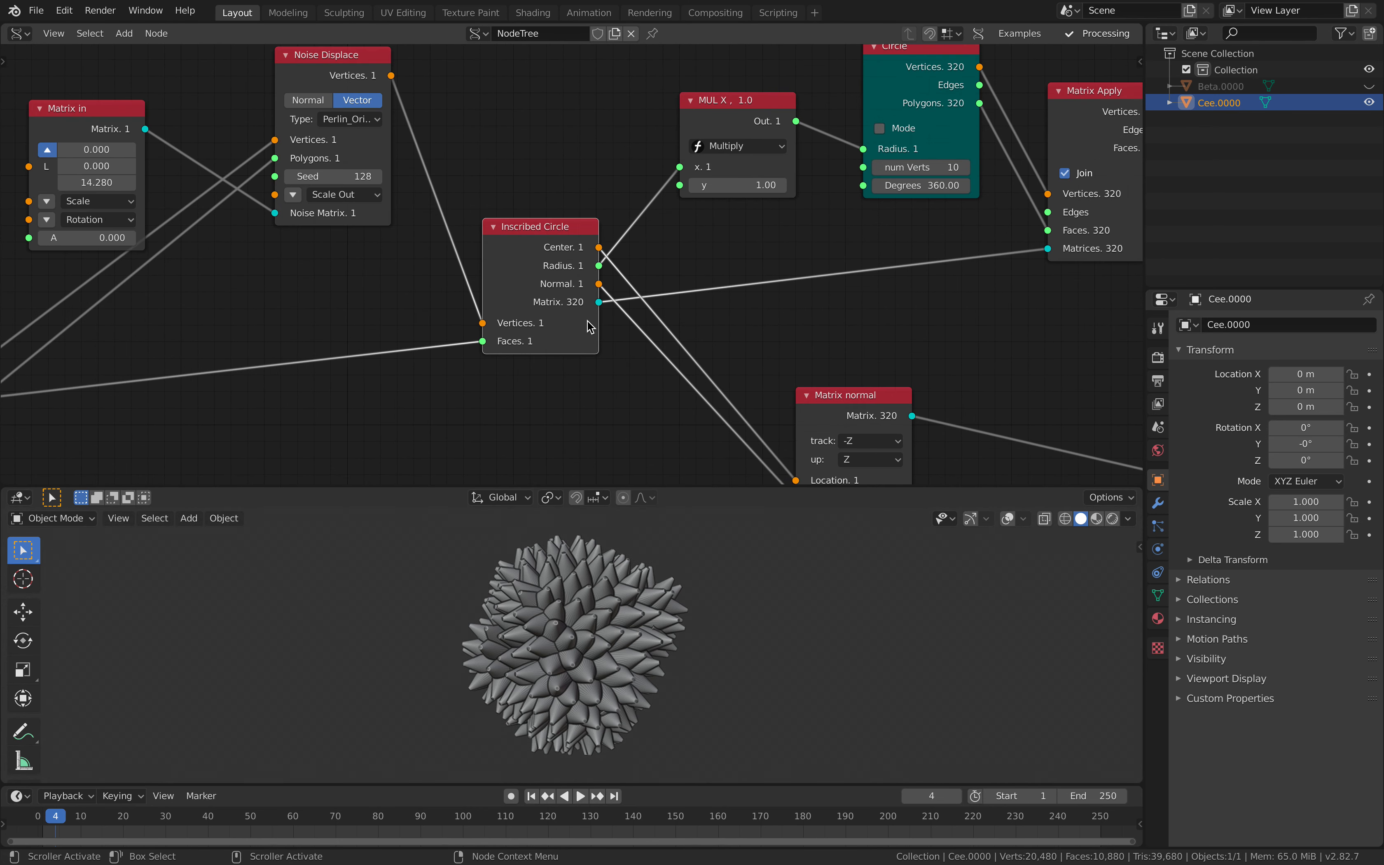
scroll(558, 257, "up", 1)
left_click_drag(530, 214, 503, 202)
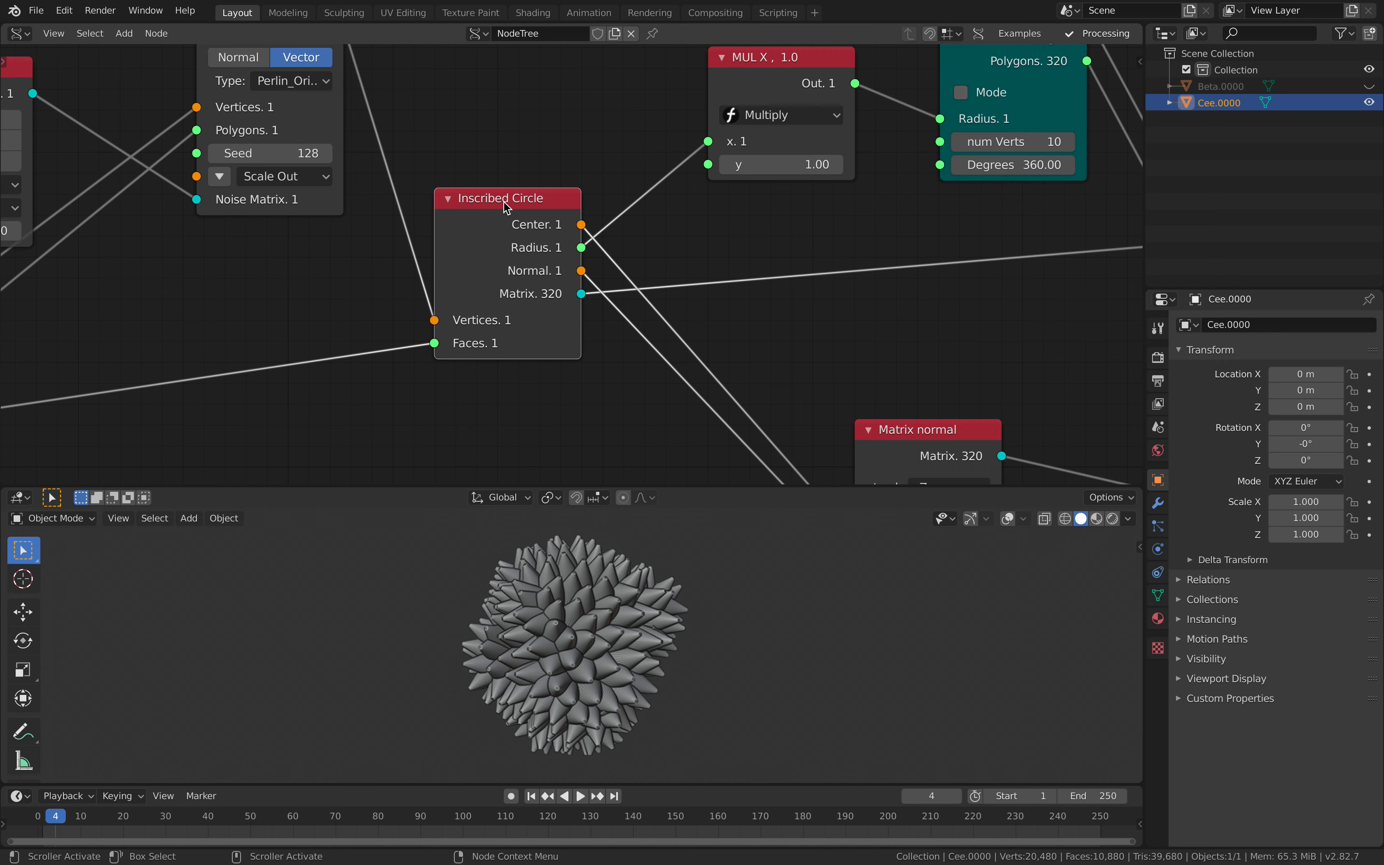
scroll(610, 293, "down", 1)
middle_click_drag(851, 368, 815, 281)
left_click_drag(815, 323, 742, 274)
scroll(792, 285, "down", 1)
middle_click_drag(804, 287, 485, 246)
left_click_drag(716, 385, 573, 328)
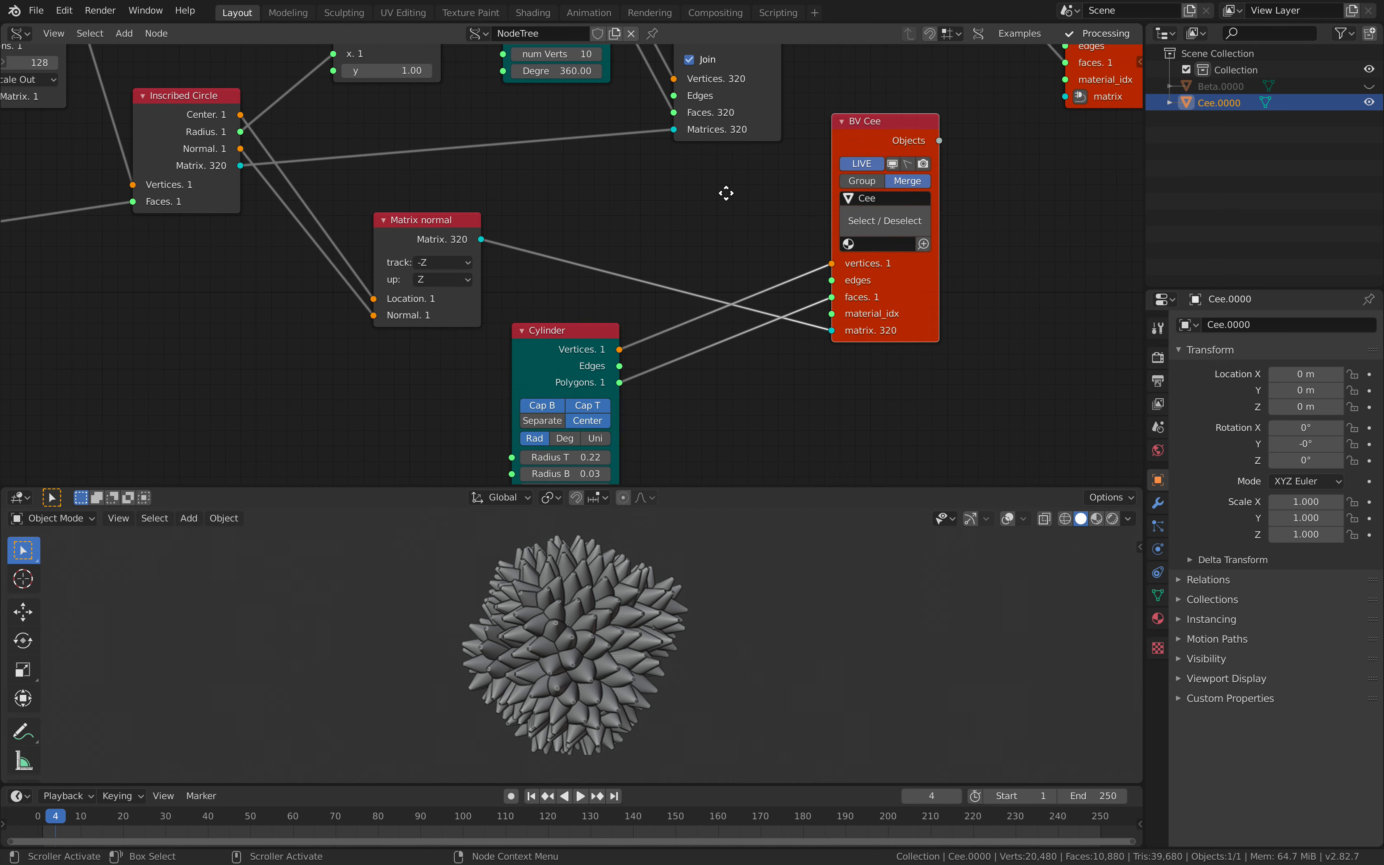
Step: Tidy the tree by shifting the Solidify and viewer nodes up and moving Matrix normal and Cylinder toward the circle chain
middle_click_drag(940, 113, 654, 334)
left_click_drag(714, 187, 706, 144)
left_click_drag(887, 281, 851, 200)
left_click_drag(562, 262, 533, 150)
middle_click_drag(553, 259, 574, 210)
scroll(574, 211, "down", 2)
left_click_drag(557, 218, 555, 172)
left_click_drag(652, 310, 724, 265)
middle_click_drag(624, 271, 762, 226)
left_click_drag(420, 346, 580, 262)
left_click_drag(530, 441, 667, 379)
middle_click_drag(609, 375, 746, 313)
Step: Move the IcoSphere node slightly and set its Radius to 1.00
middle_click_drag(637, 641, 680, 609)
middle_click_drag(414, 332, 752, 322)
middle_click_drag(326, 312, 452, 324)
left_click_drag(345, 302, 305, 309)
mouse_move(300, 365)
left_mouse_down()
mouse_move(358, 365)
mouse_move(315, 365)
left_mouse_up()
left_click(315, 364)
key("Return")
scroll(646, 624, "up", 3)
mouse_move(612, 577)
middle_mouse_down()
mouse_move(825, 559)
mouse_move(605, 577)
middle_mouse_up()
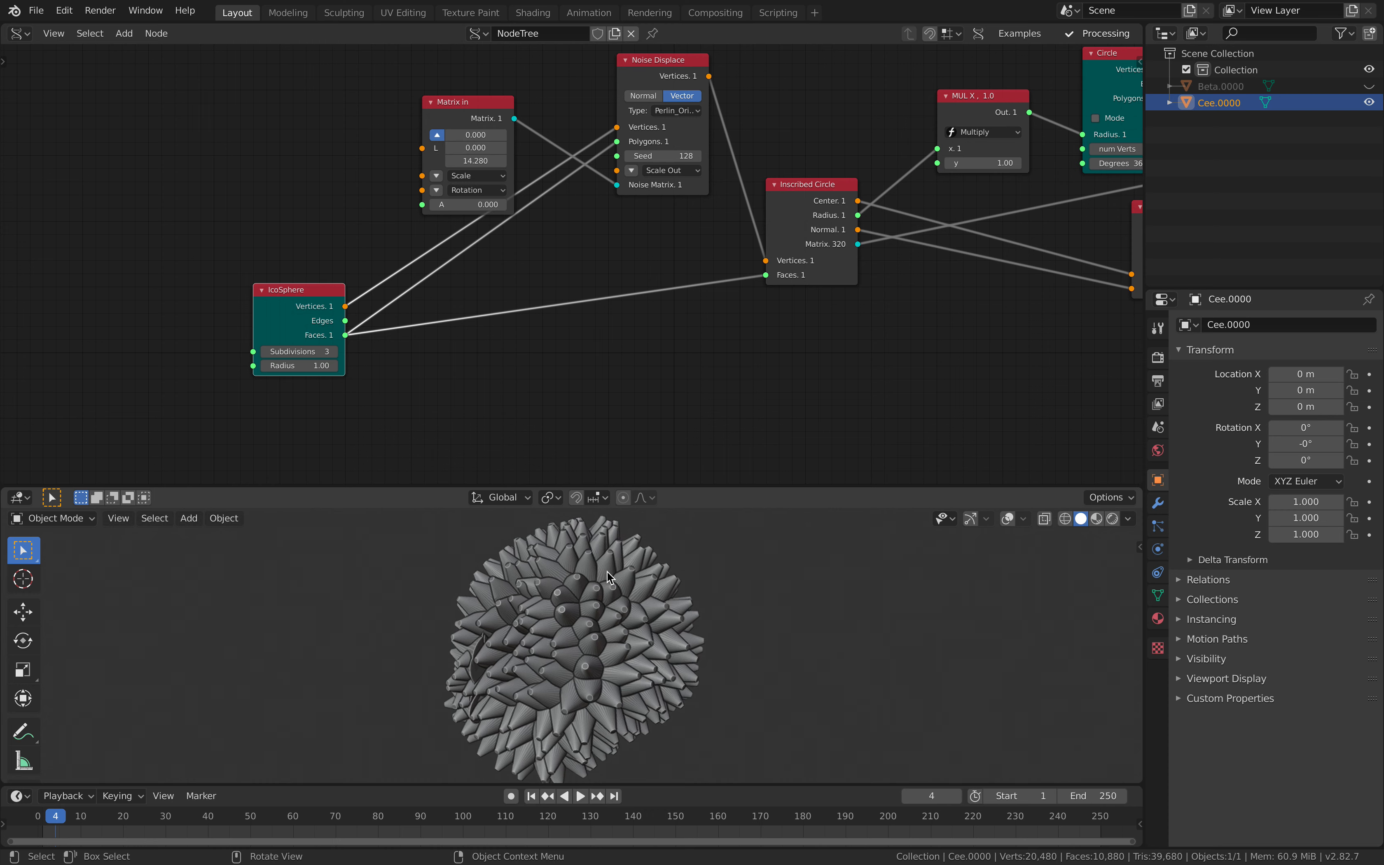